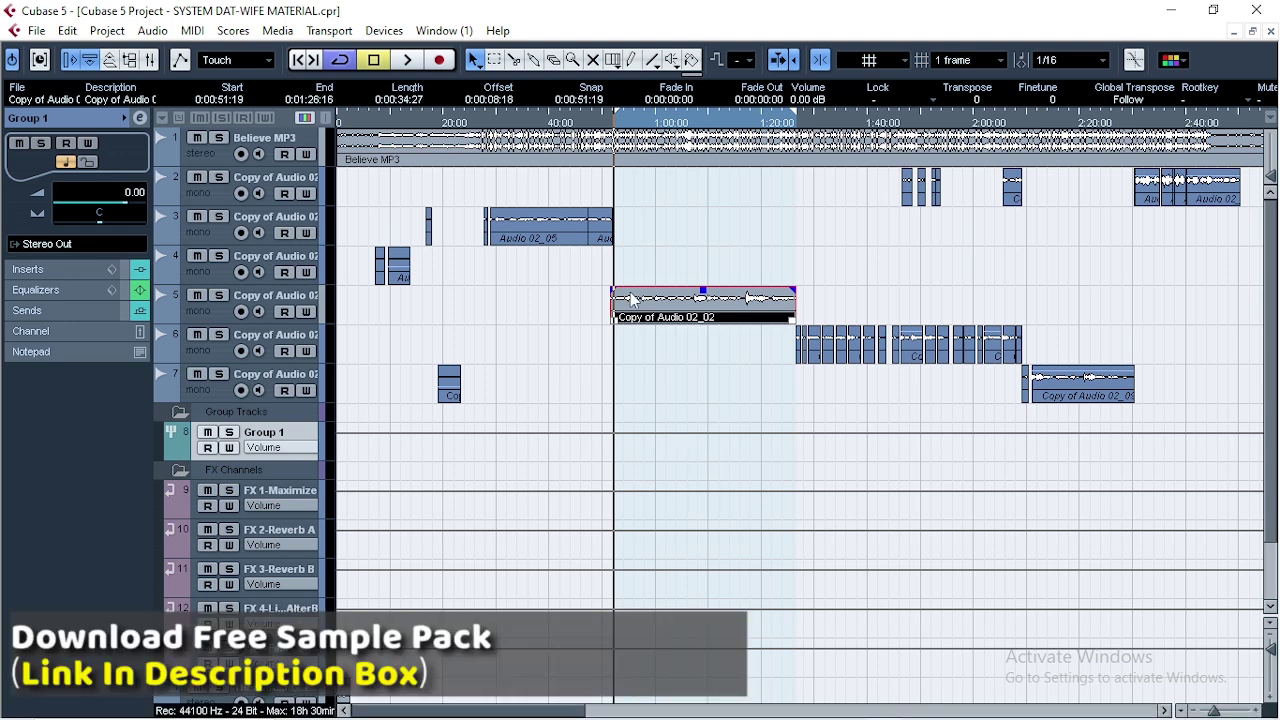
Power off the second Auto-Tune 8.1 insert in slot 3 of Copy of Audio 02
left_click(302, 304)
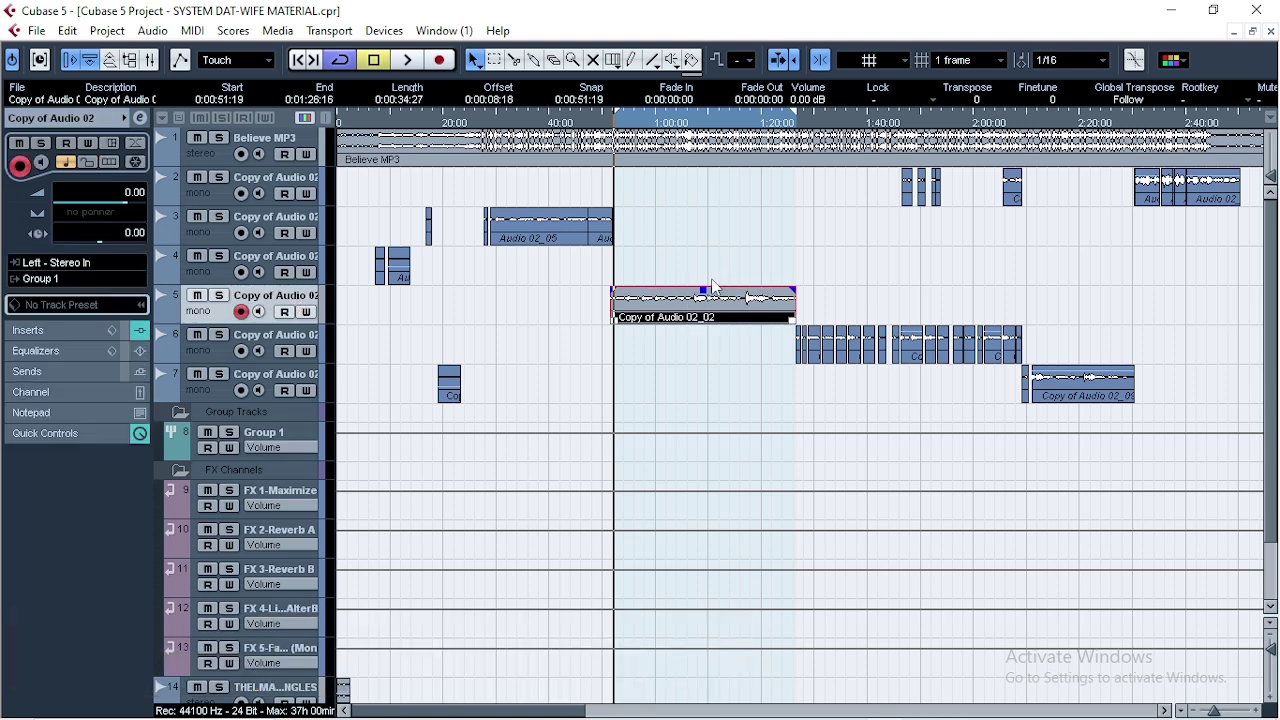
left_click(146, 120)
left_click(311, 272)
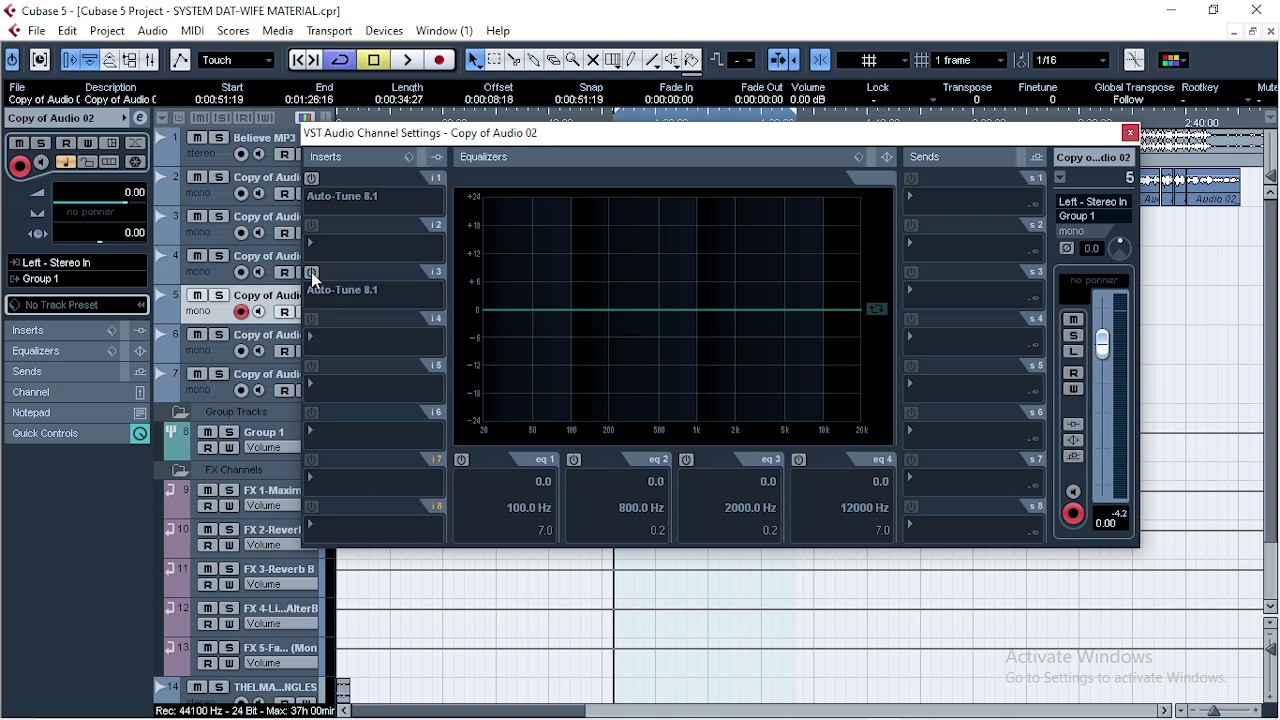
Bypass the channel EQ on Group 1
left_click(1130, 133)
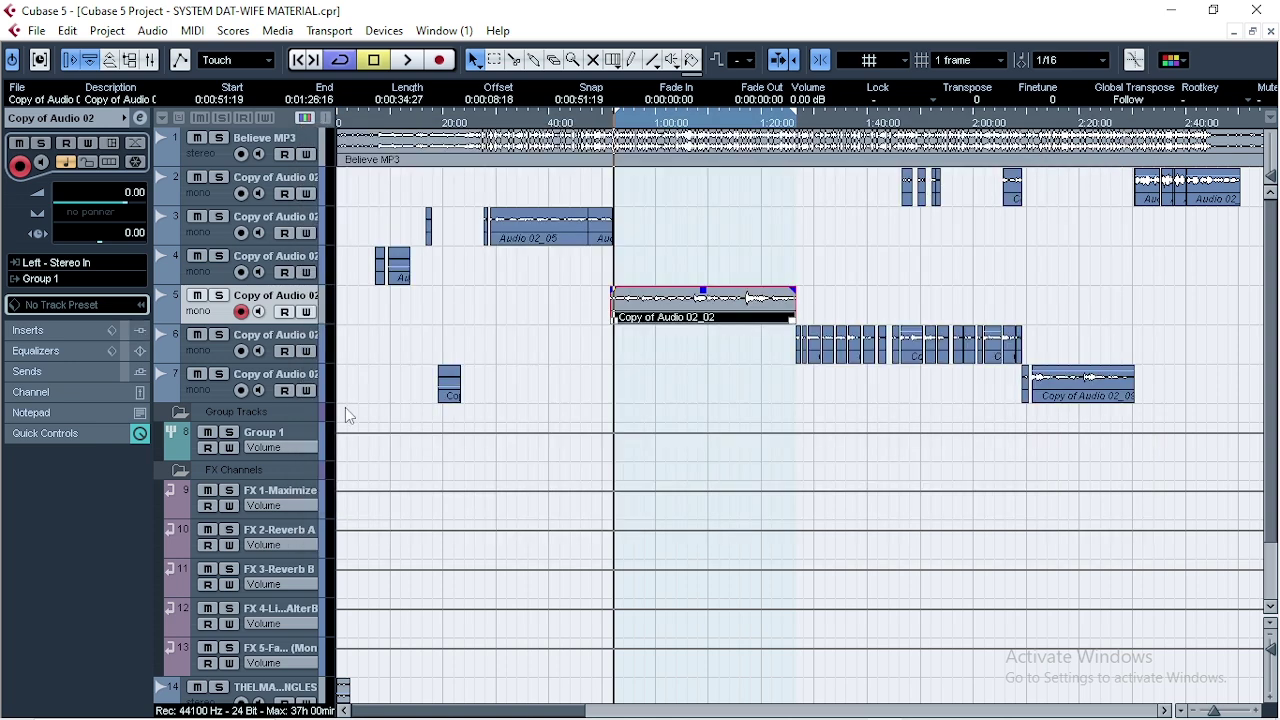
left_click(292, 434)
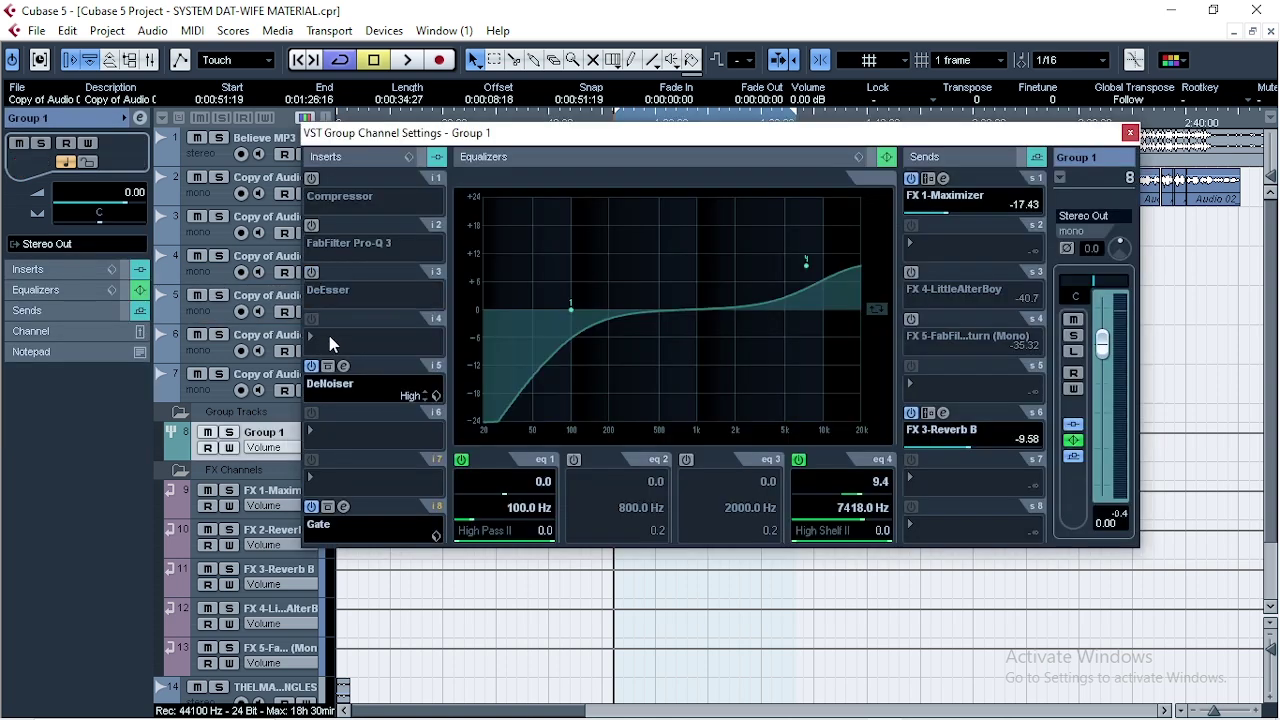
left_click(871, 158)
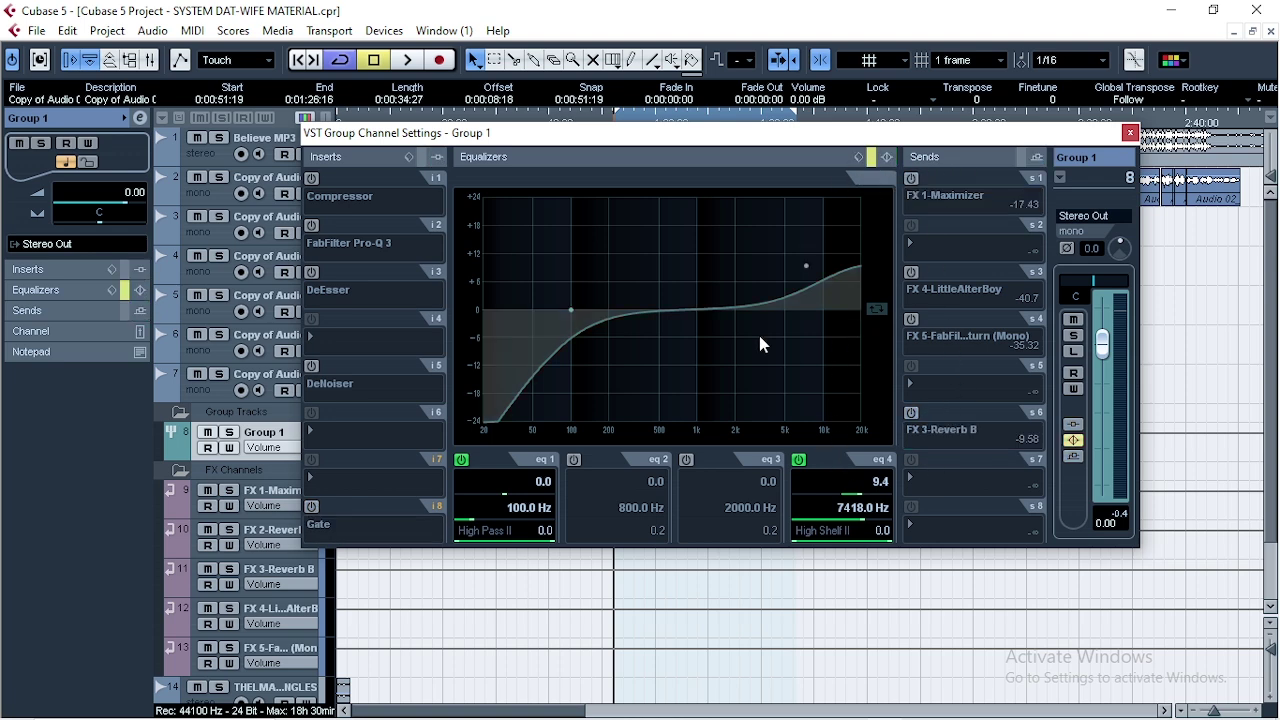
left_click(1131, 133)
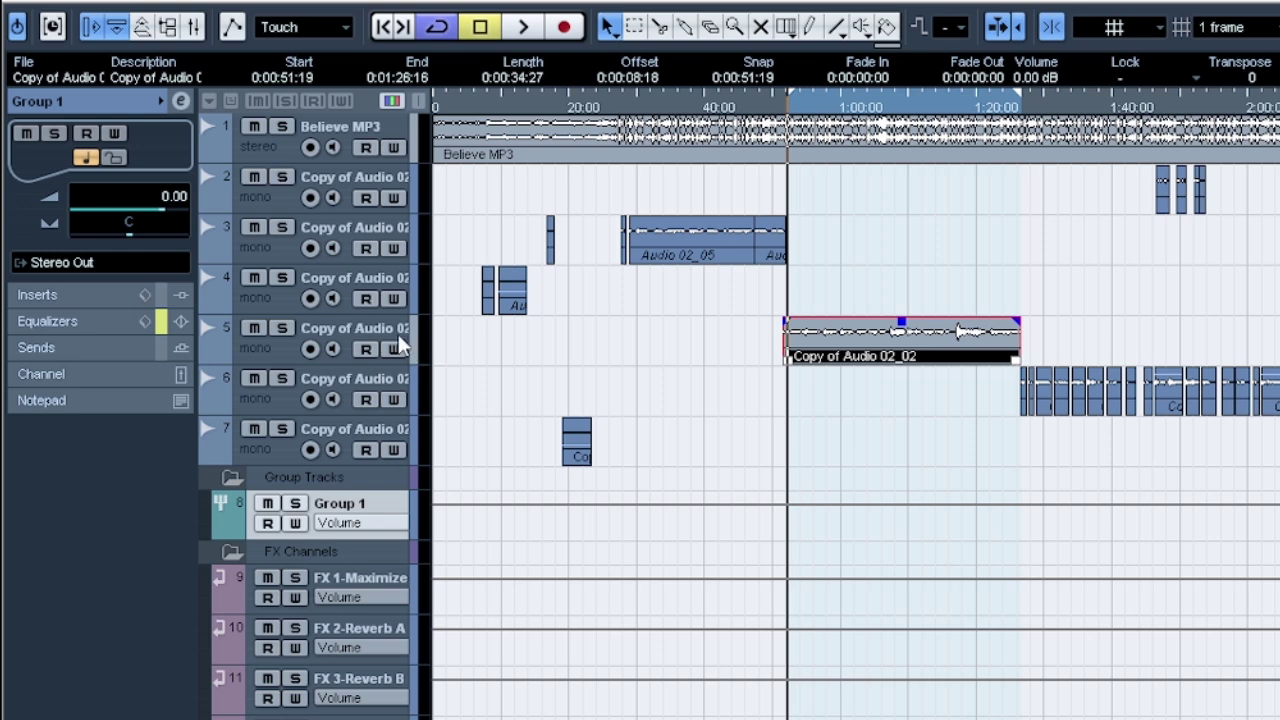
left_click(398, 338)
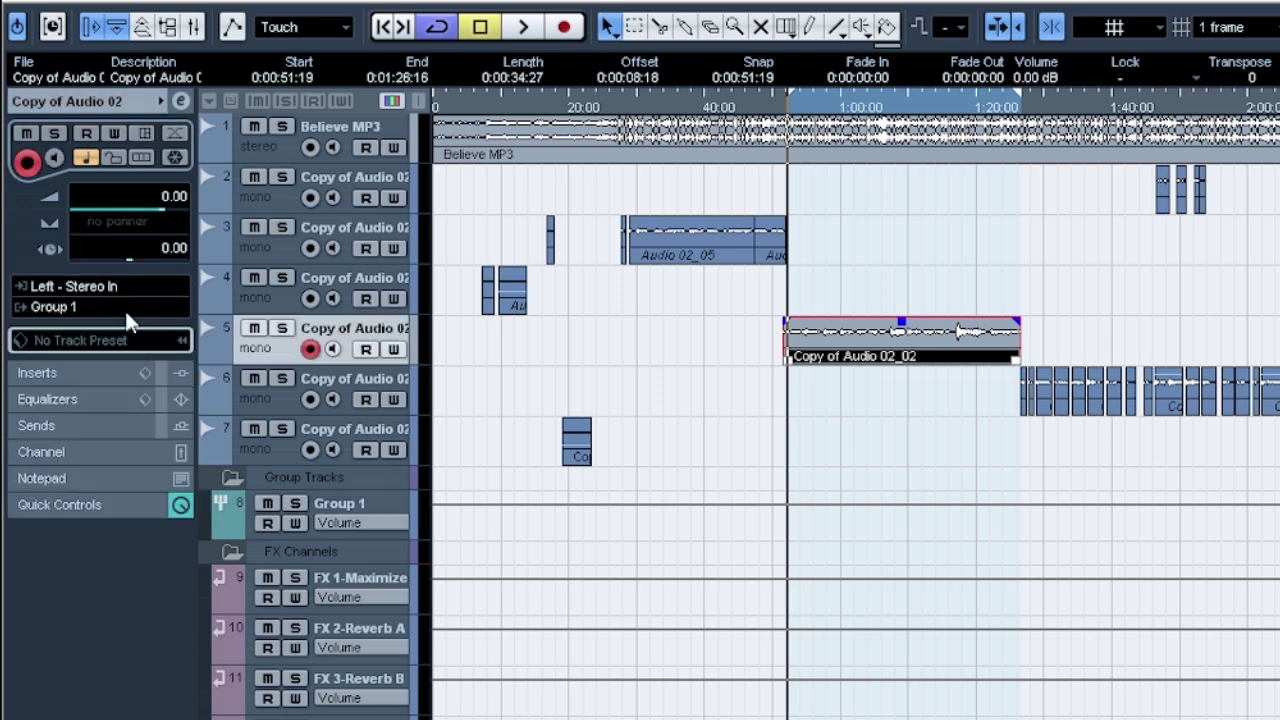
left_click(125, 310)
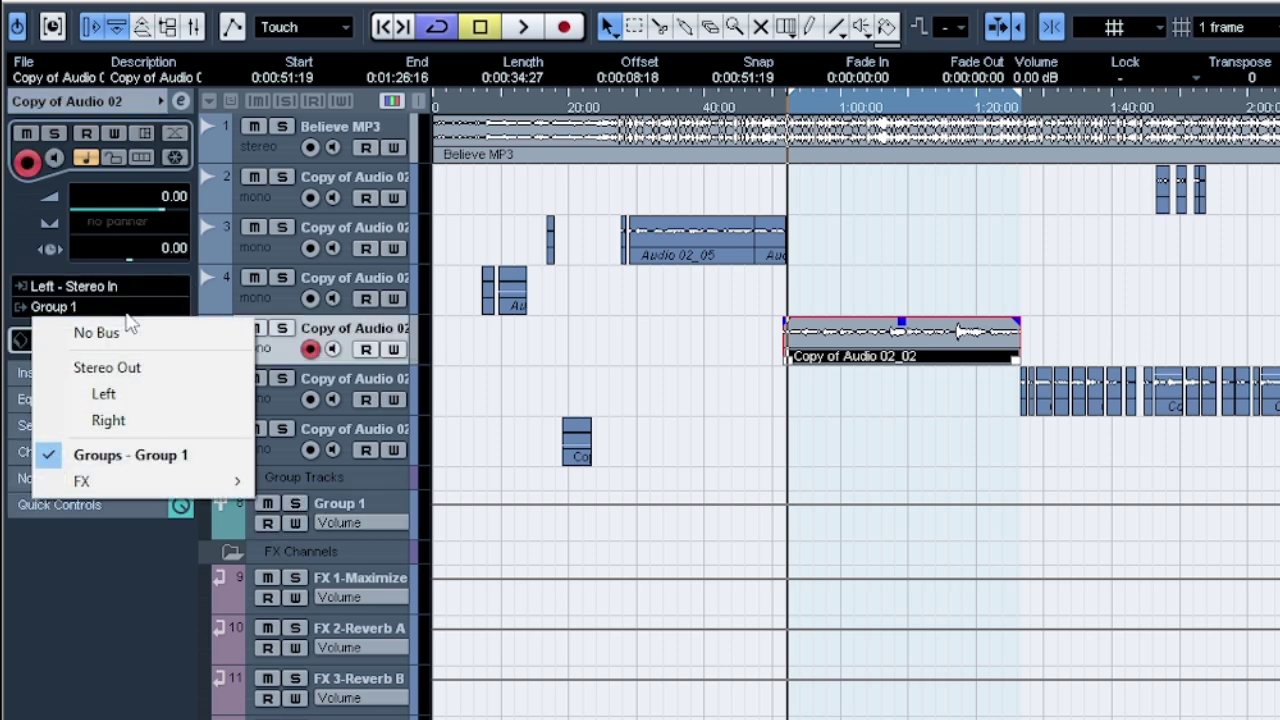
left_click(360, 500)
left_click(369, 504)
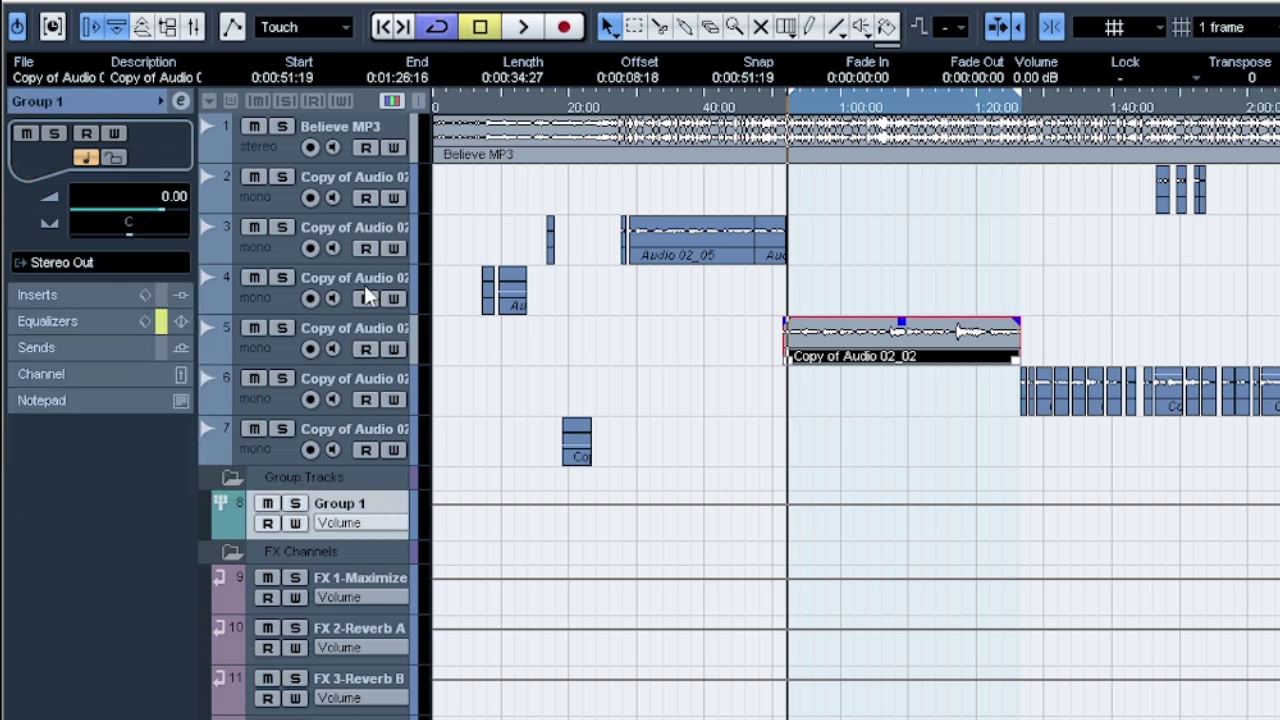
Select the Group 1 track, then play the Copy of Audio 02 vocal and stop partway
left_click(360, 342)
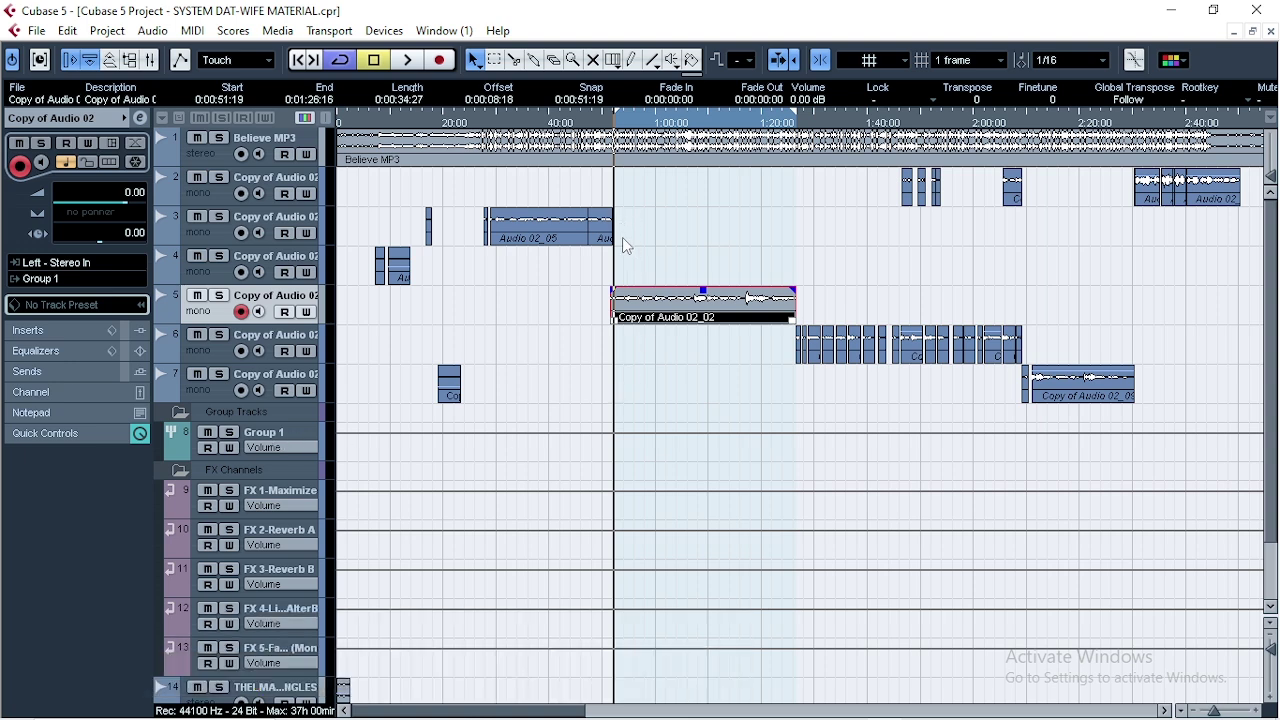
key("space")
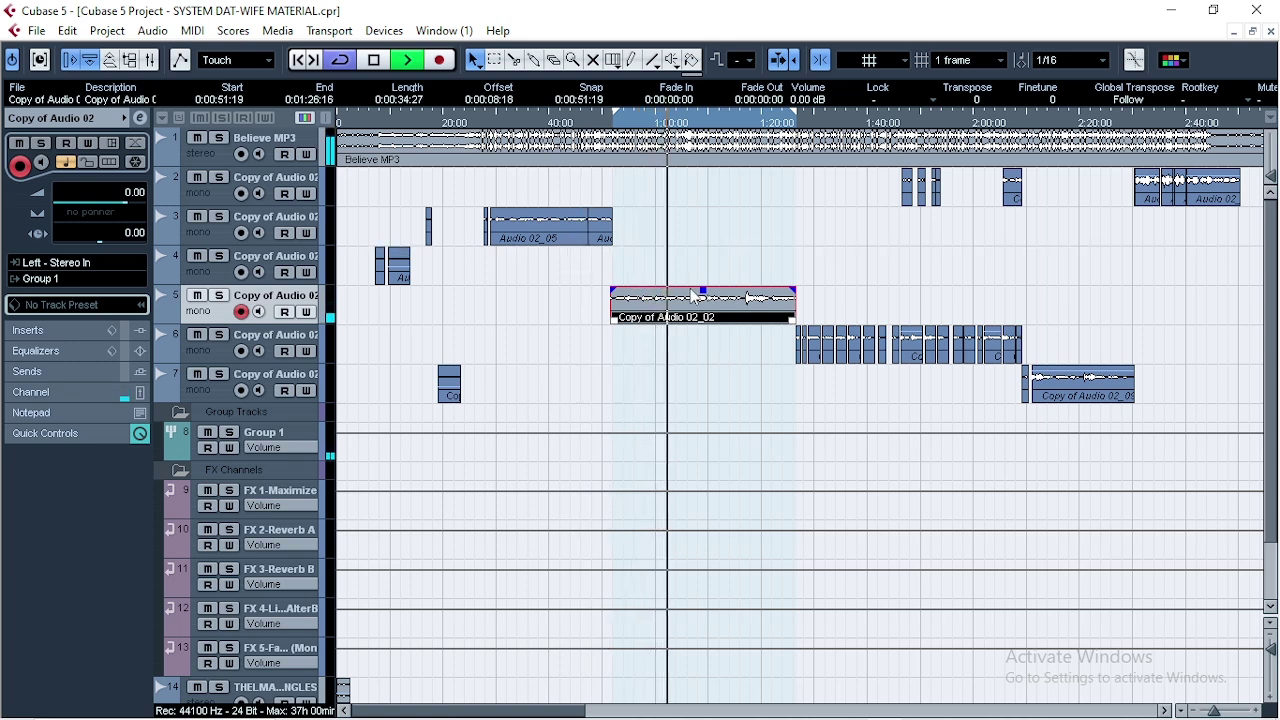
key("space")
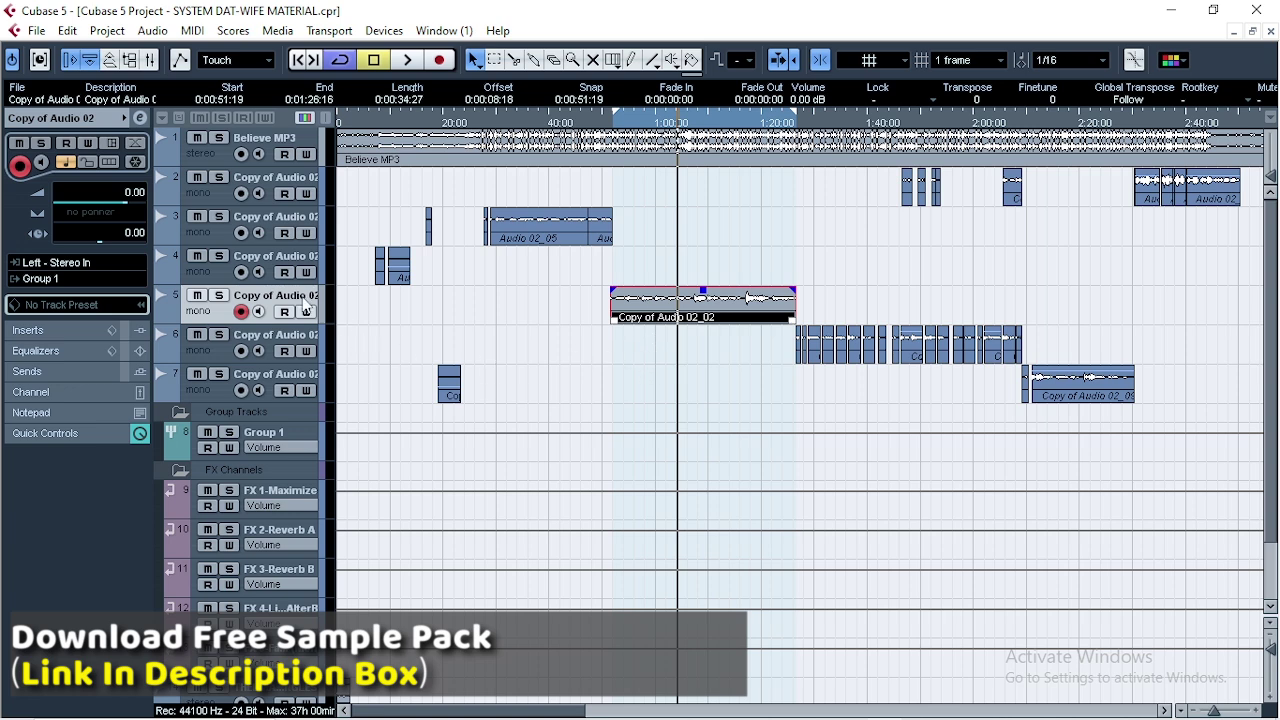
Open Group 1's insert 1 Compressor and lower attack to 0.1 and release to 485
left_click(141, 120)
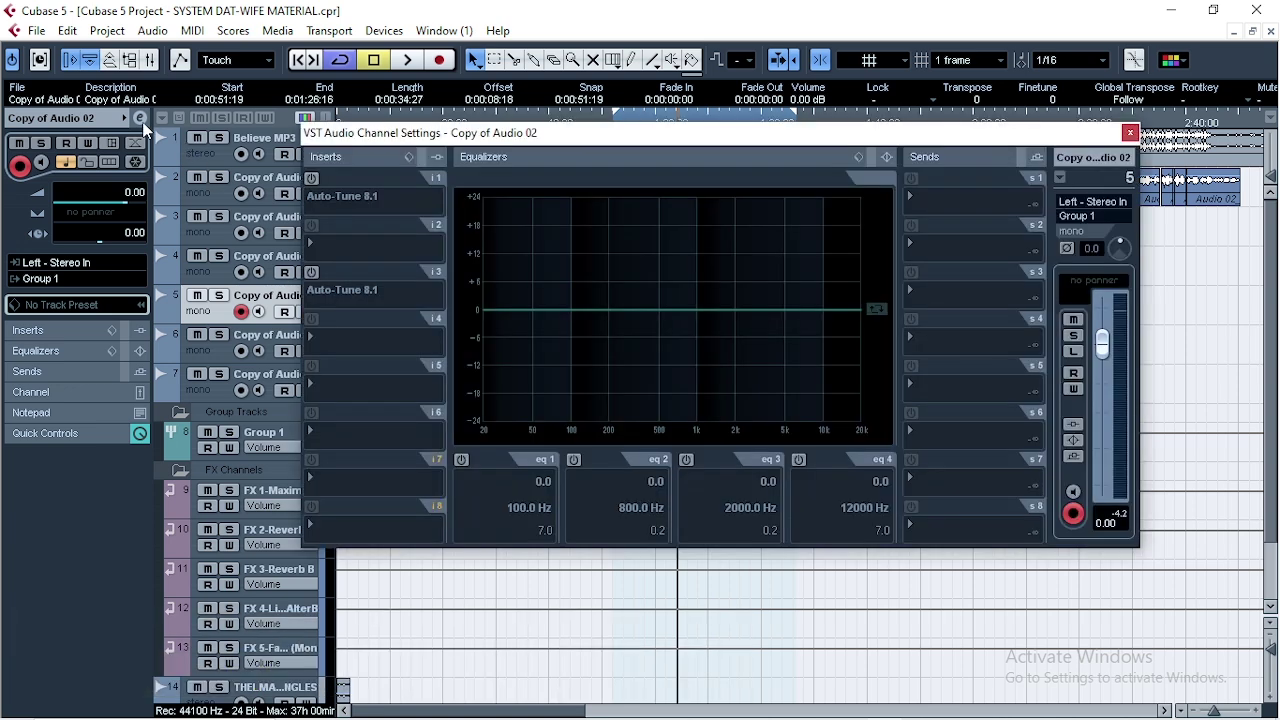
left_click(280, 438)
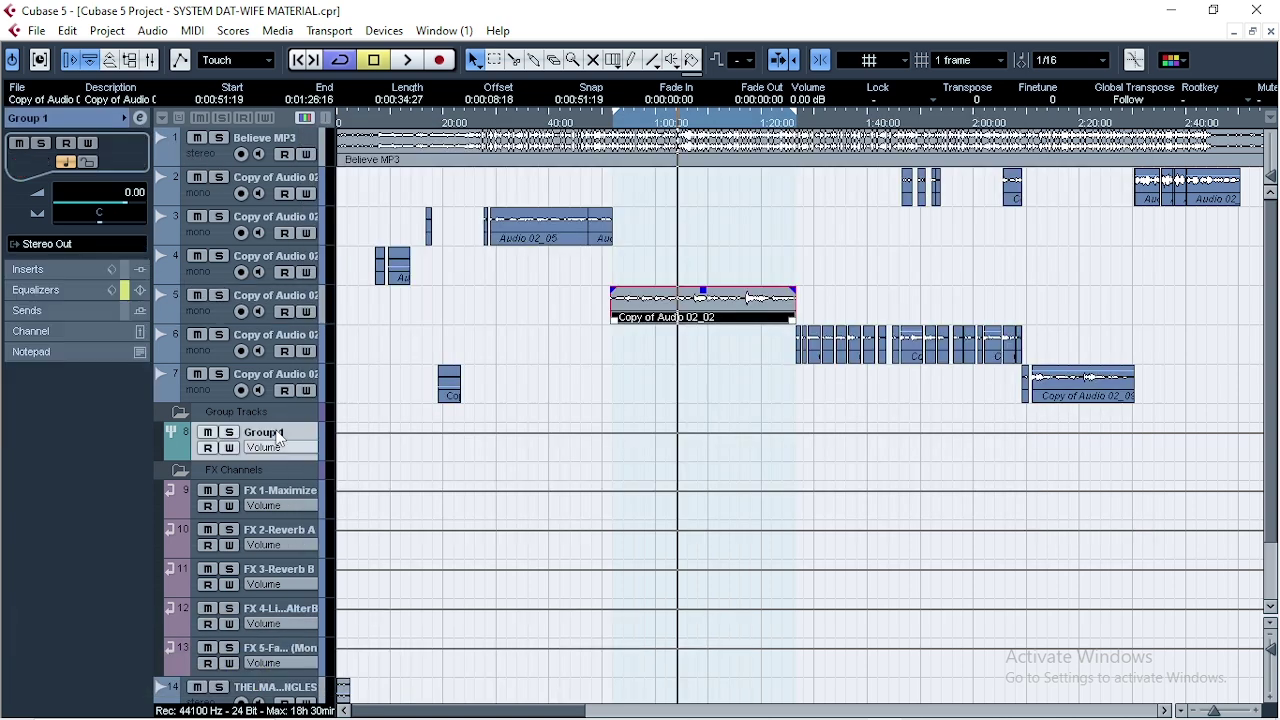
left_click(141, 120)
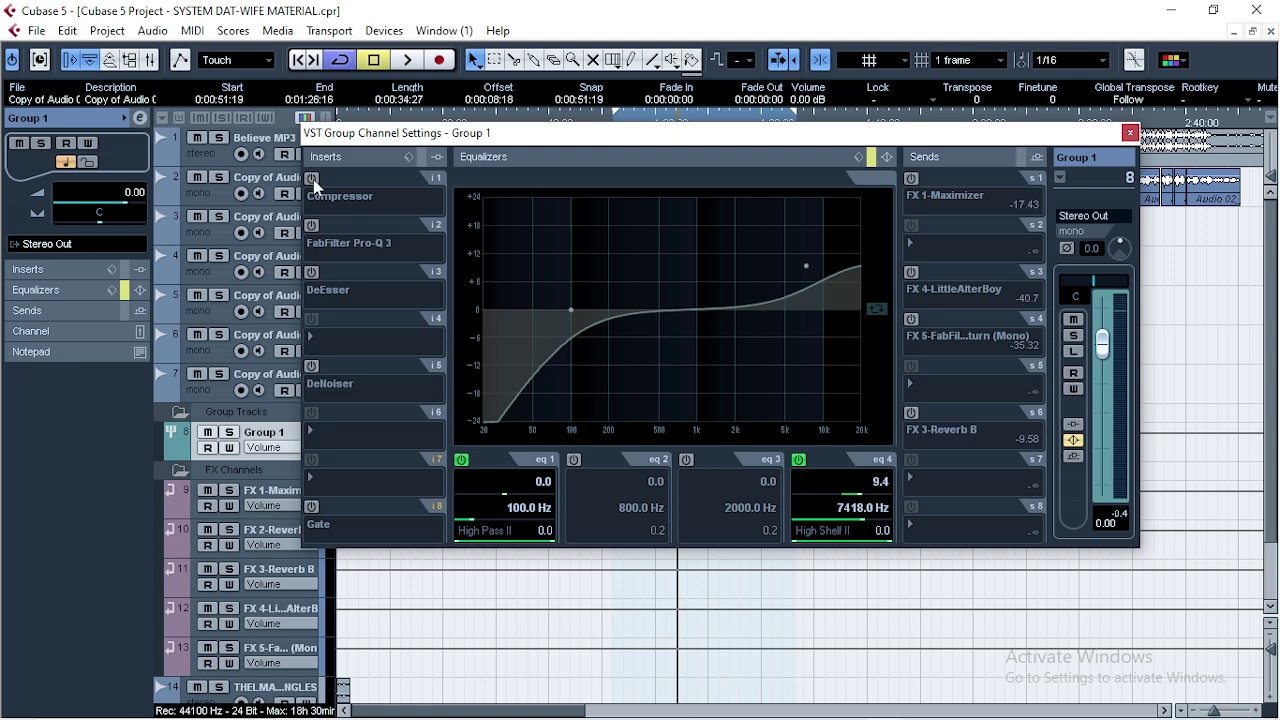
left_click(344, 179)
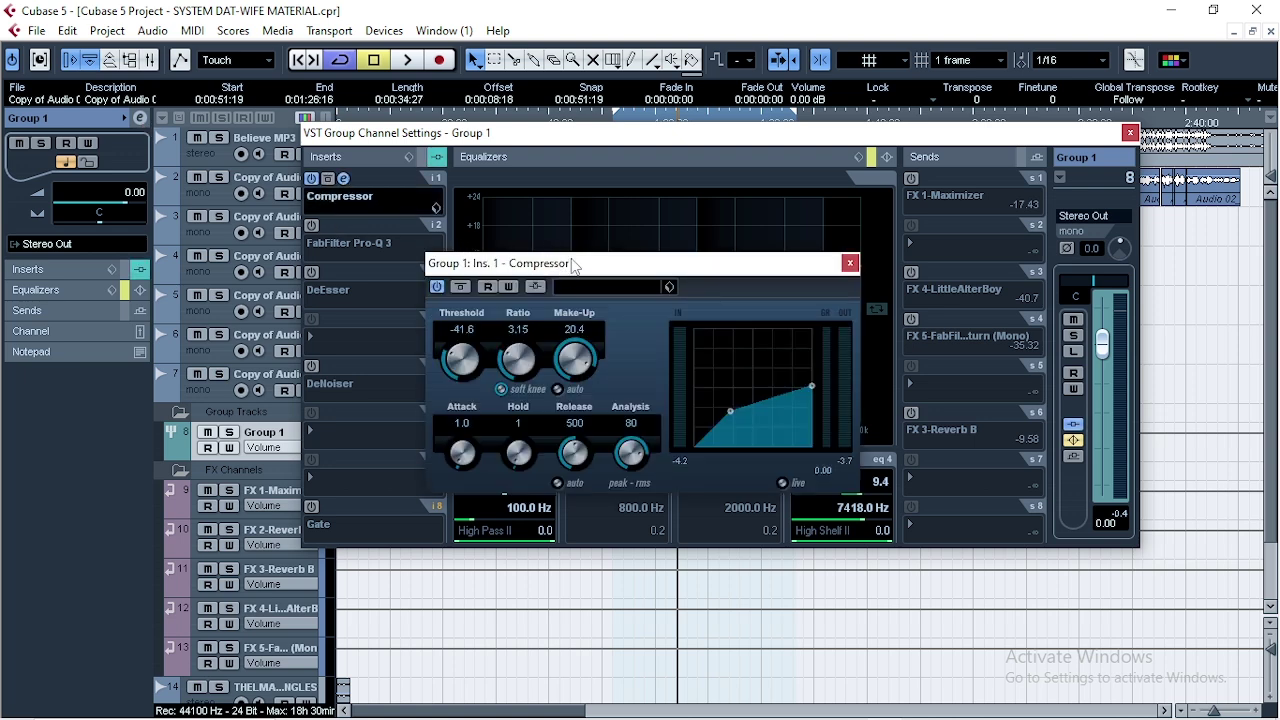
left_click_drag(573, 267, 627, 210)
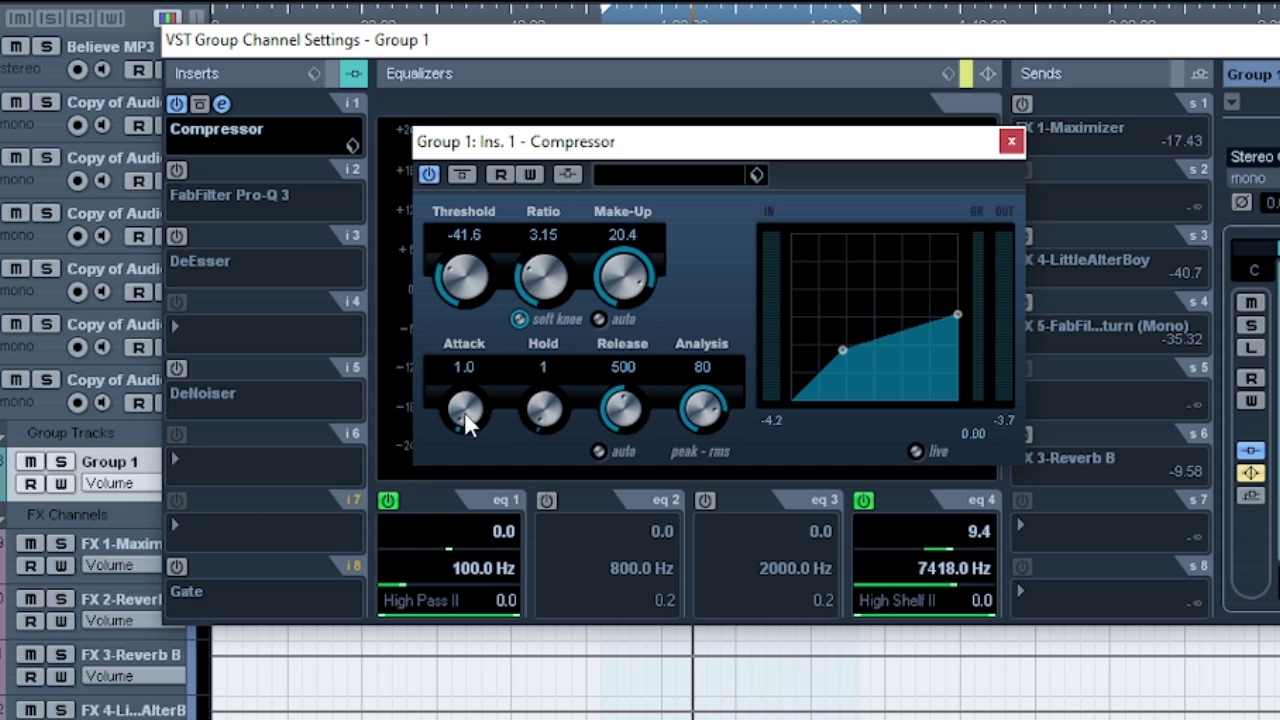
left_click_drag(622, 408, 648, 455)
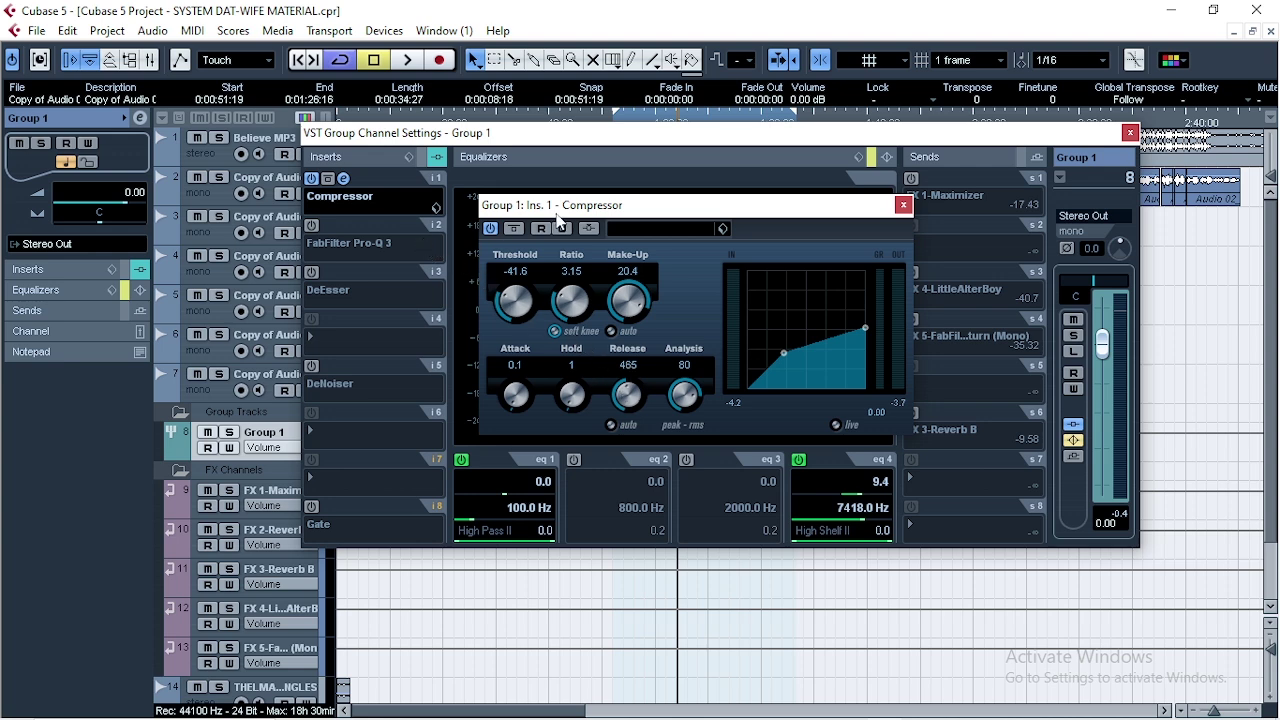
Play and stop the vocal group through the Compressor, then close its editor
key("space")
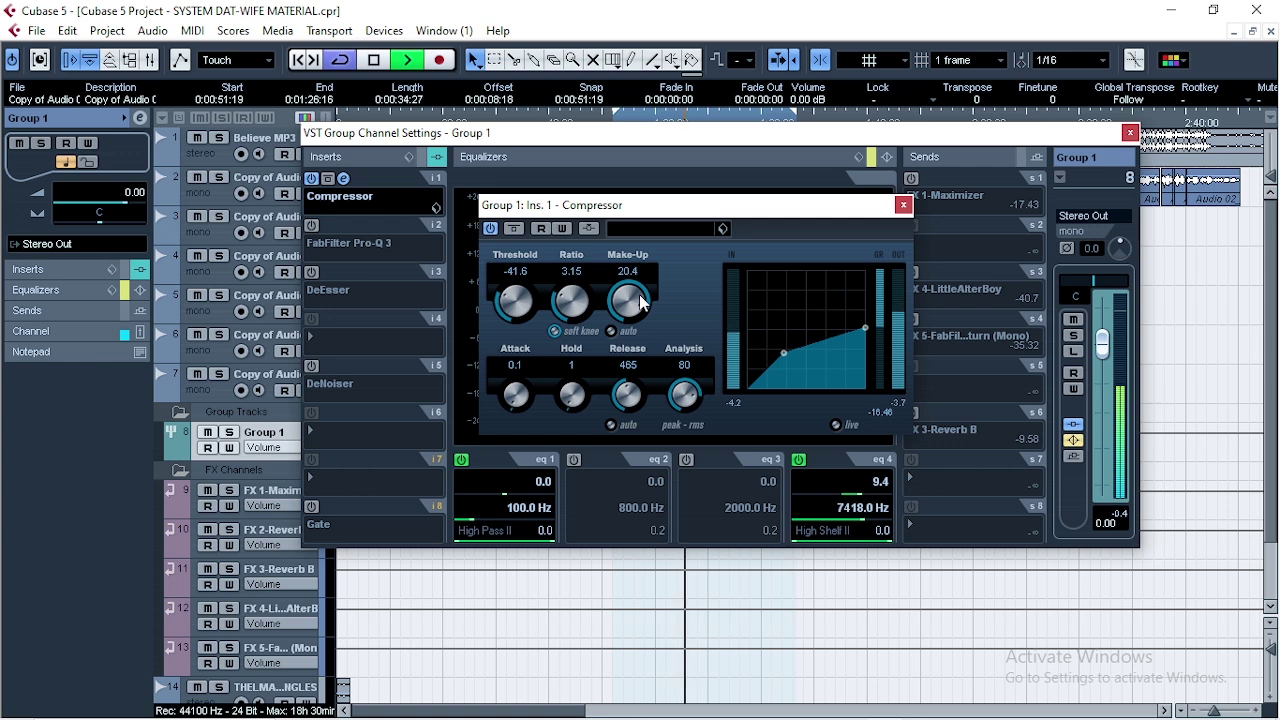
key("space")
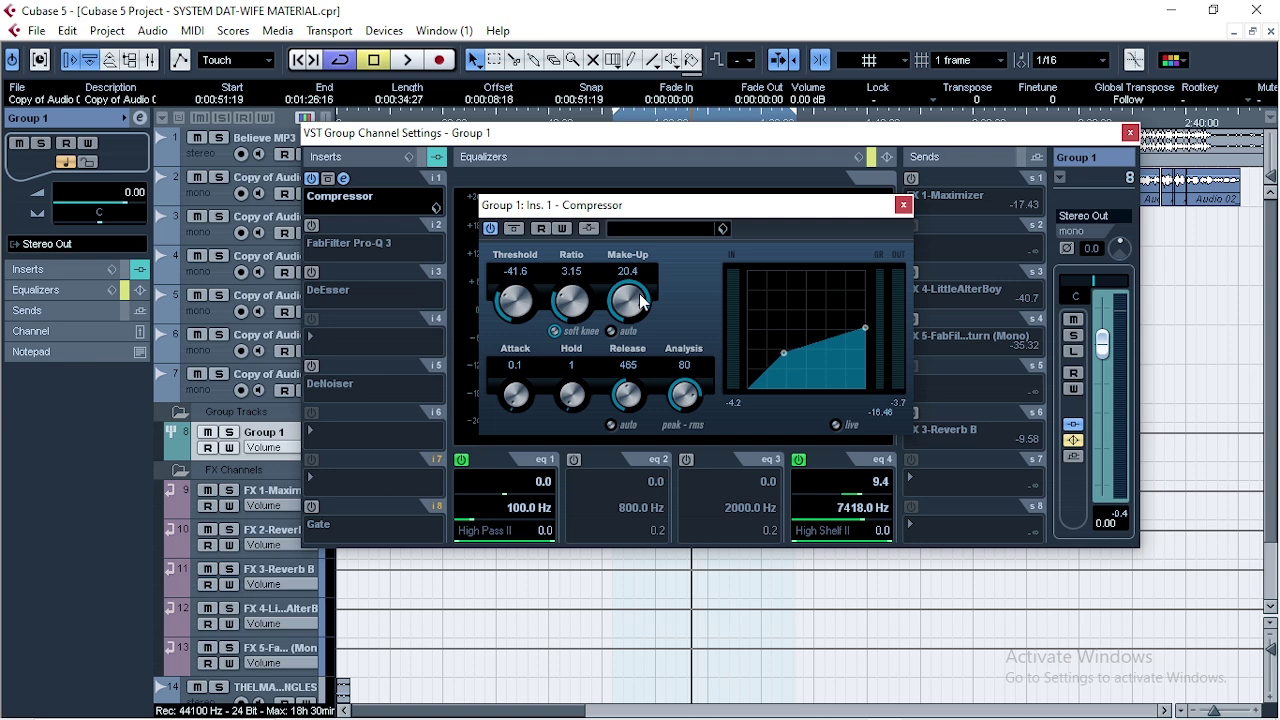
left_click(904, 206)
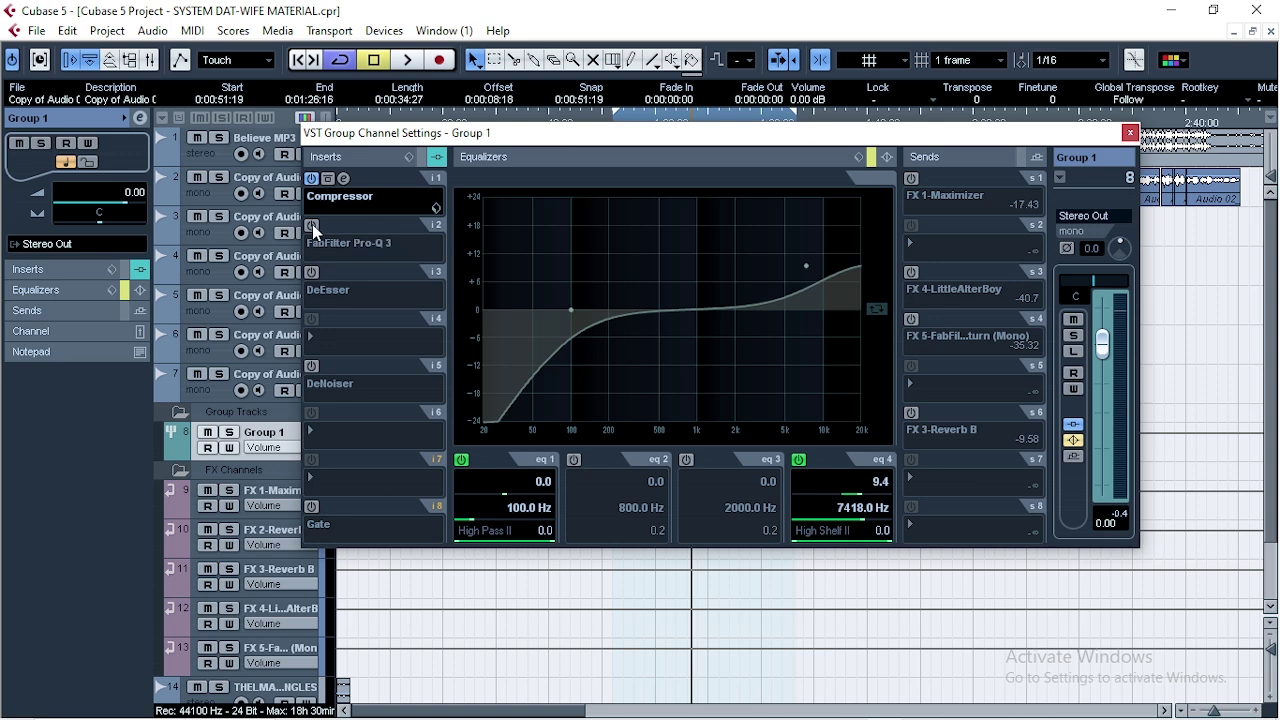
left_click(349, 227)
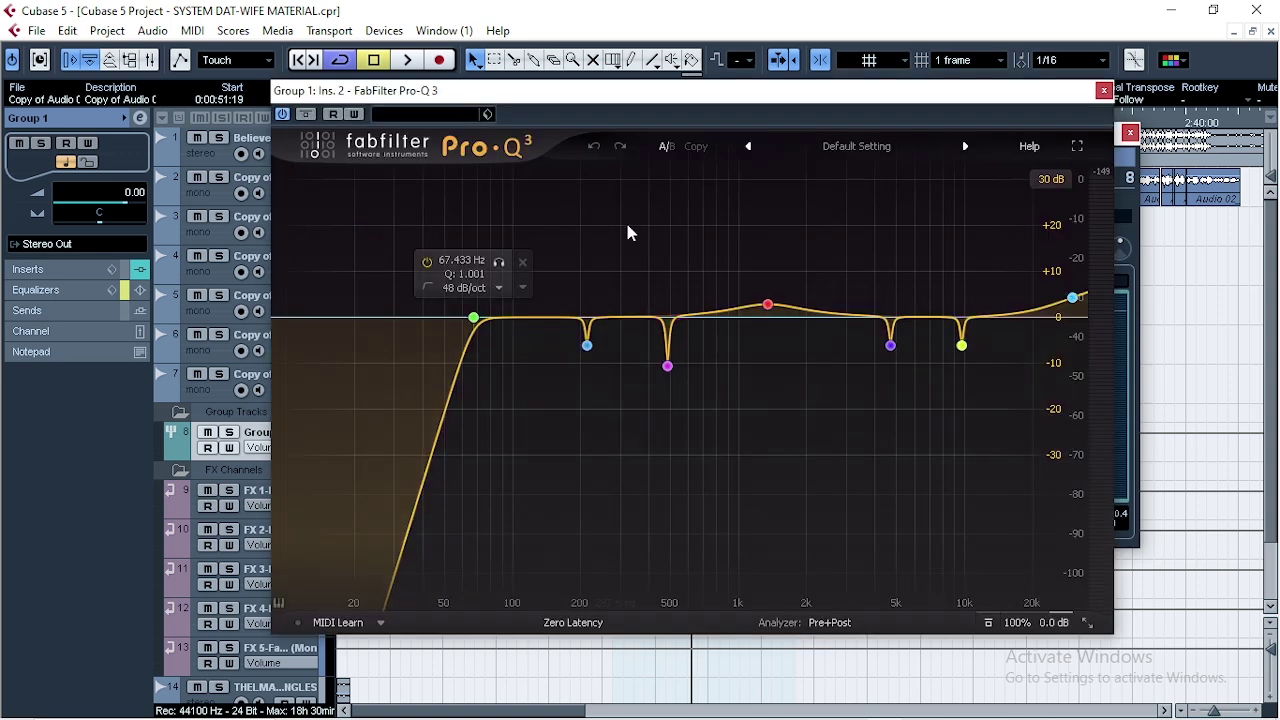
mouse_move(657, 323)
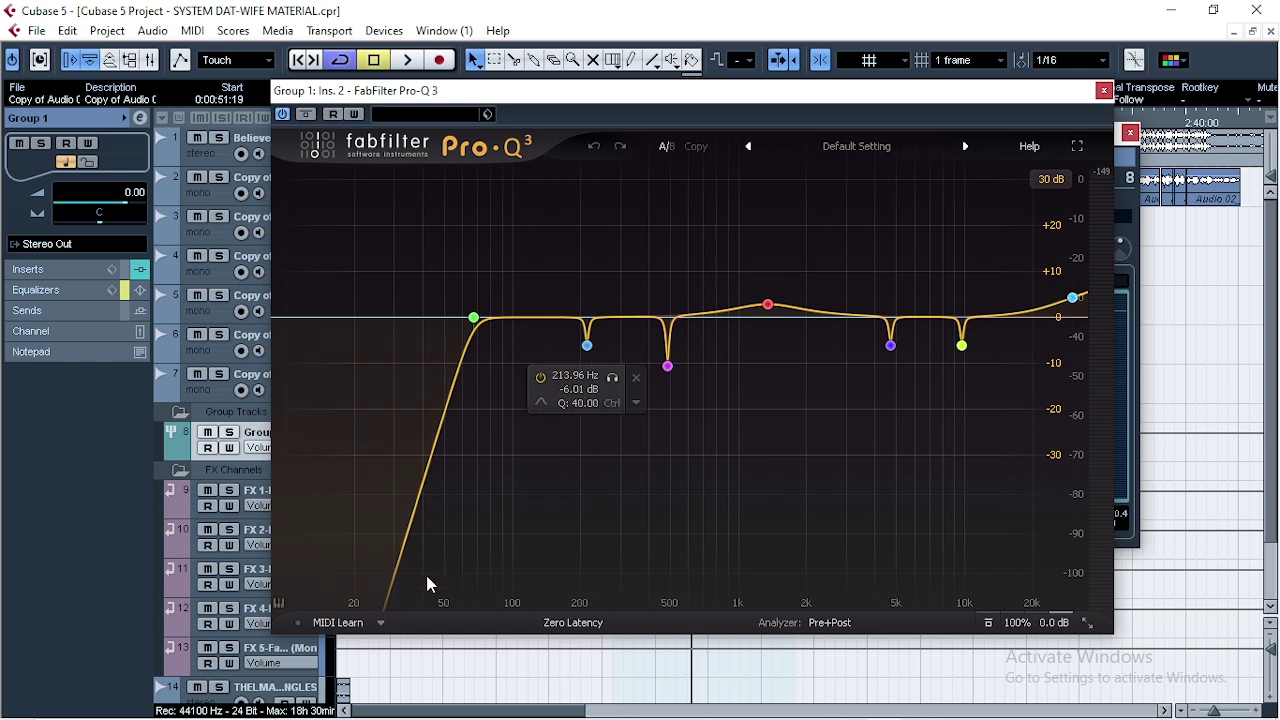
mouse_move(474, 368)
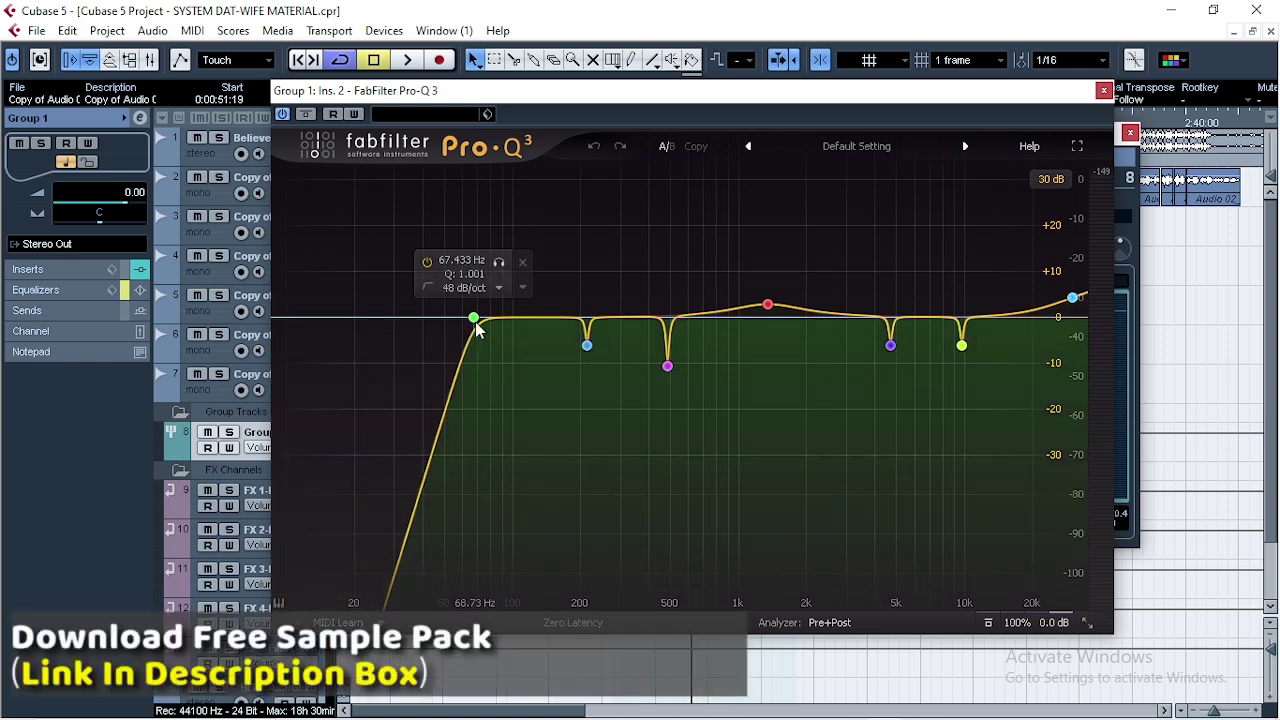
mouse_move(565, 323)
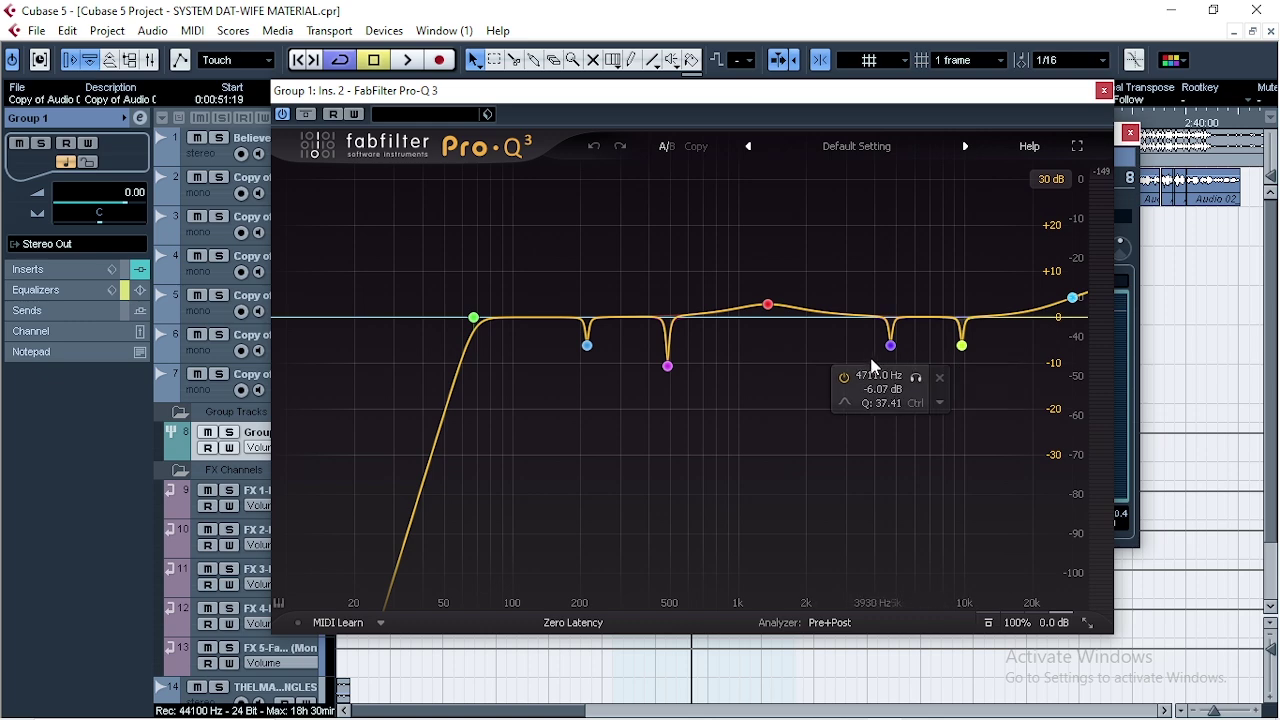
Reopen Group 1's Pro-Q 3 editor and inspect the narrow notch band near 214 Hz
left_click(1105, 91)
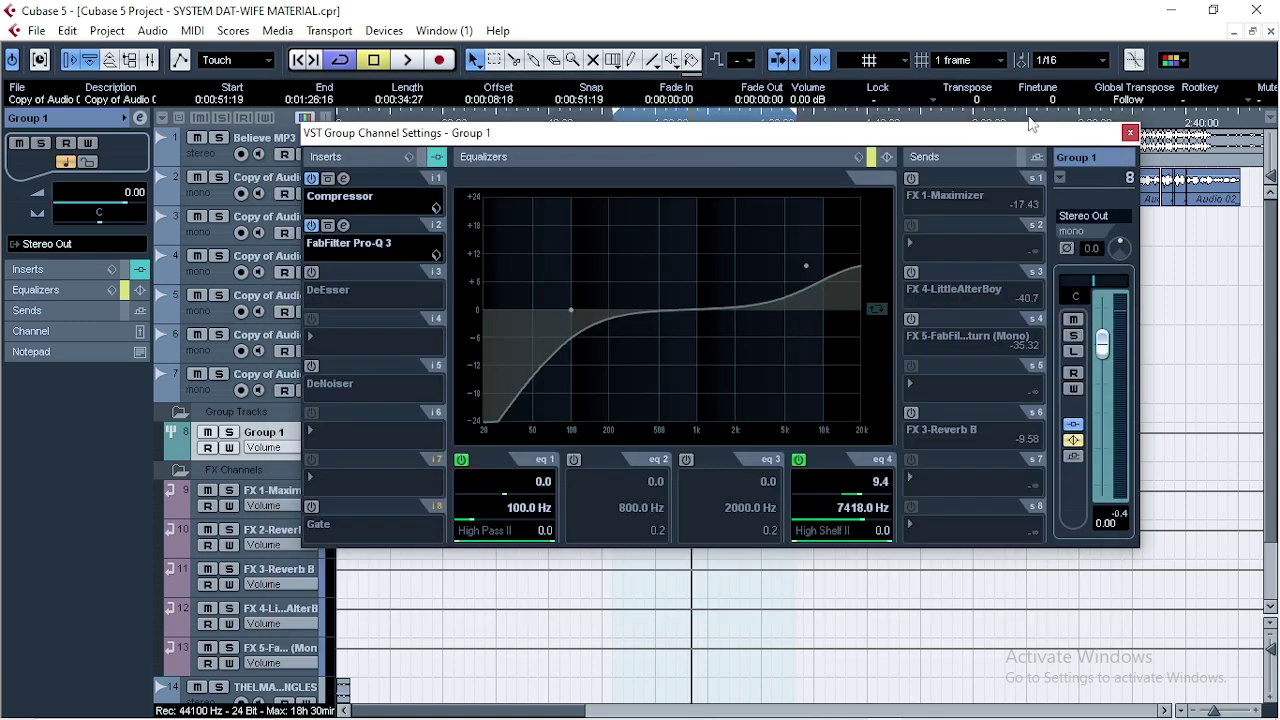
key("space")
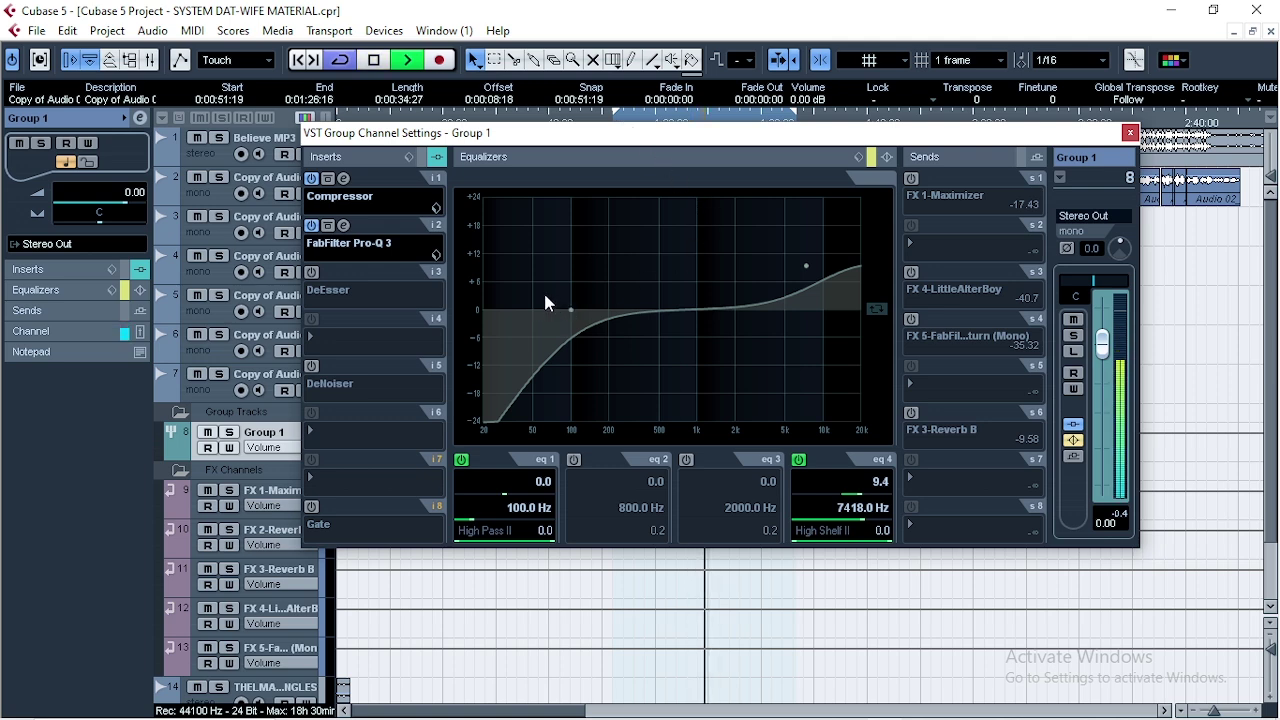
left_click(345, 227)
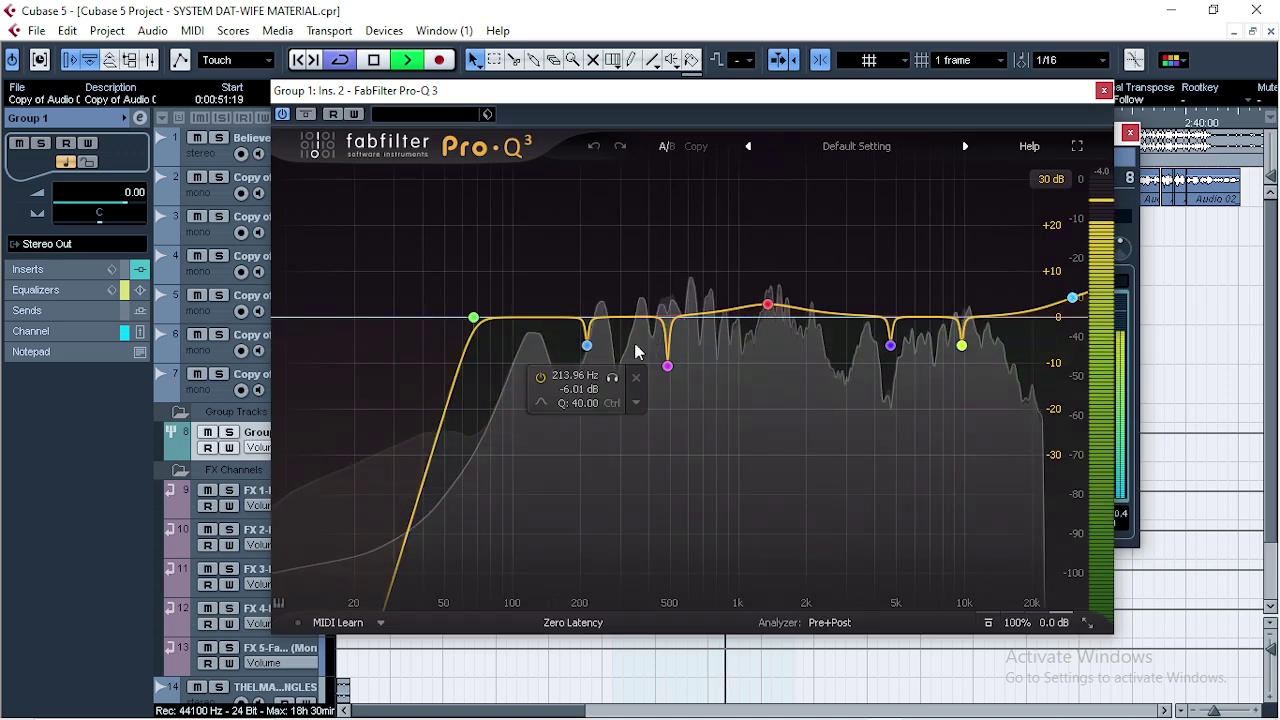
key("space")
double_click(545, 318)
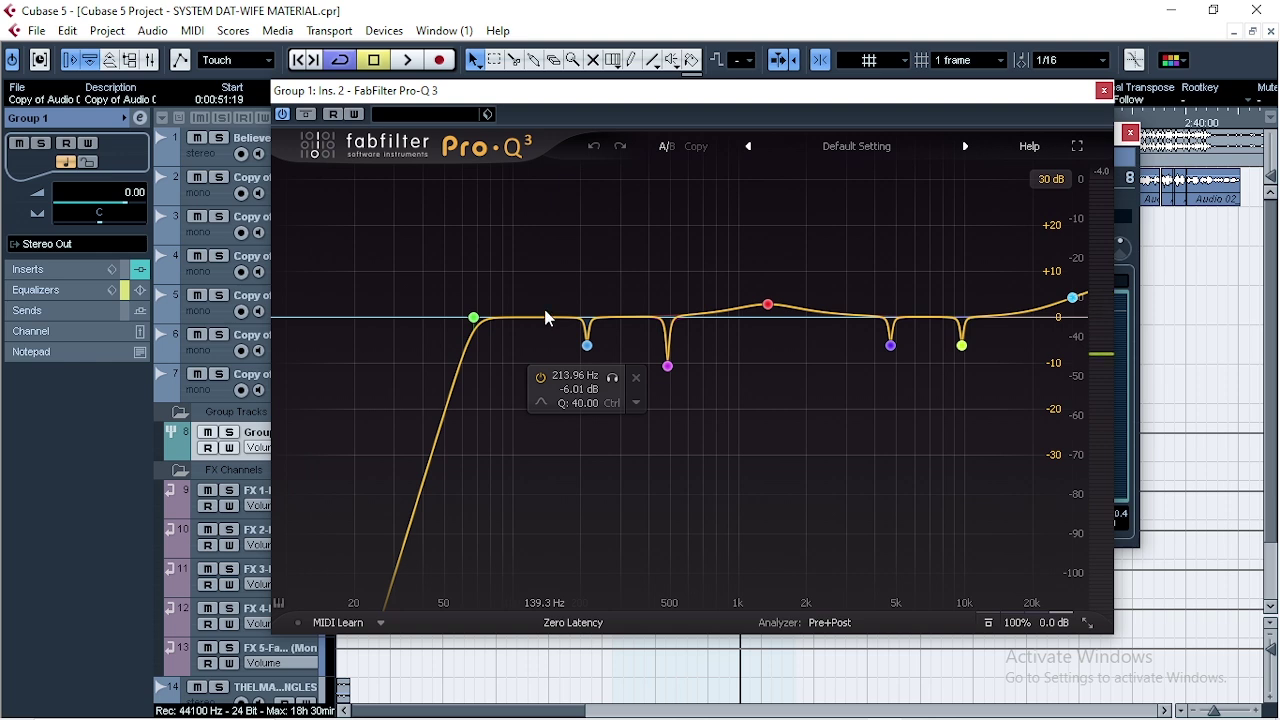
Compare the vocal with Pro-Q 3 bypassed and restored, then switch the effect off
left_click(474, 318)
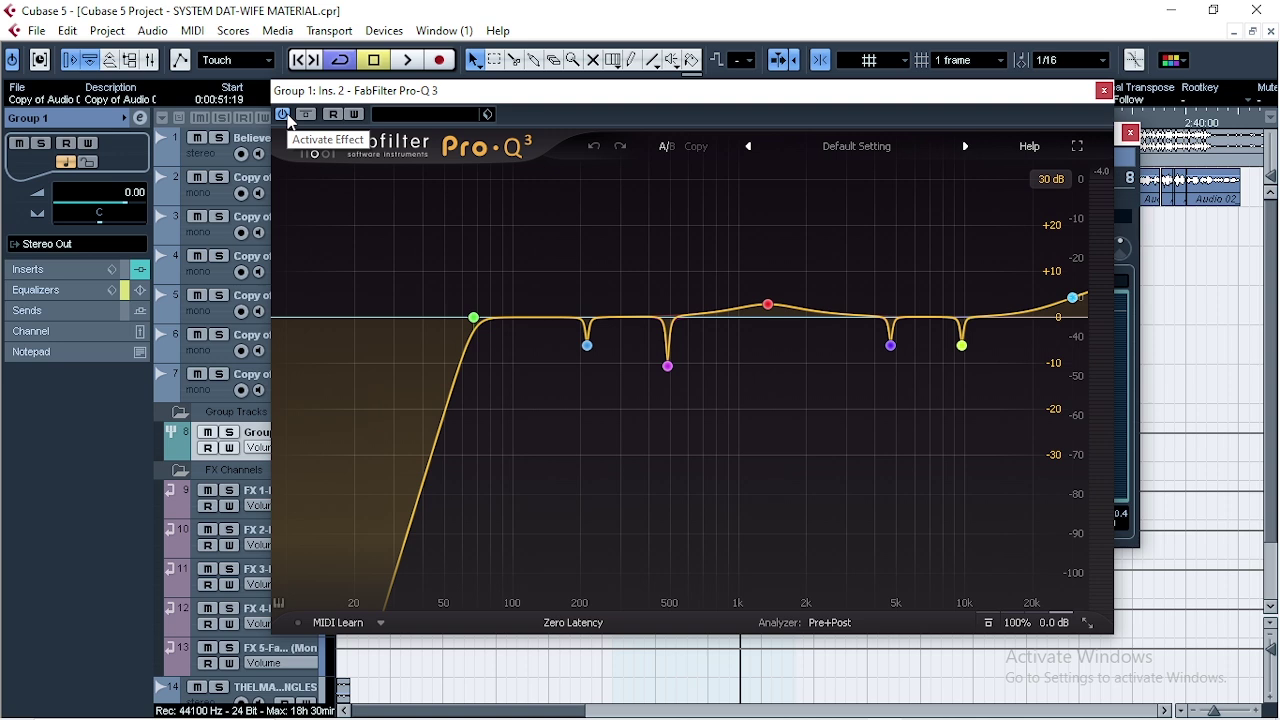
key("space")
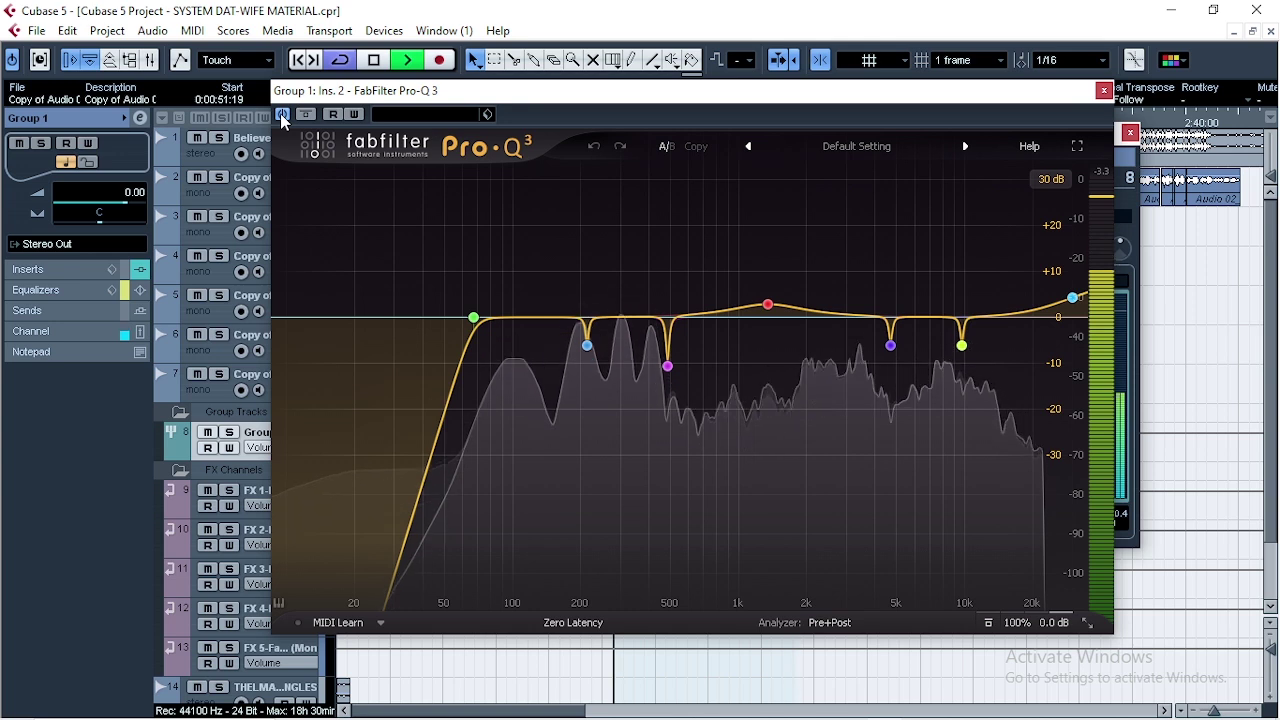
left_click(283, 116)
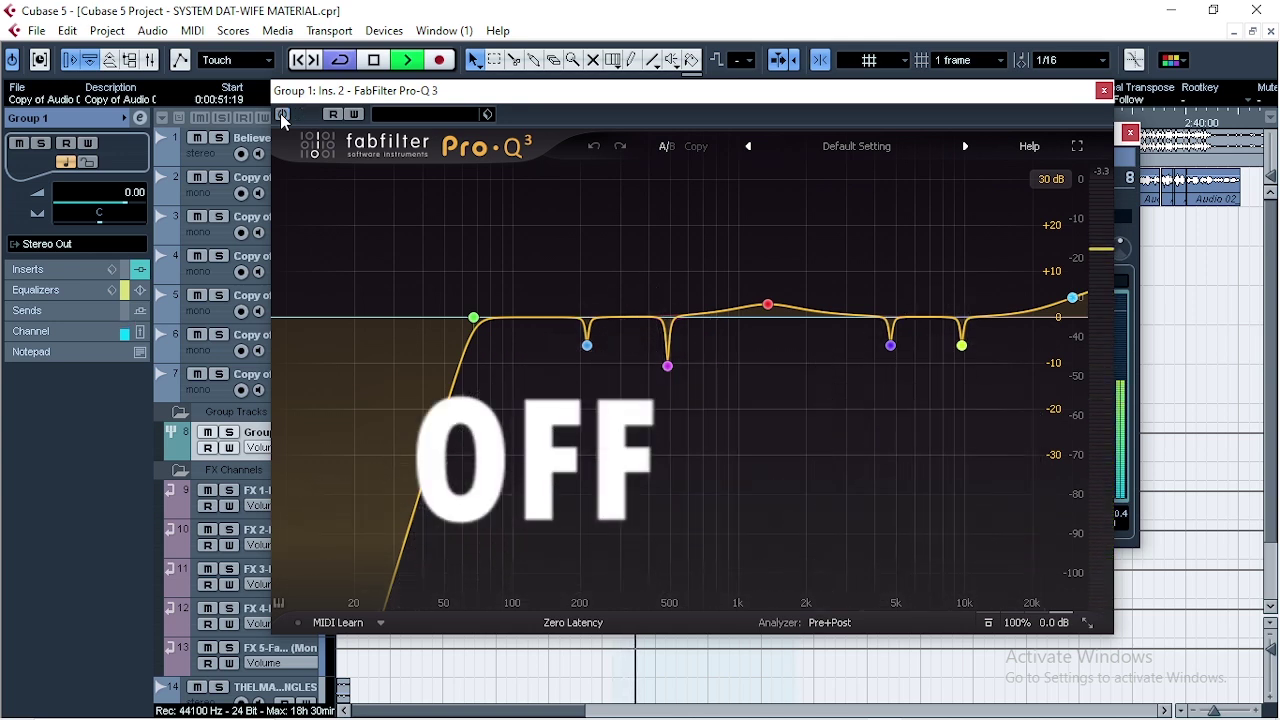
left_click(283, 116)
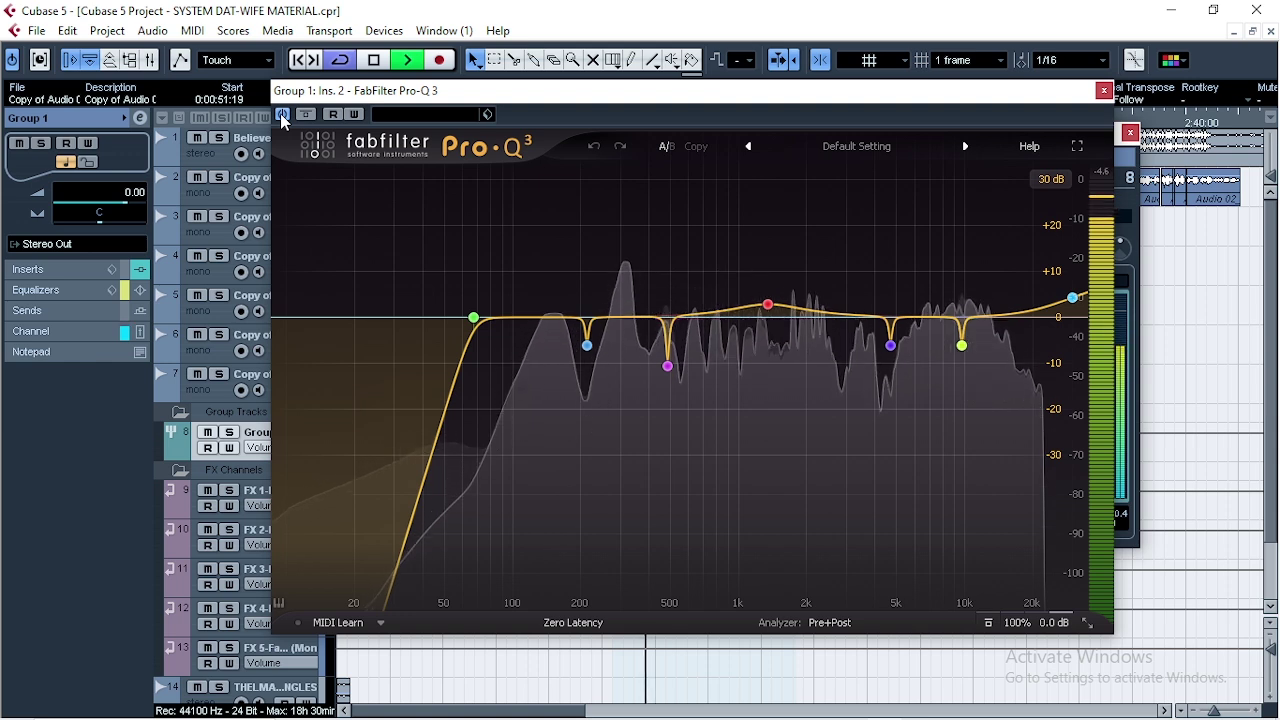
left_click(283, 114)
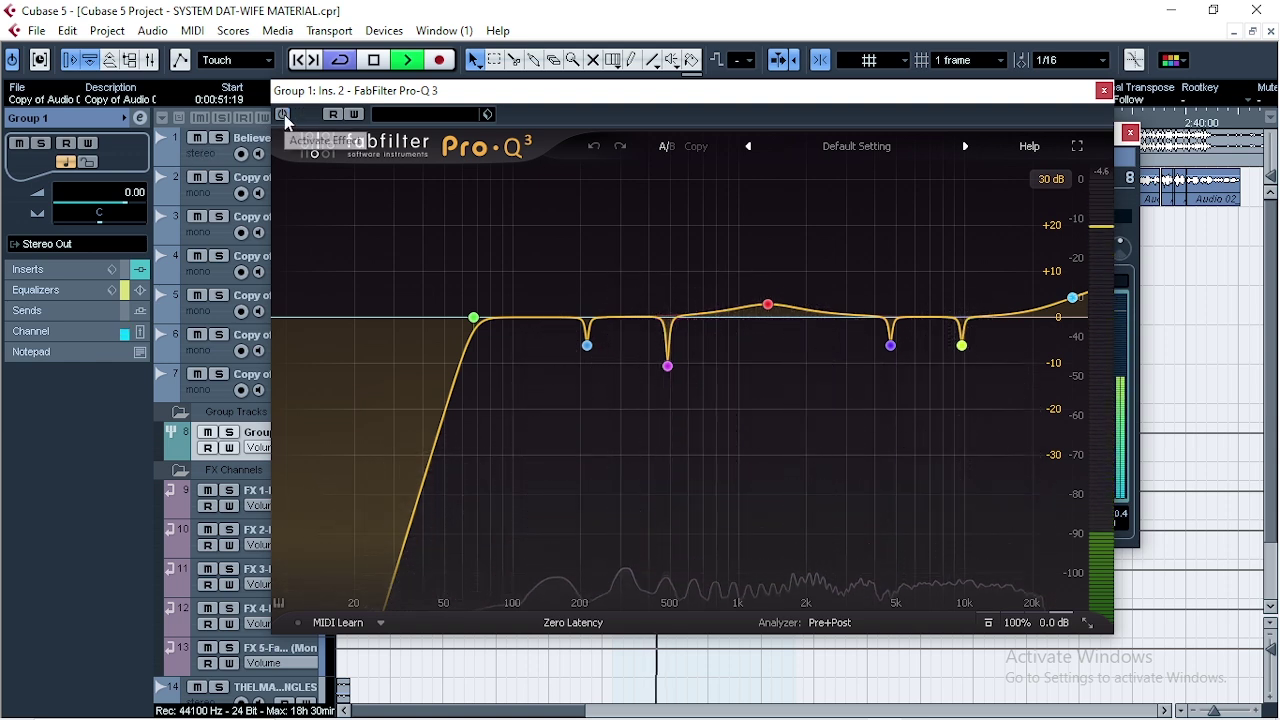
key("space")
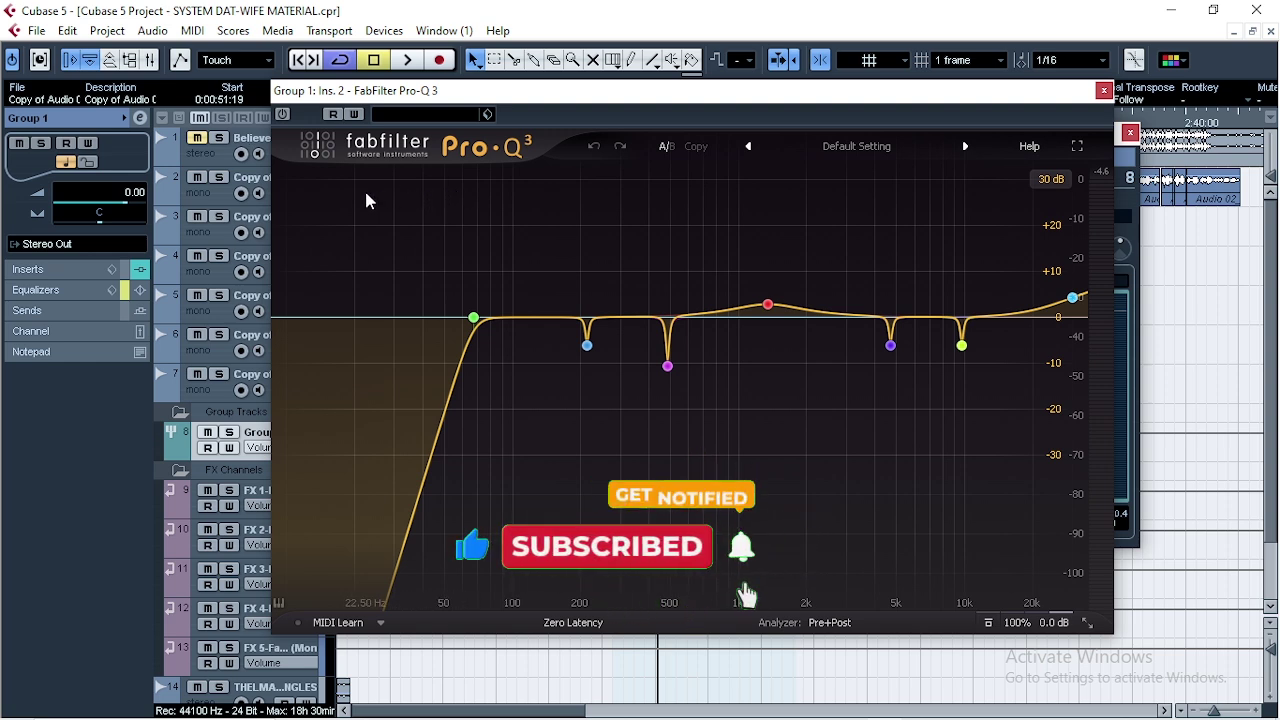
key("space")
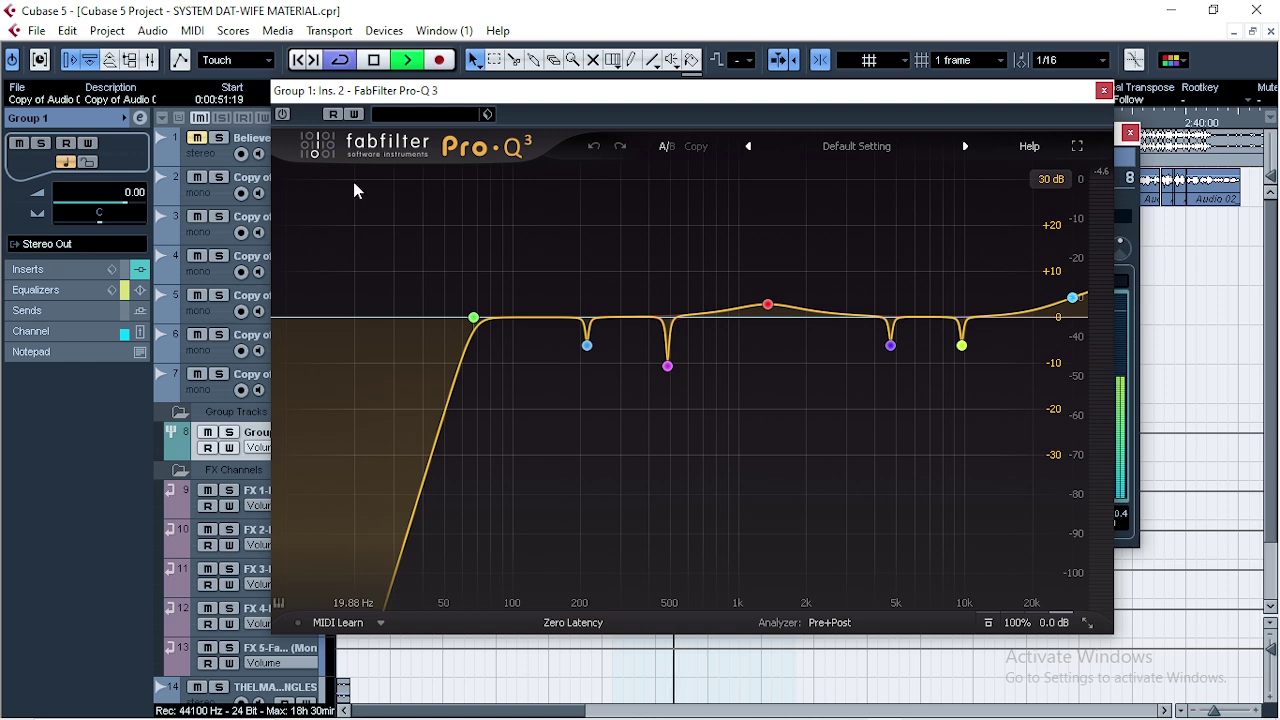
key("space")
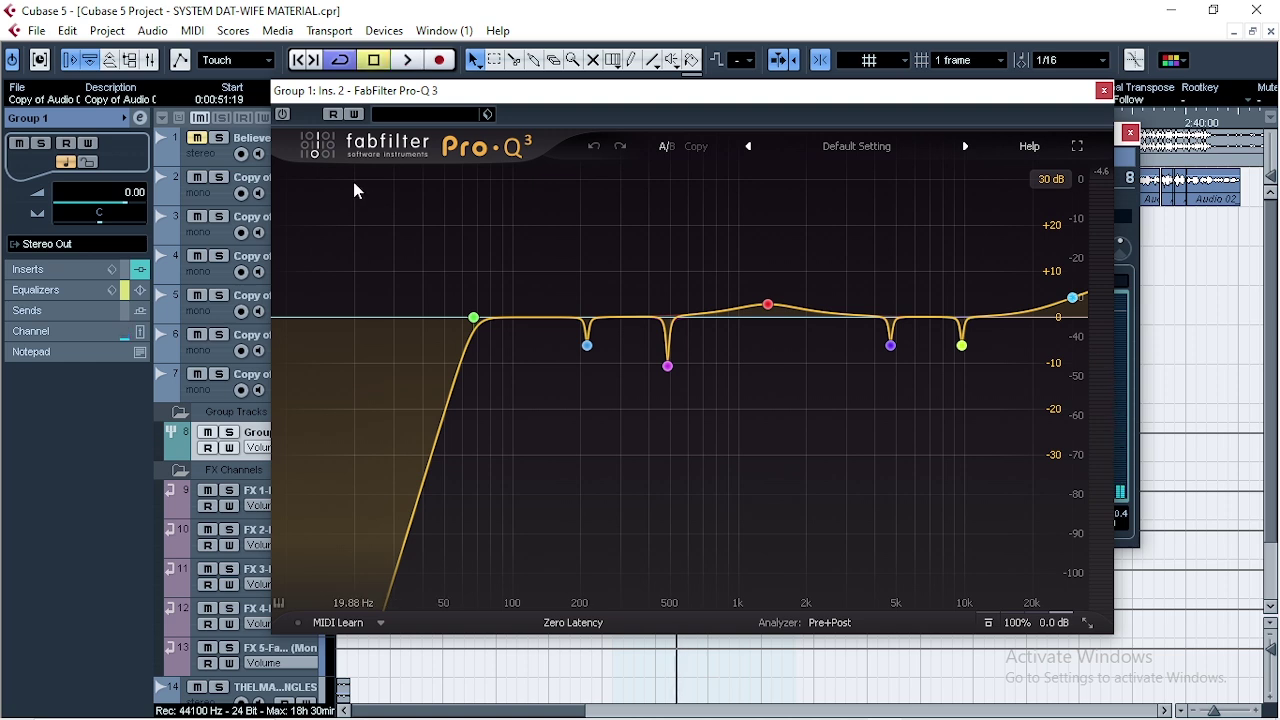
key("space")
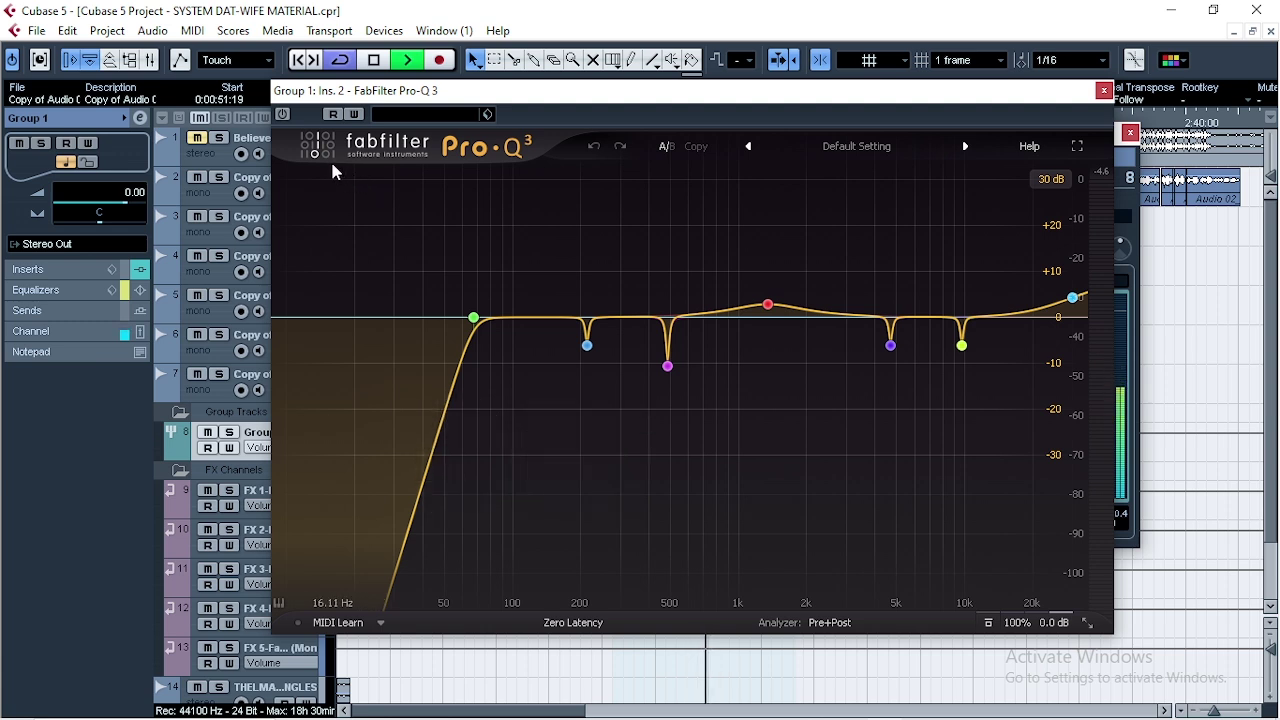
key("space")
mouse_move(571, 294)
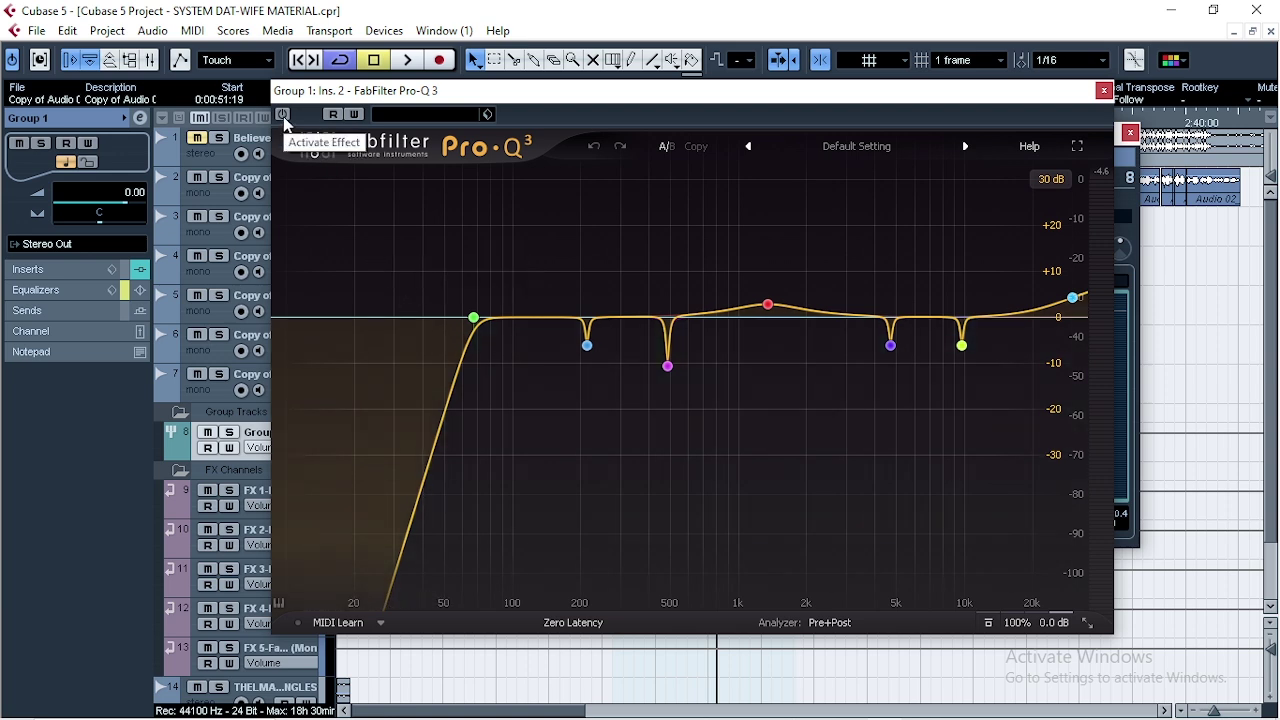
Turn Pro-Q 3 back on and lower its low cut to about 66 Hz, replaying to hear it
left_click(283, 114)
key("space")
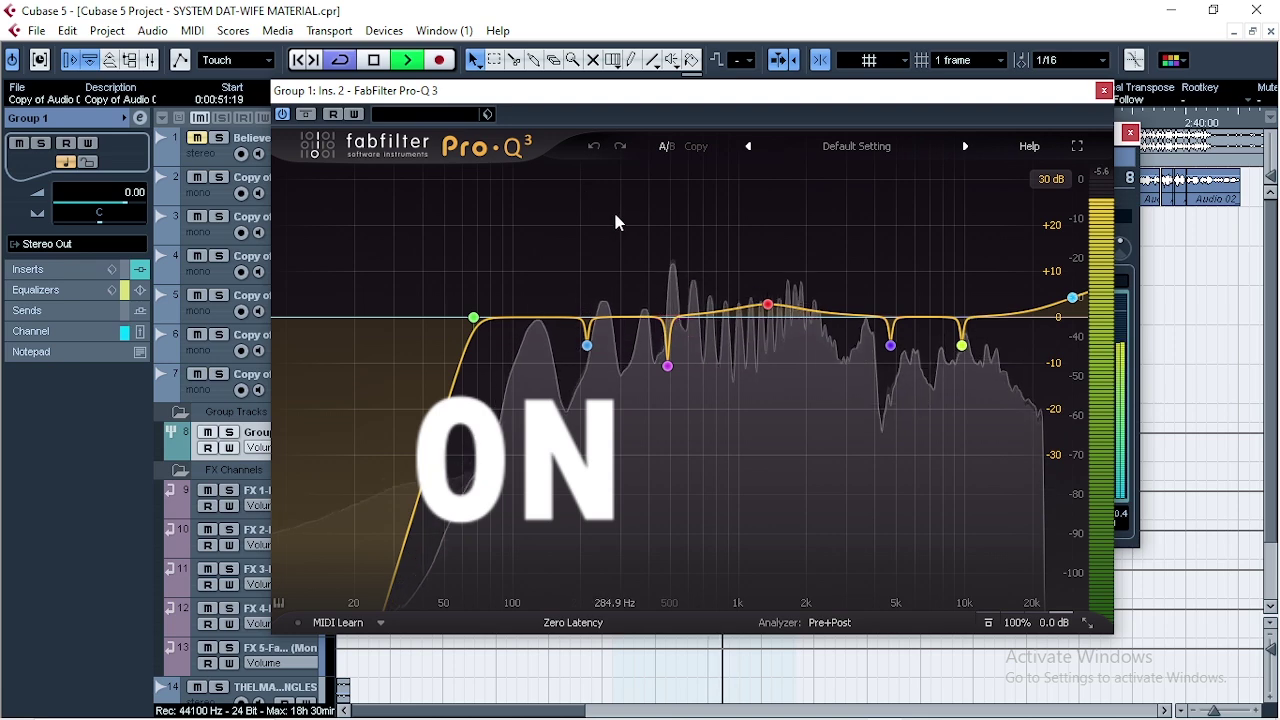
mouse_move(476, 322)
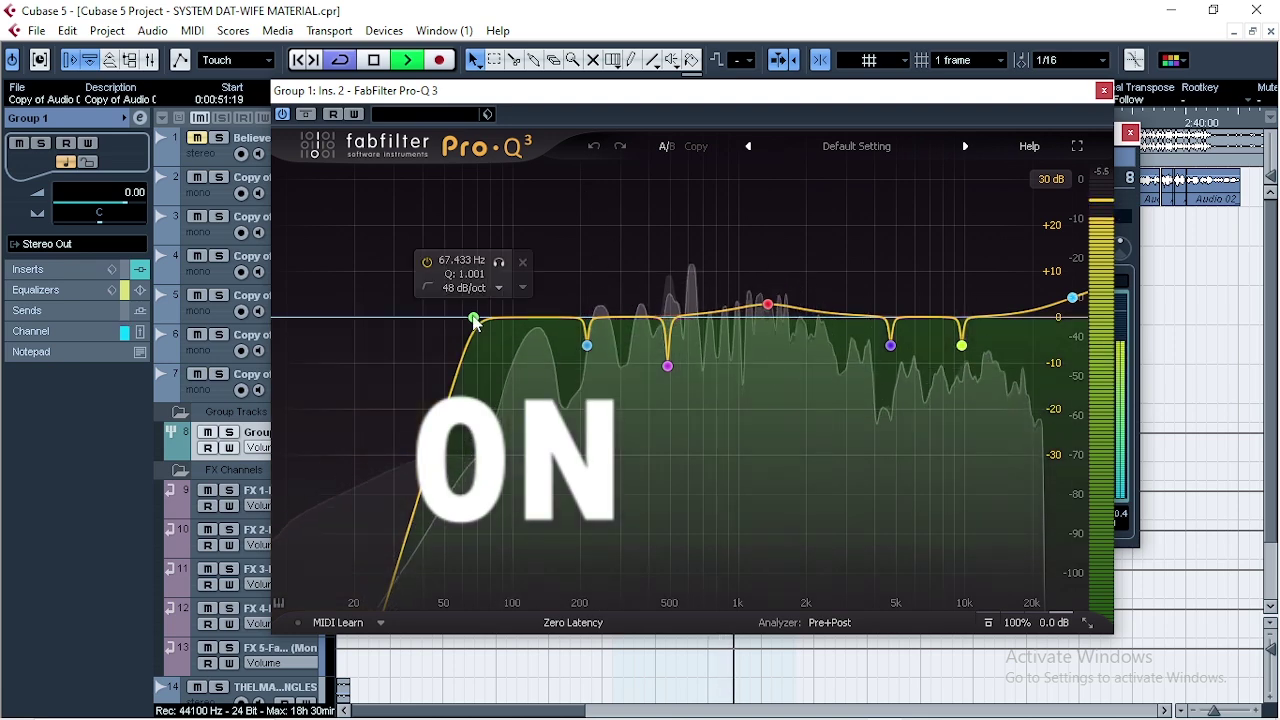
left_click_drag(476, 322, 466, 326)
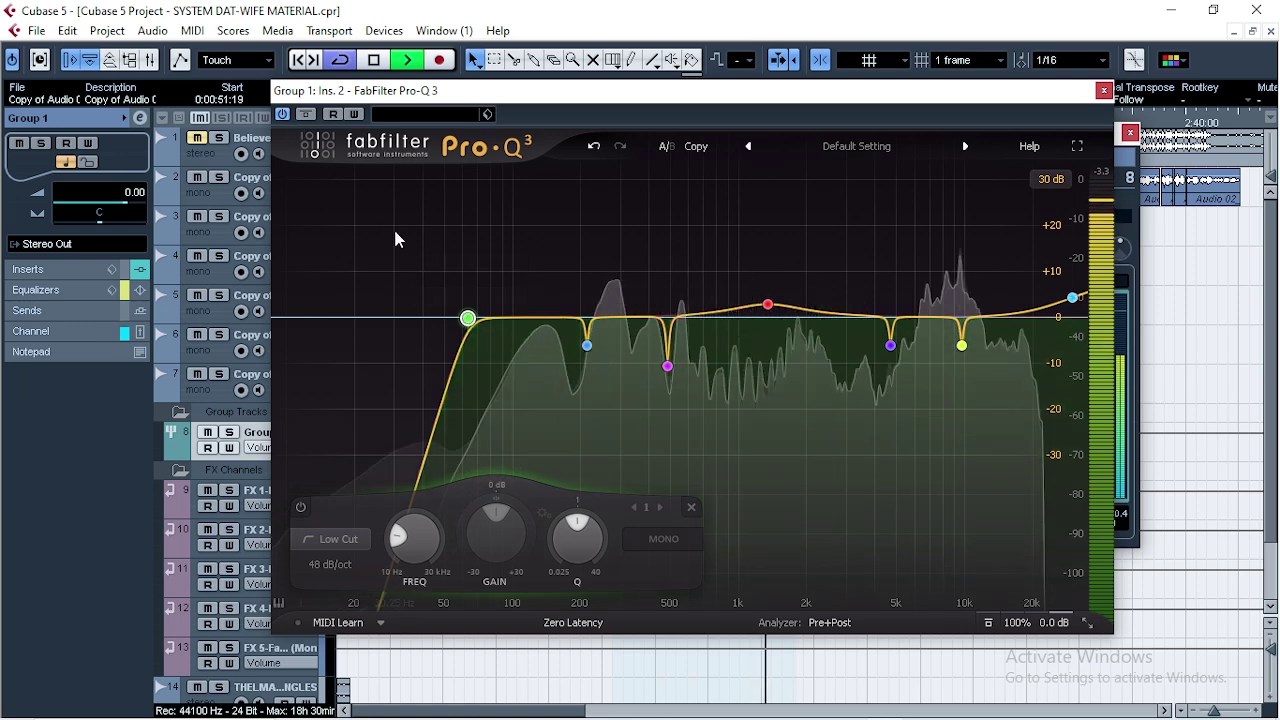
key("space")
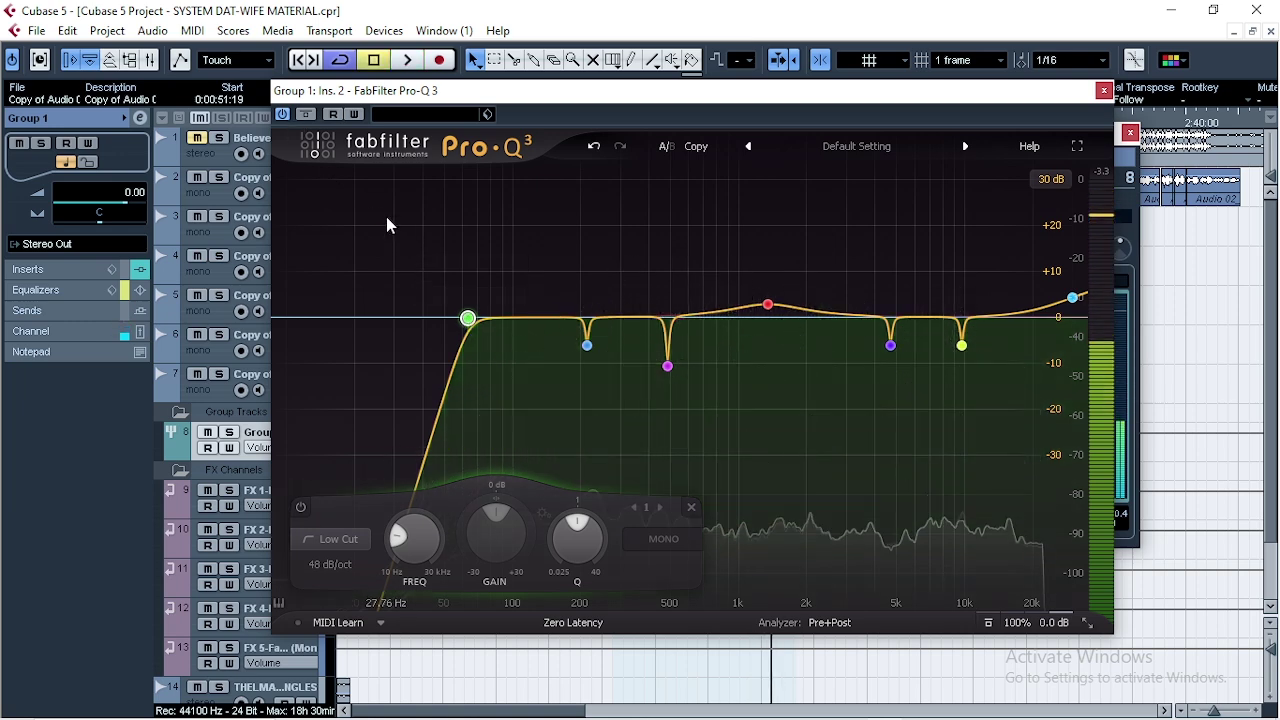
key("space")
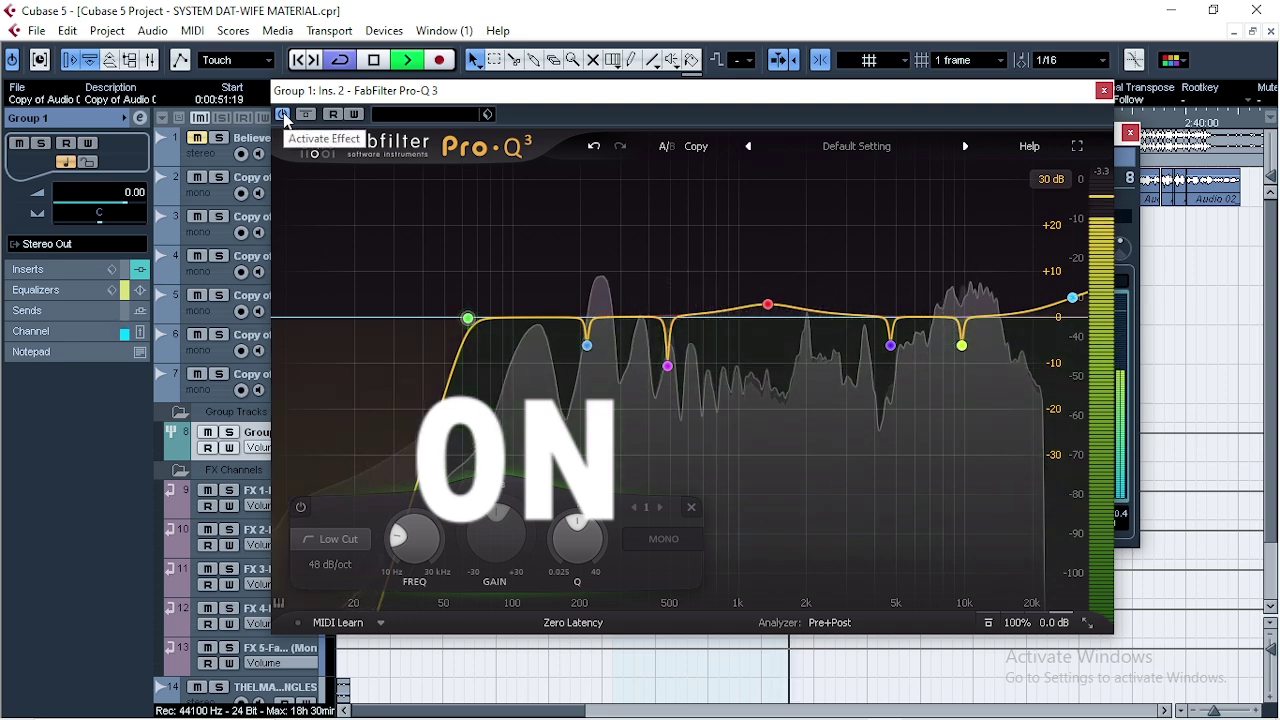
key("space")
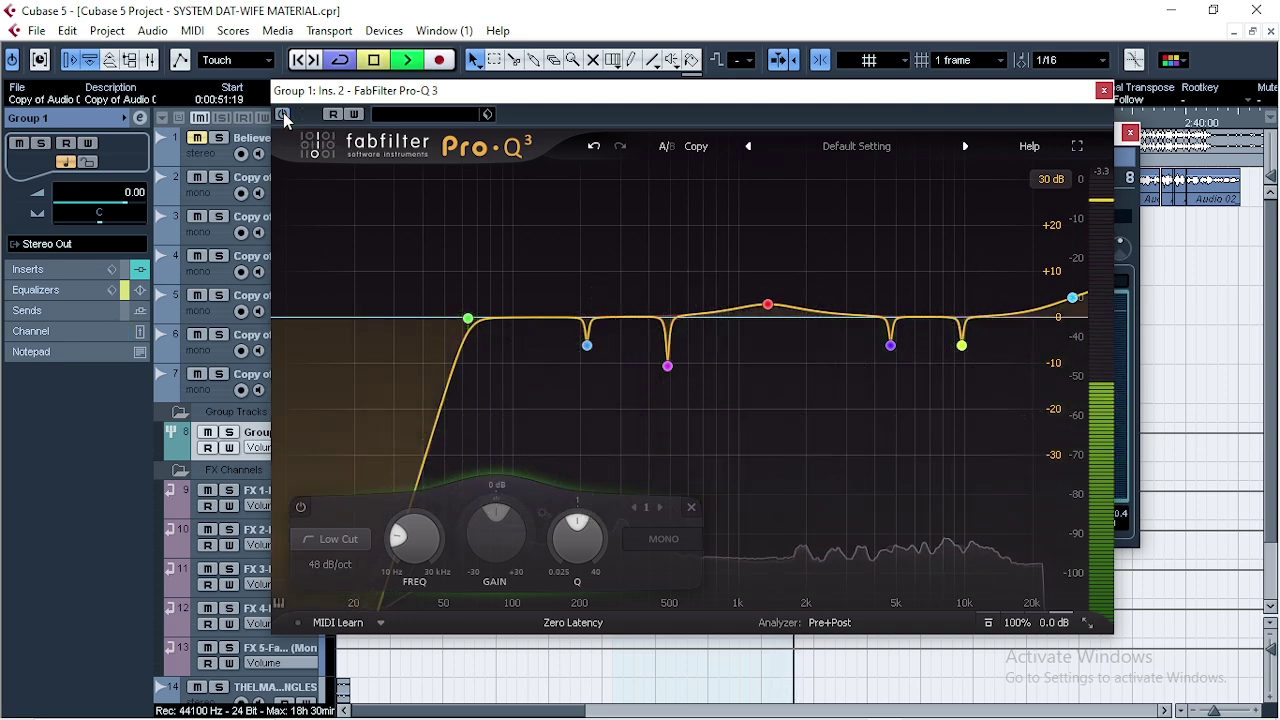
Bypass Pro-Q 3 and play briefly to compare without the EQ
left_click(284, 116)
key("space")
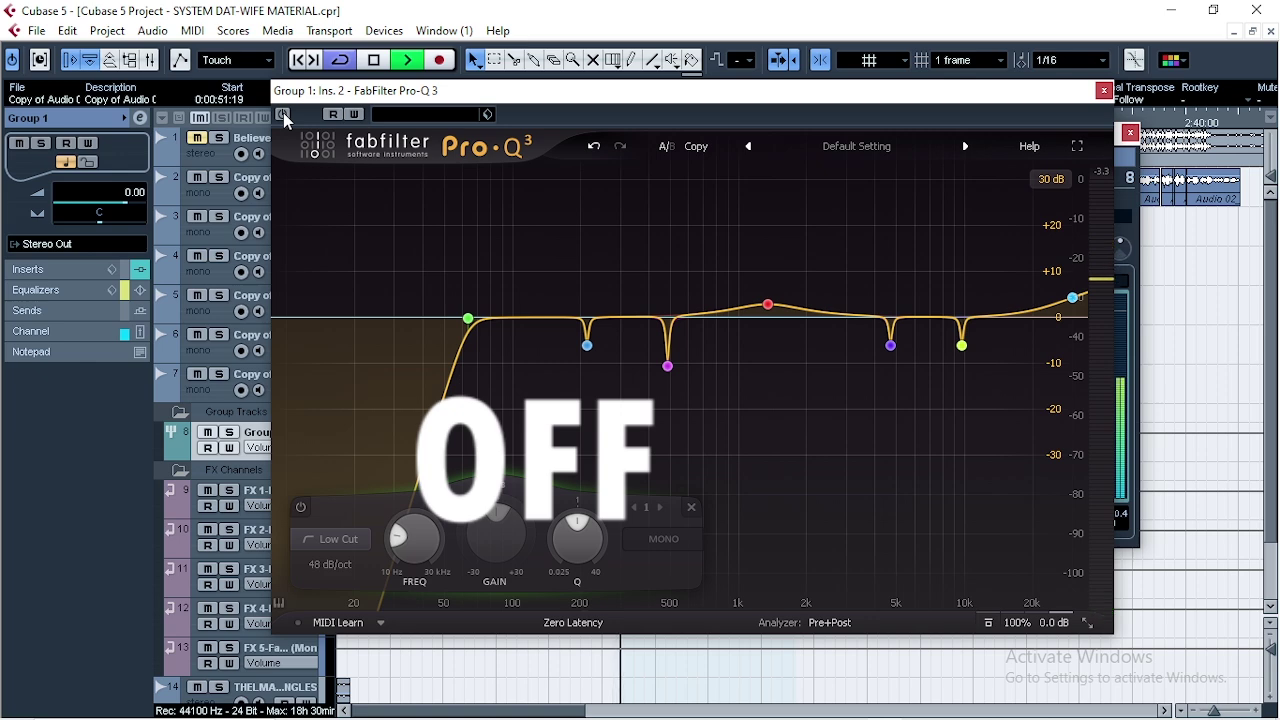
key("space")
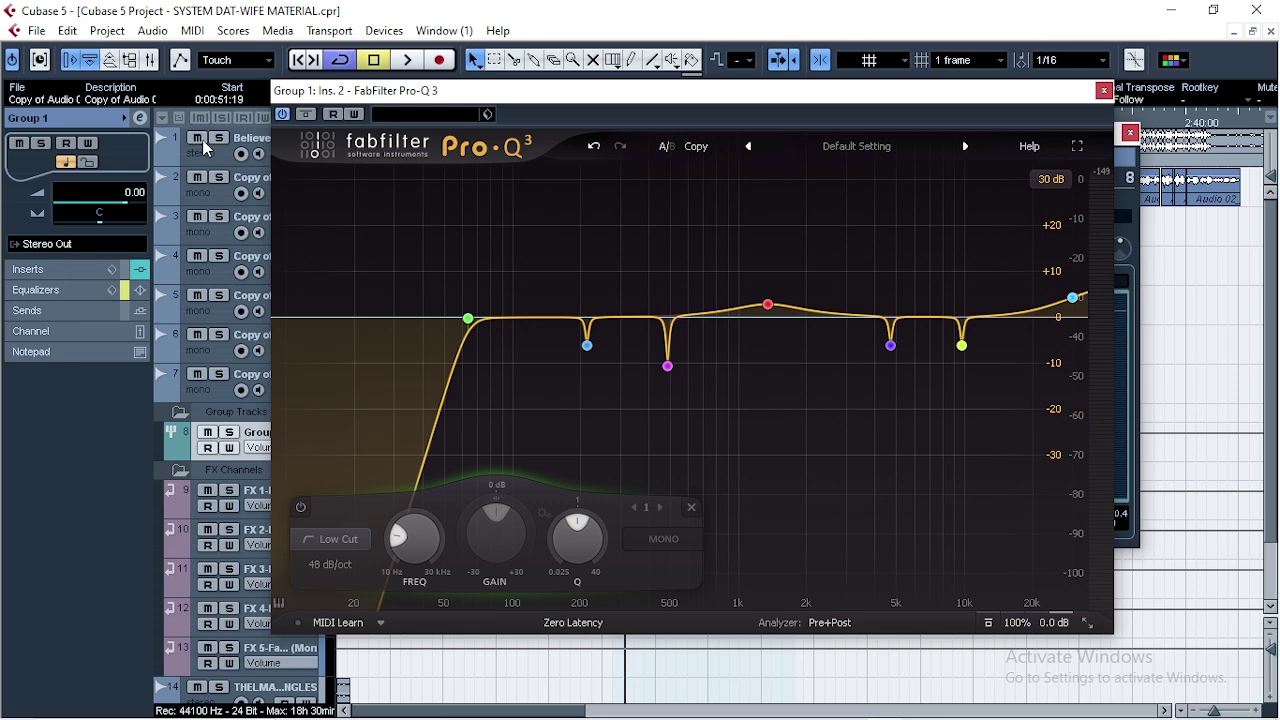
Switch on Group 1's DeEsser insert and position its editor window higher
left_click(1104, 90)
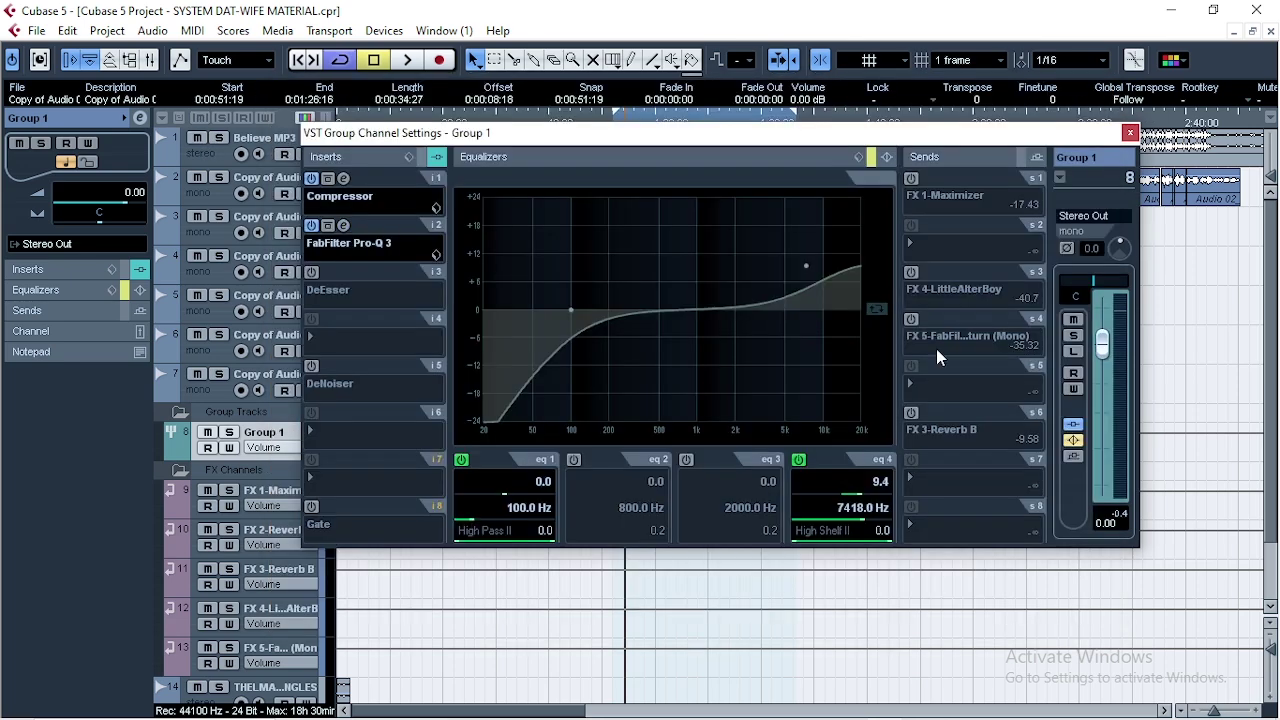
left_click(312, 273)
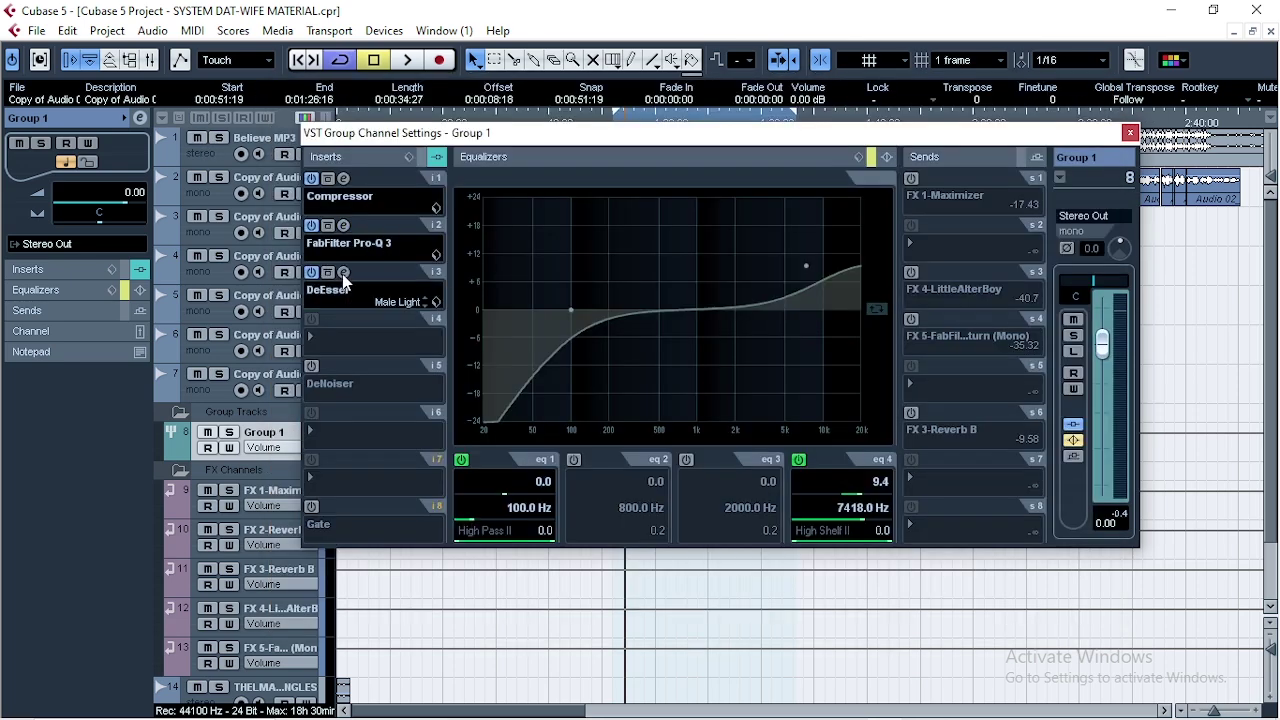
left_click(343, 272)
left_click_drag(633, 312, 647, 290)
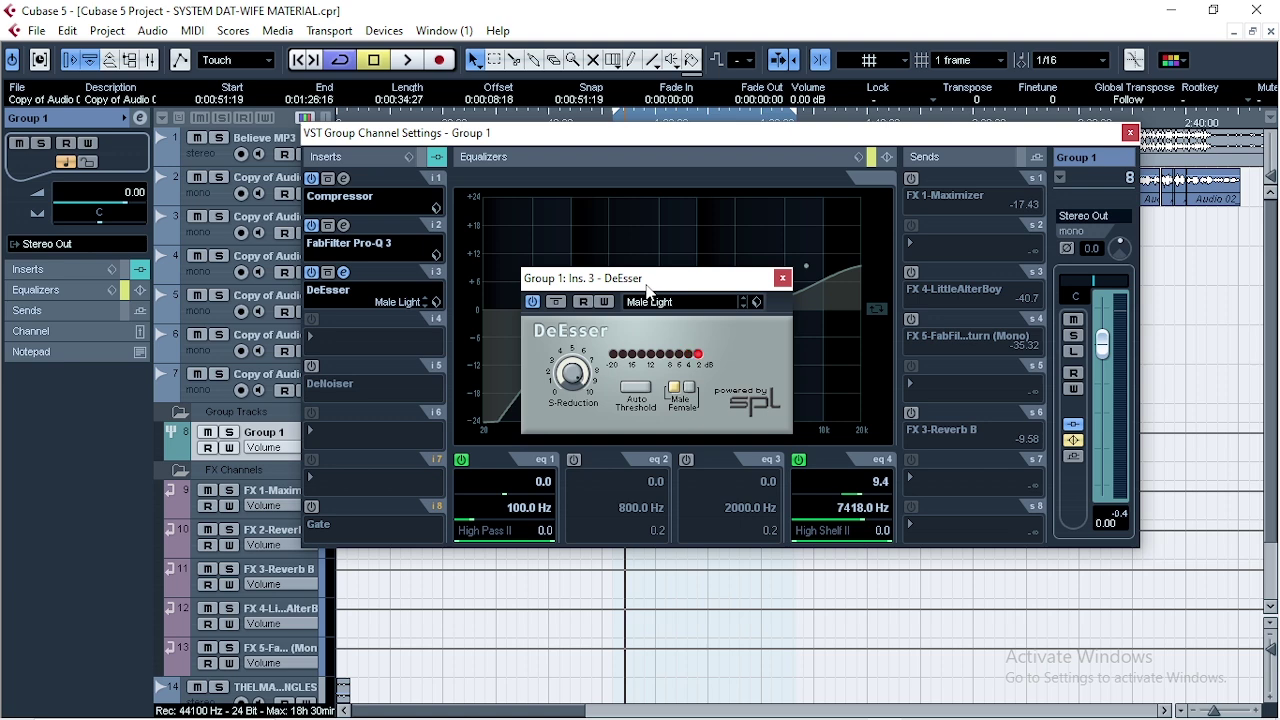
left_click_drag(647, 290, 658, 253)
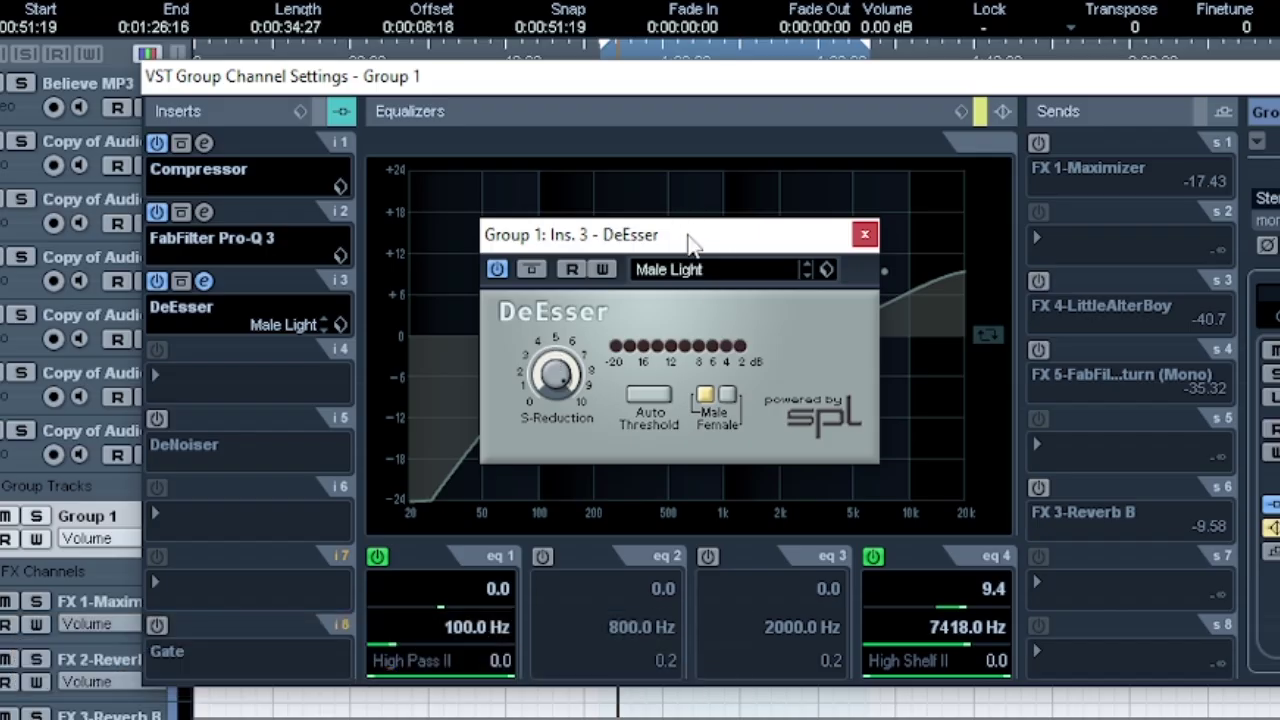
left_click_drag(688, 237, 655, 216)
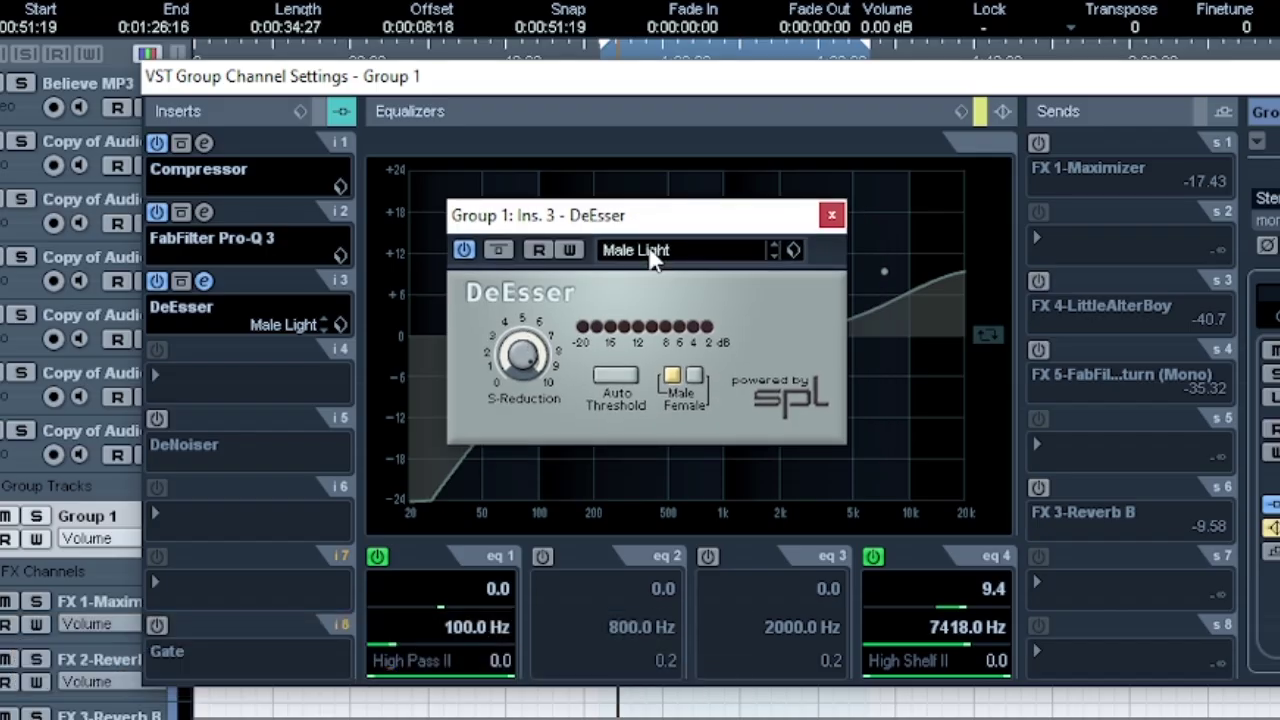
Check the DeEsser presets, close its editor, and play the vocal group
left_click(652, 254)
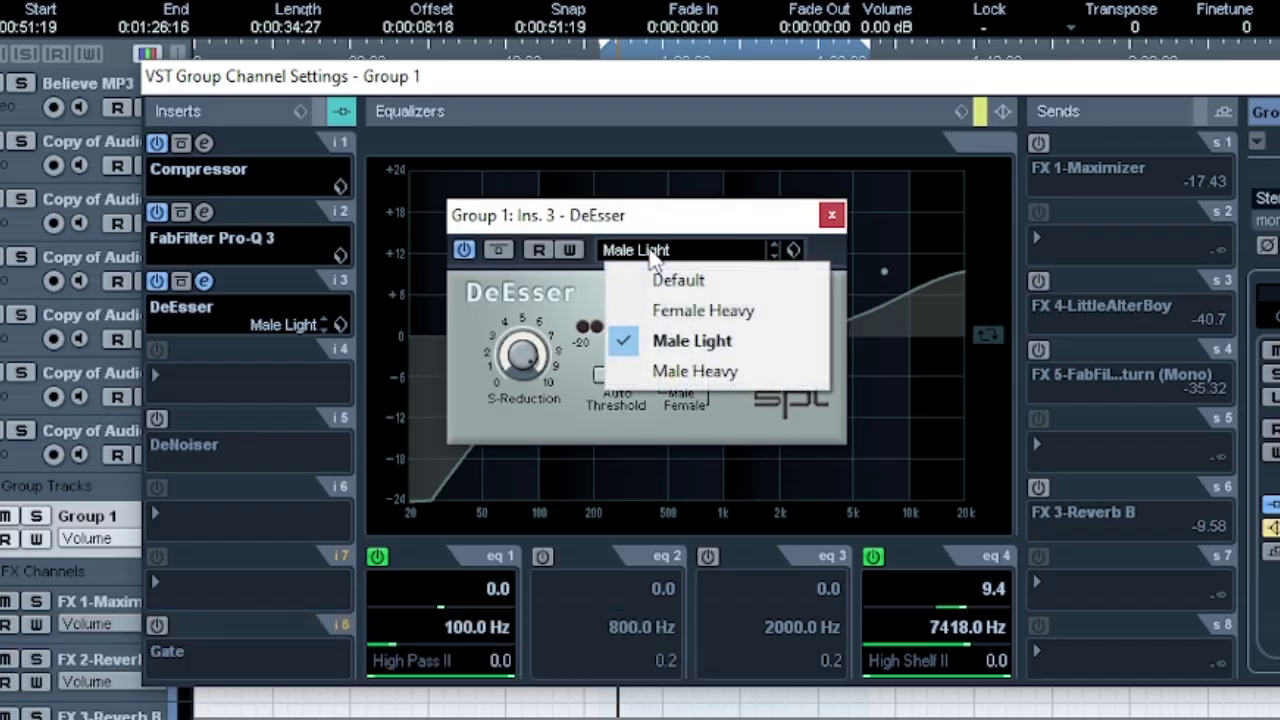
left_click(834, 216)
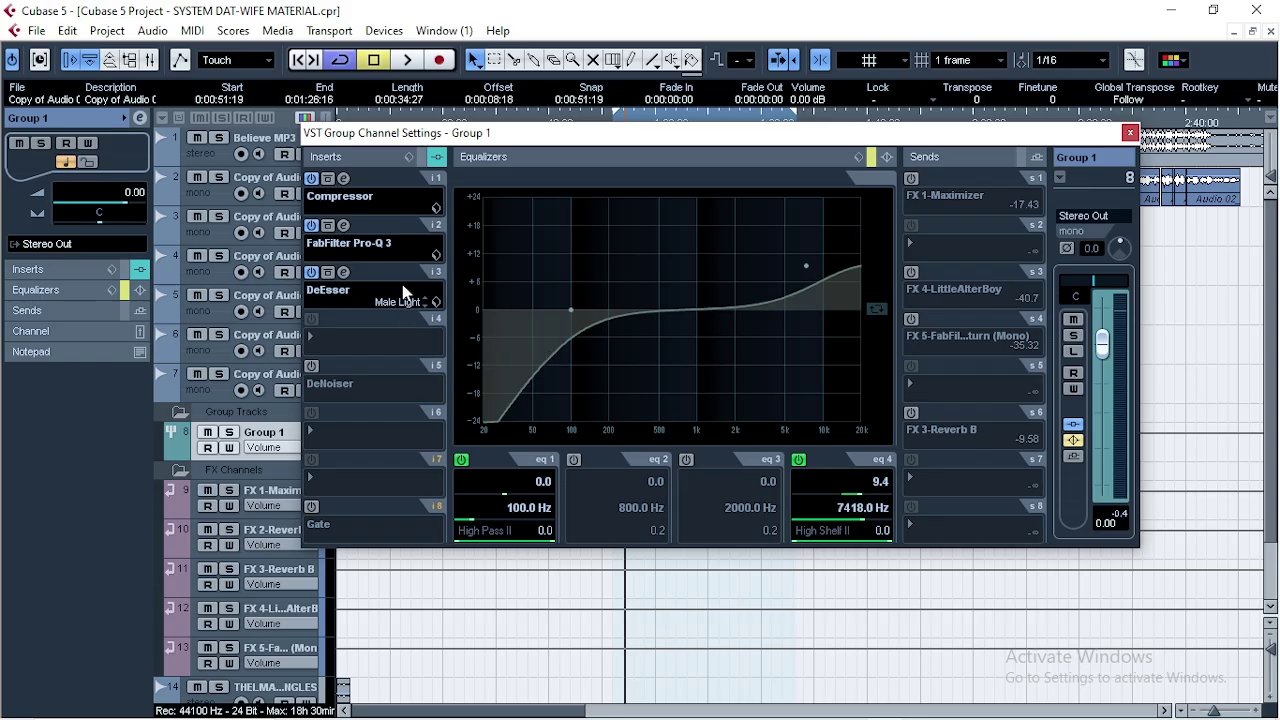
key("space")
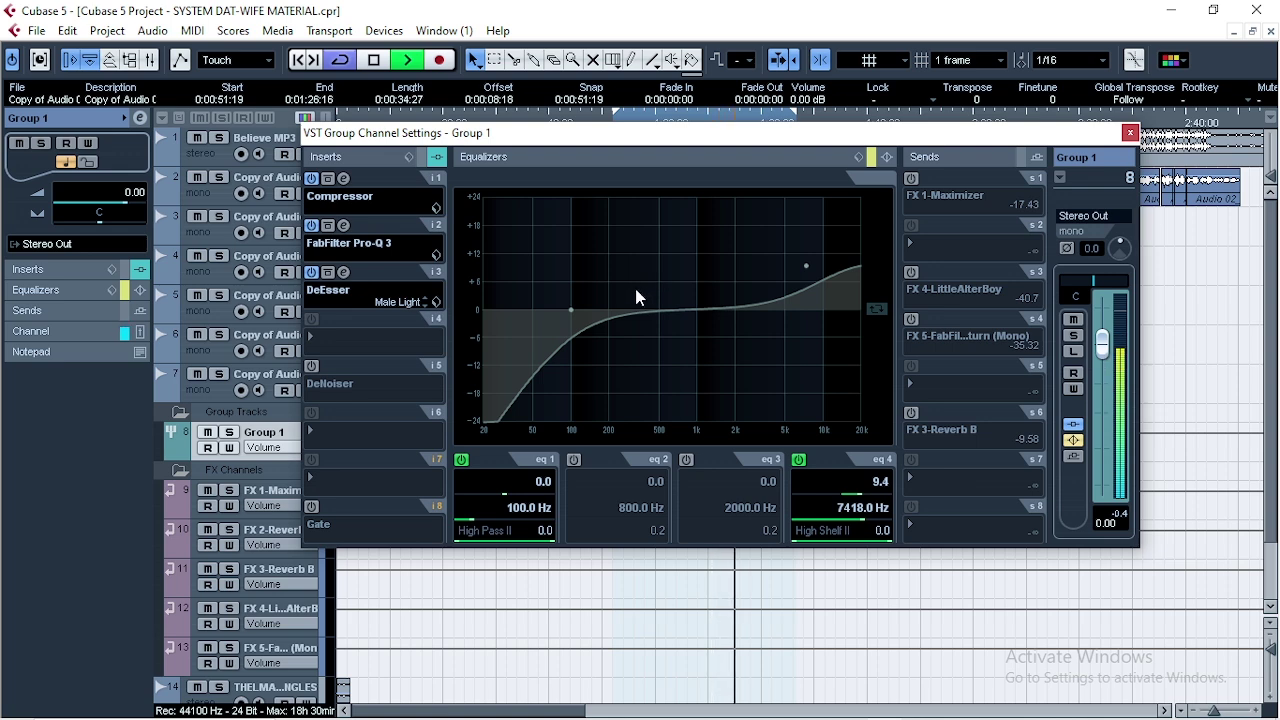
Activate the slot 5 DeNoiser with its High preset and audition it during playback
key("space")
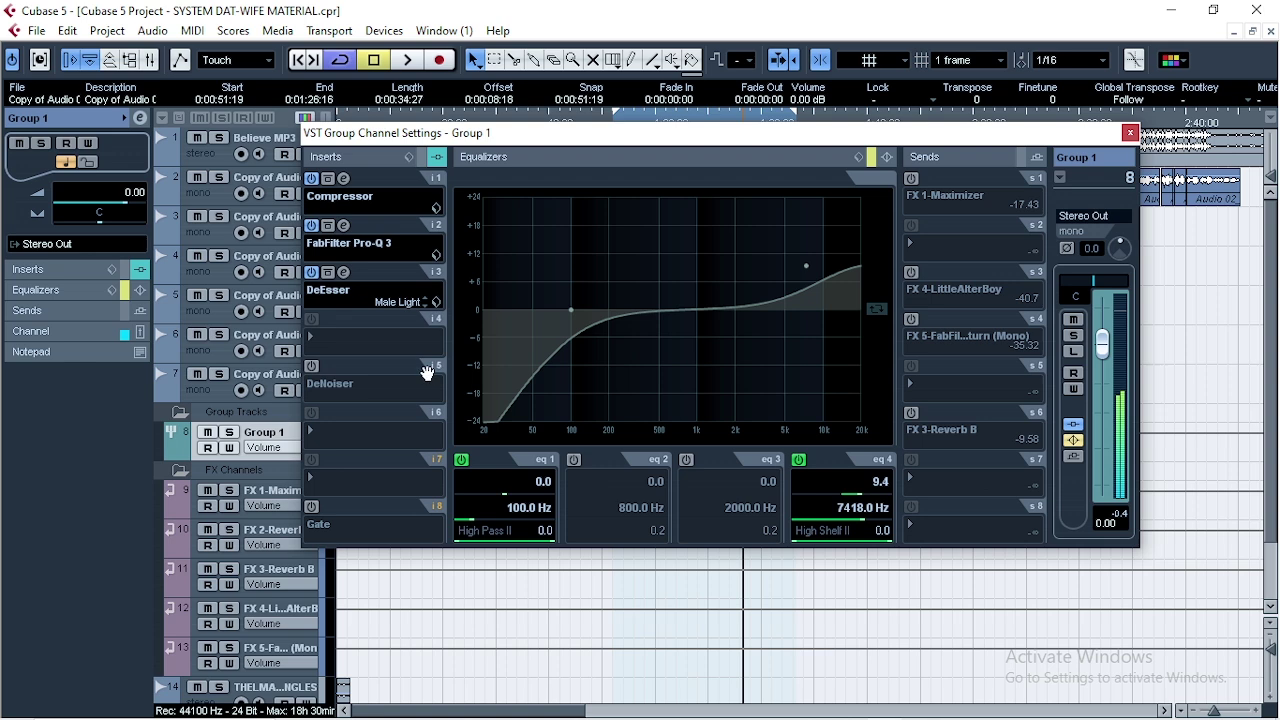
left_click(312, 366)
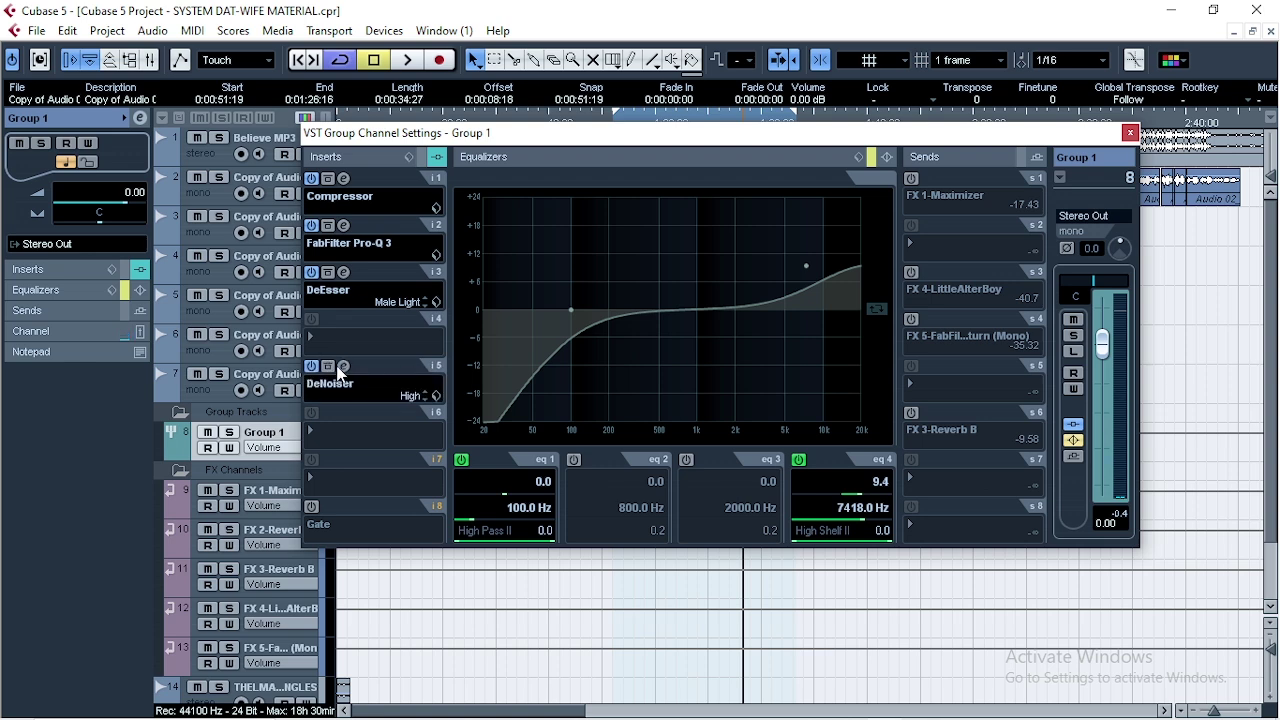
left_click(344, 366)
left_click_drag(646, 258, 697, 231)
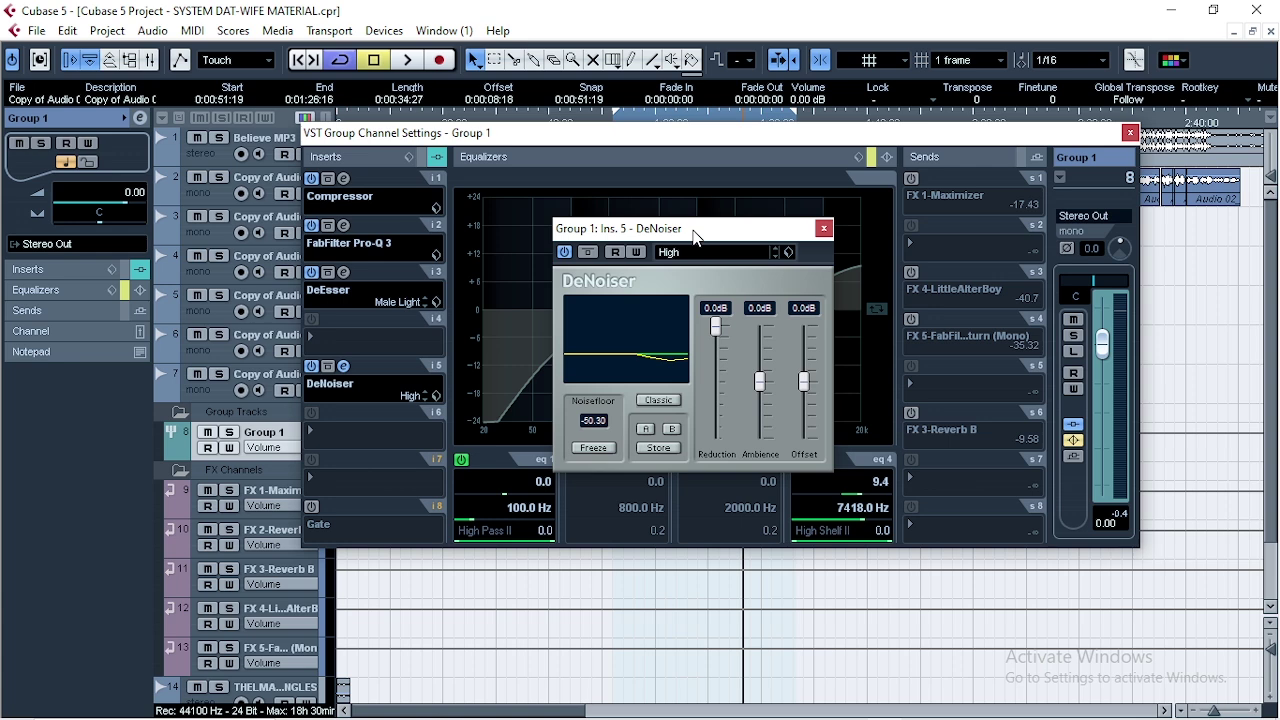
left_click_drag(697, 238, 693, 219)
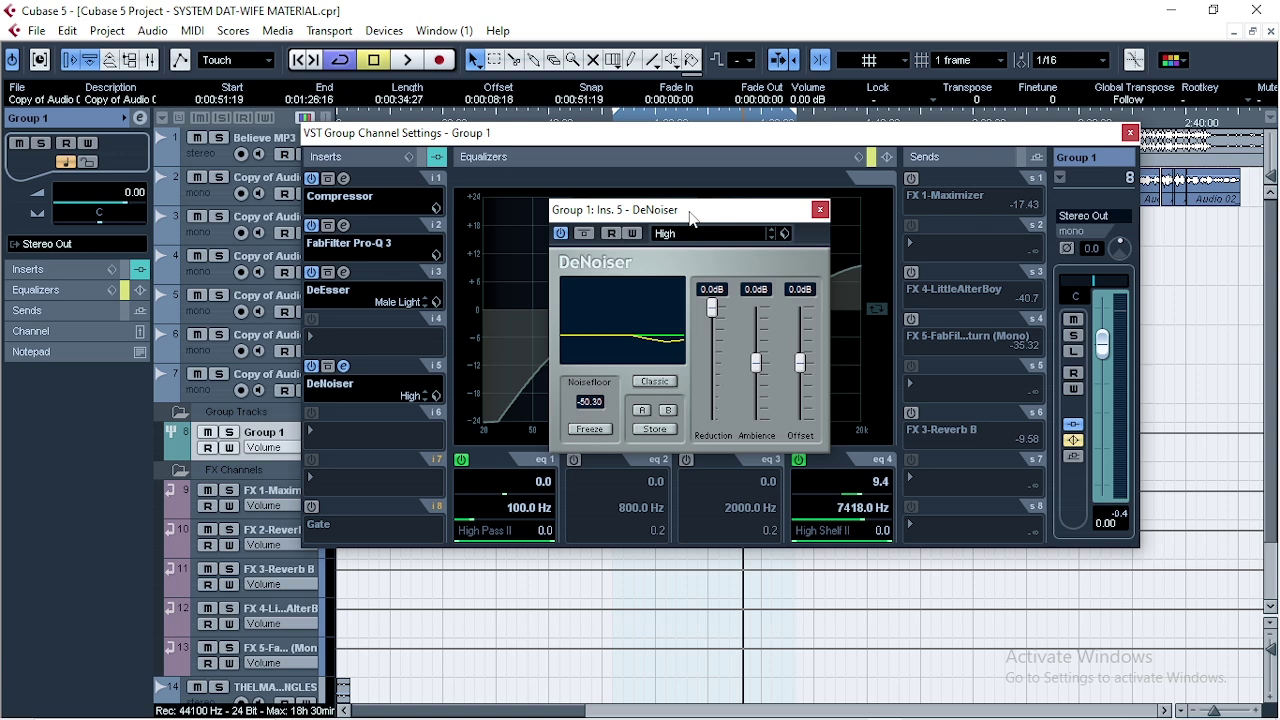
left_click(690, 238)
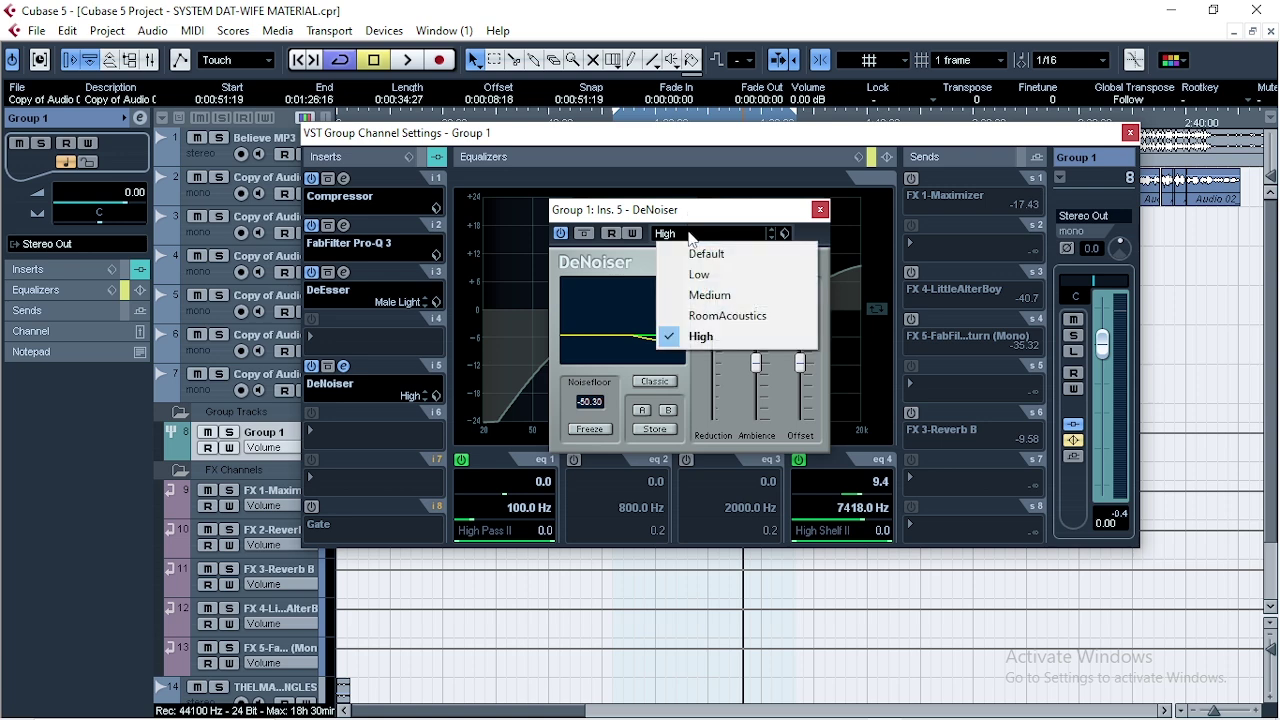
left_click(716, 340)
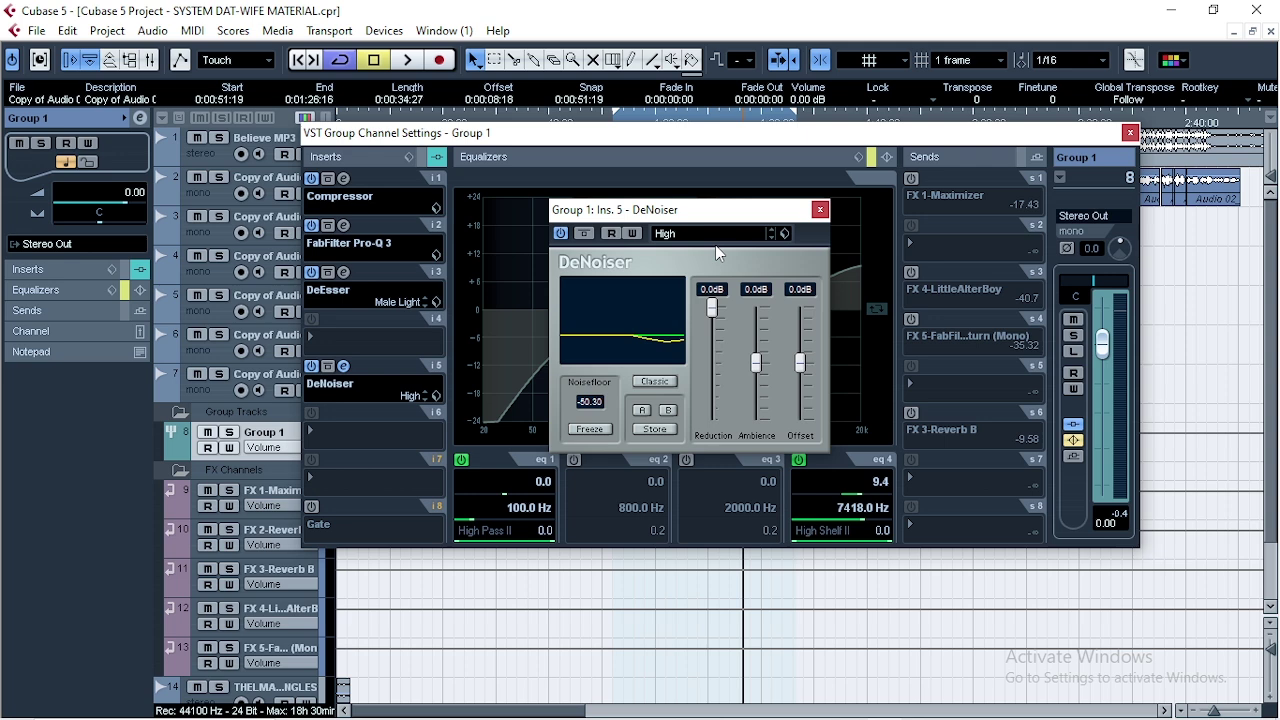
key("space")
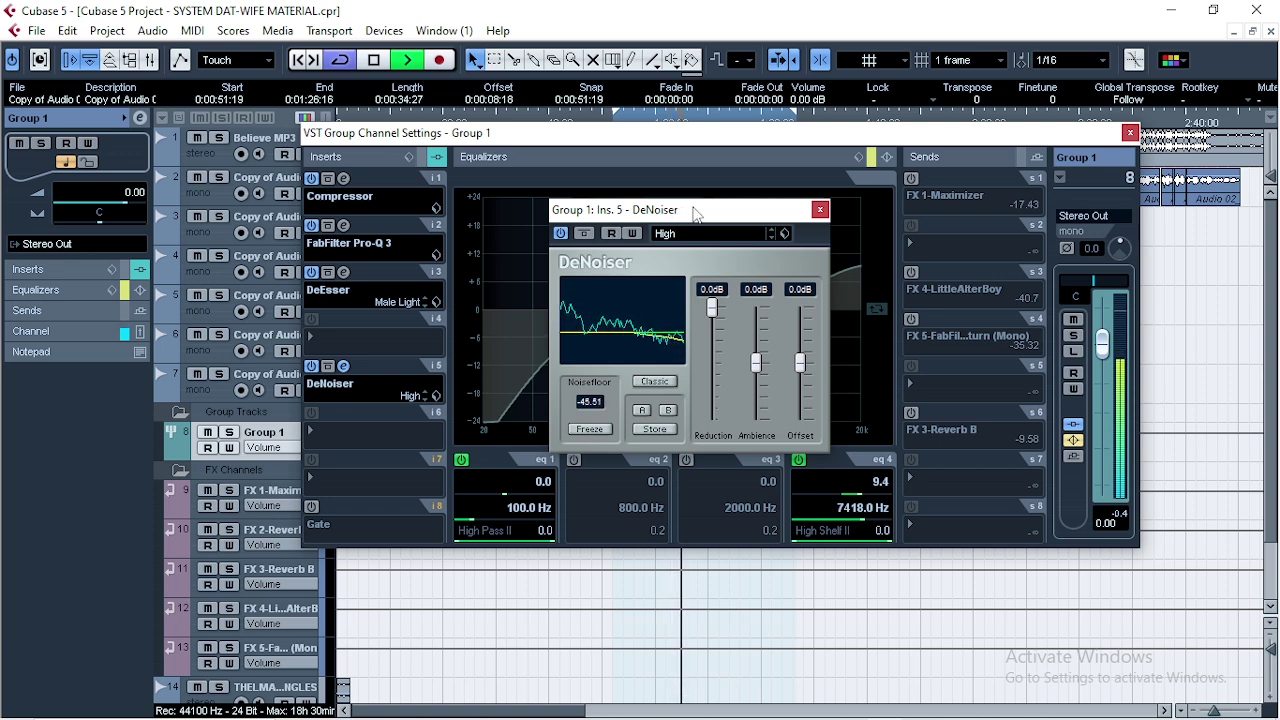
key("space")
Activate the slot 8 Gate (threshold -48.8, release 150) after browsing its presets, then close it
left_click(820, 209)
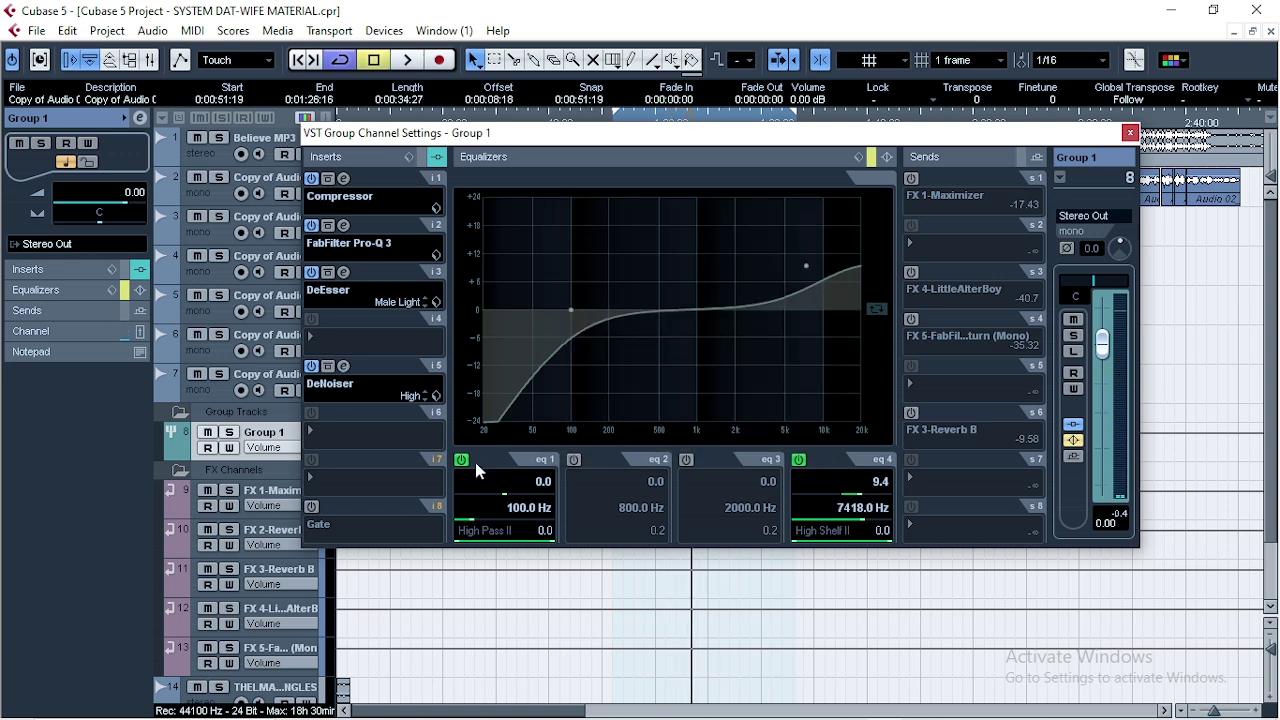
left_click(312, 507)
left_click(343, 507)
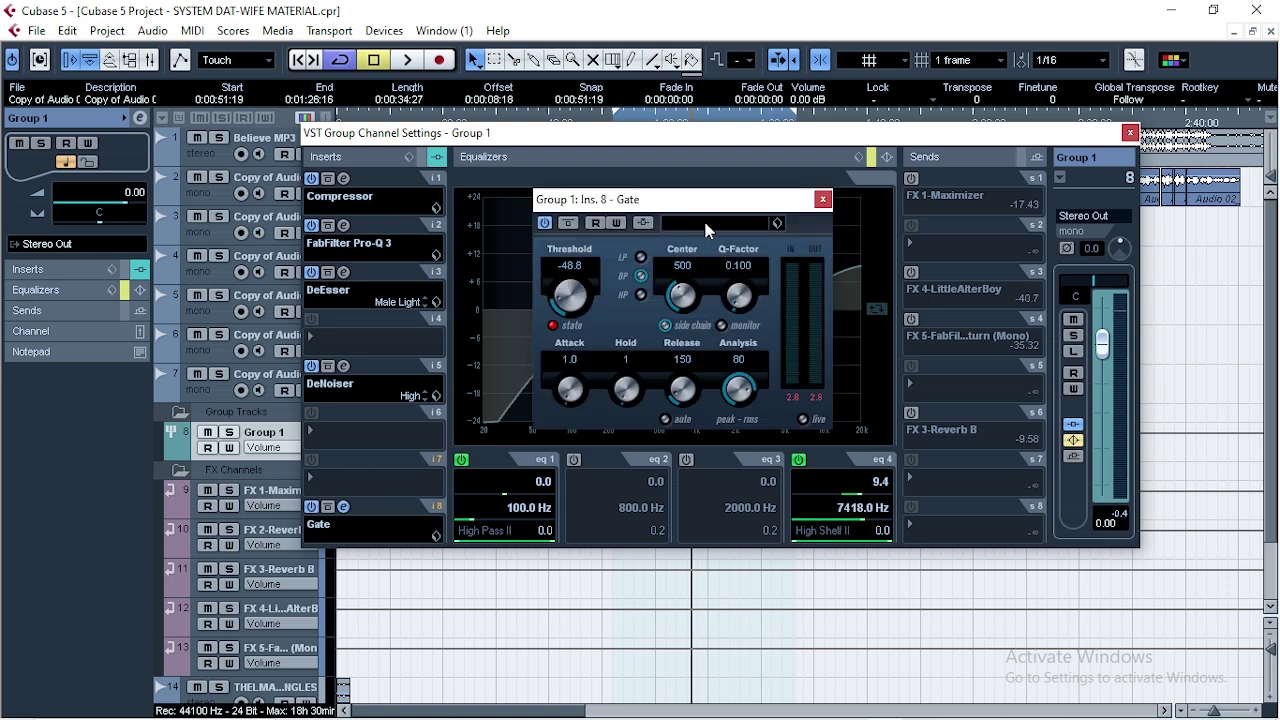
left_click_drag(697, 213, 710, 188)
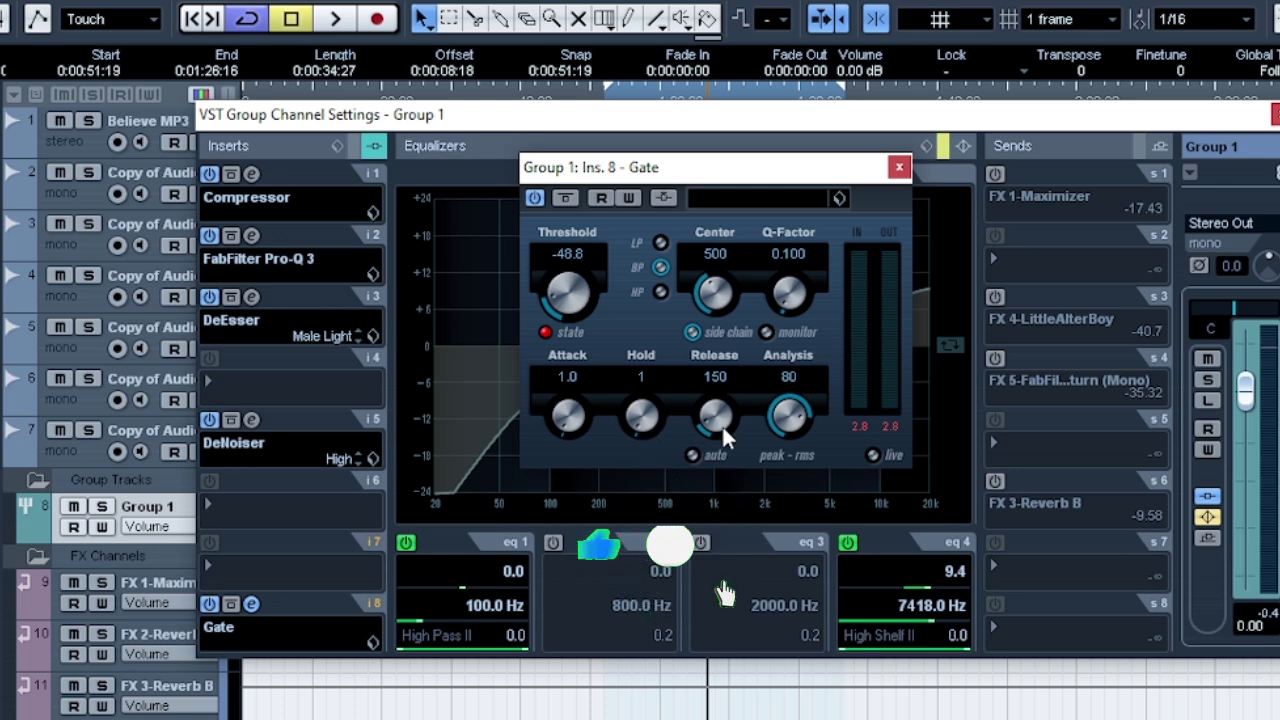
left_click(725, 198)
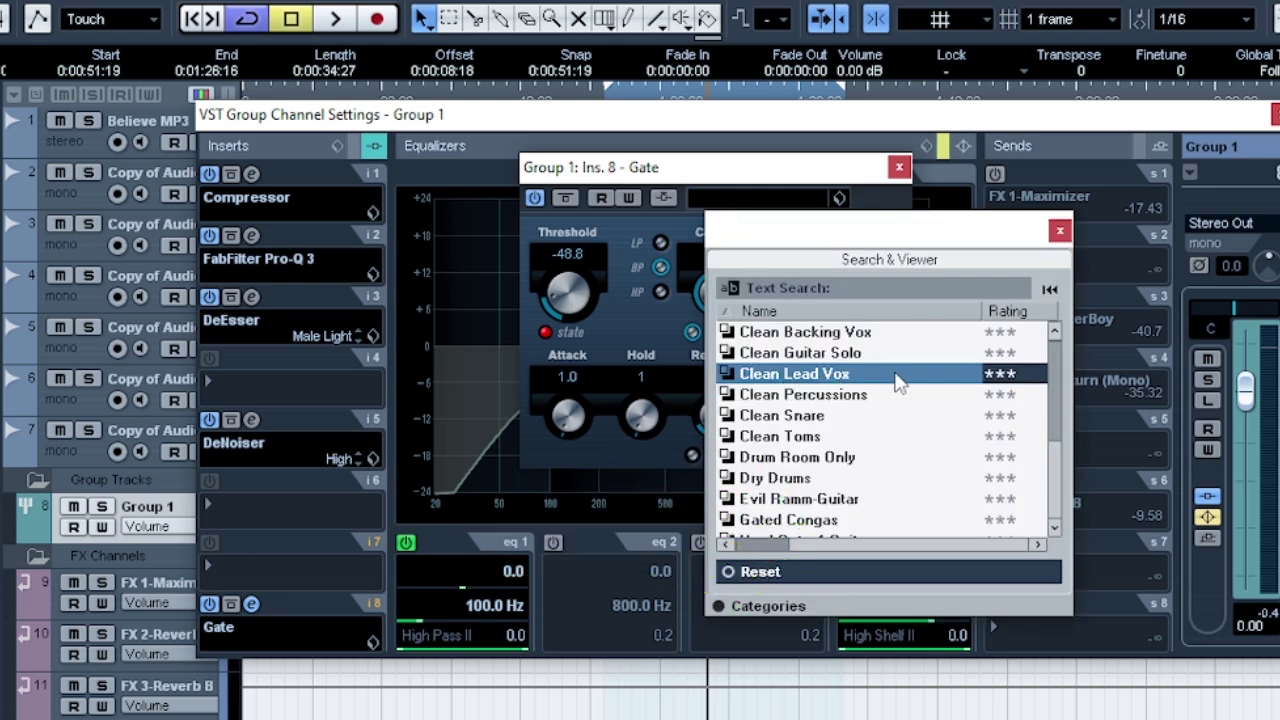
left_click(1059, 233)
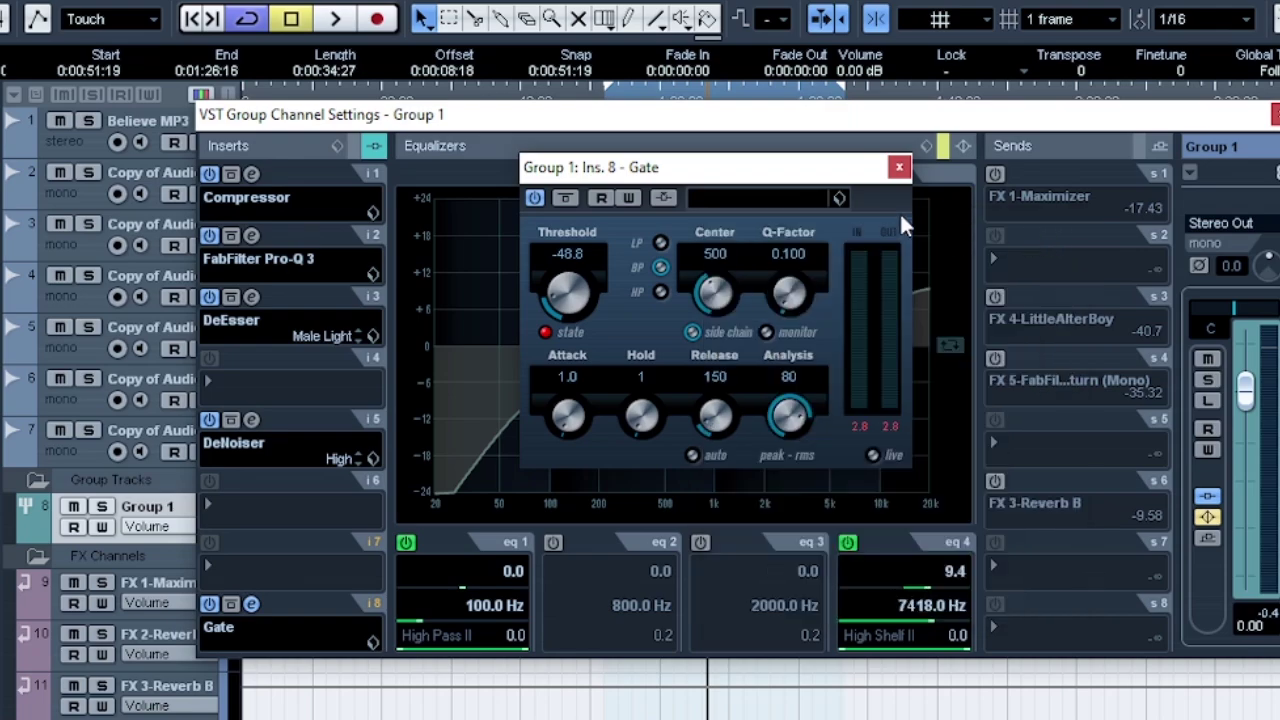
left_click(899, 168)
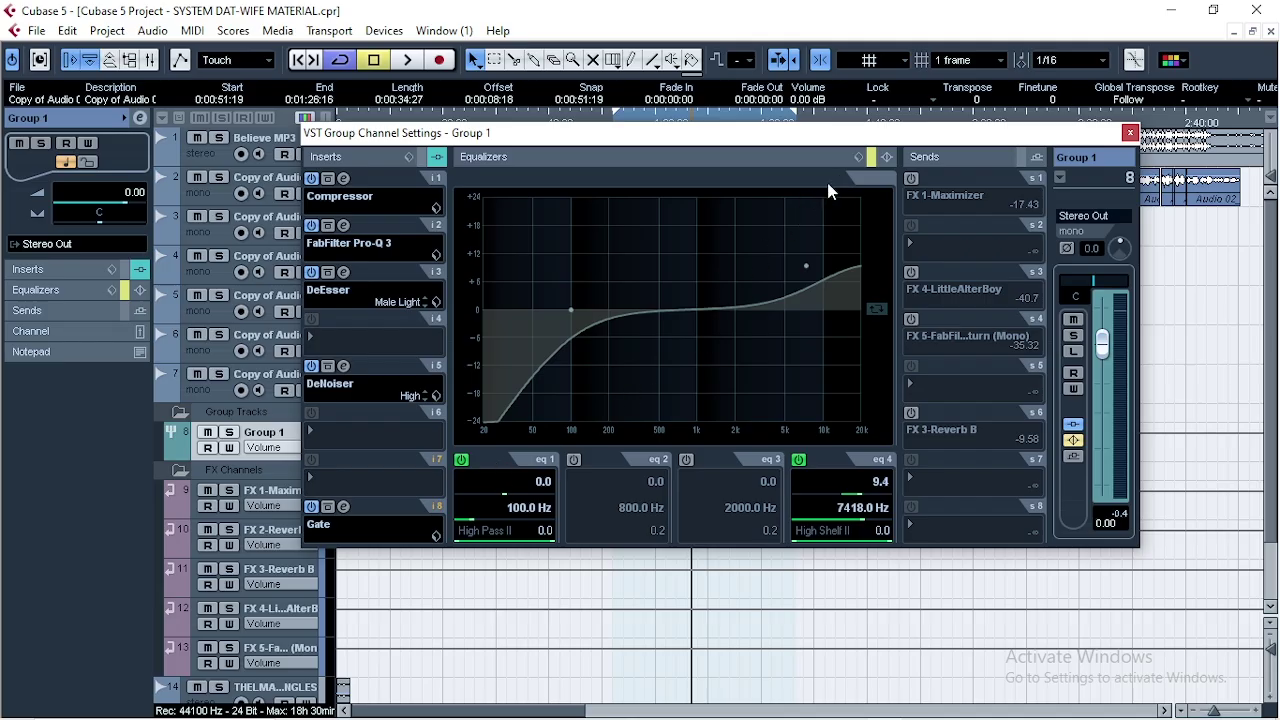
Re-enable Group 1's EQ and drop band 4's high shelf to 8.4 dB at 7944 Hz
left_click(877, 161)
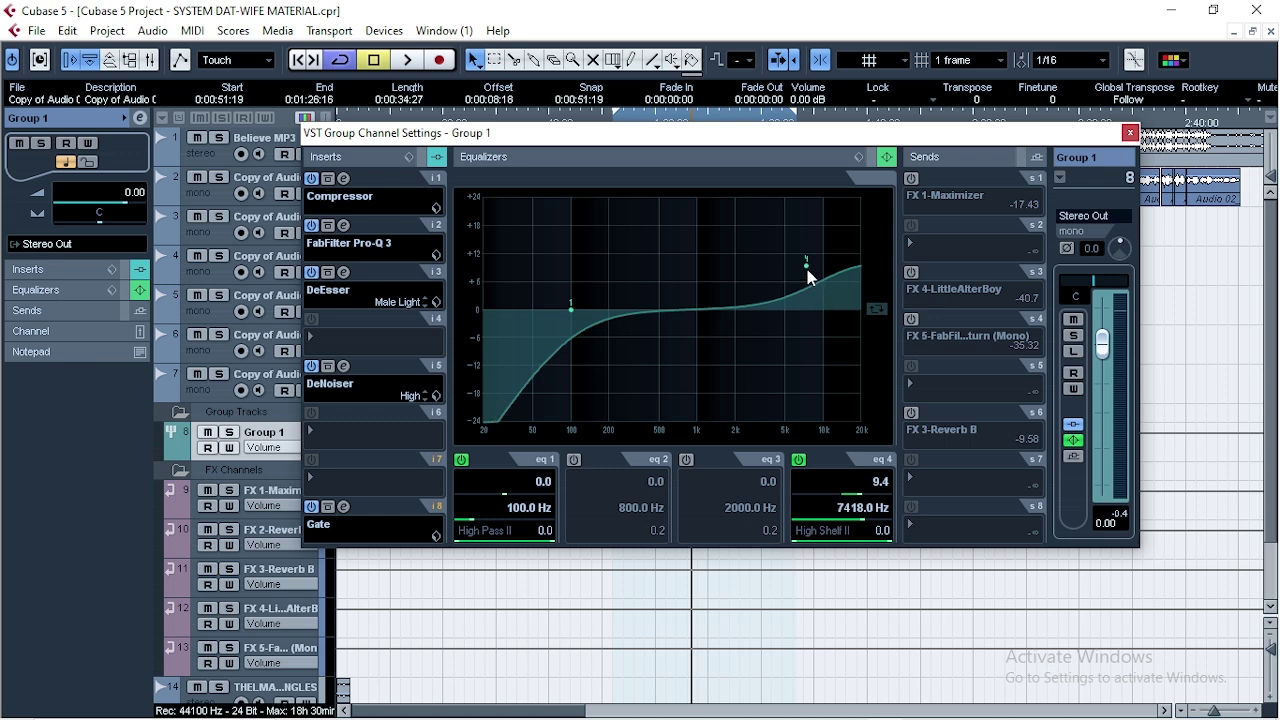
left_click_drag(807, 269, 810, 271)
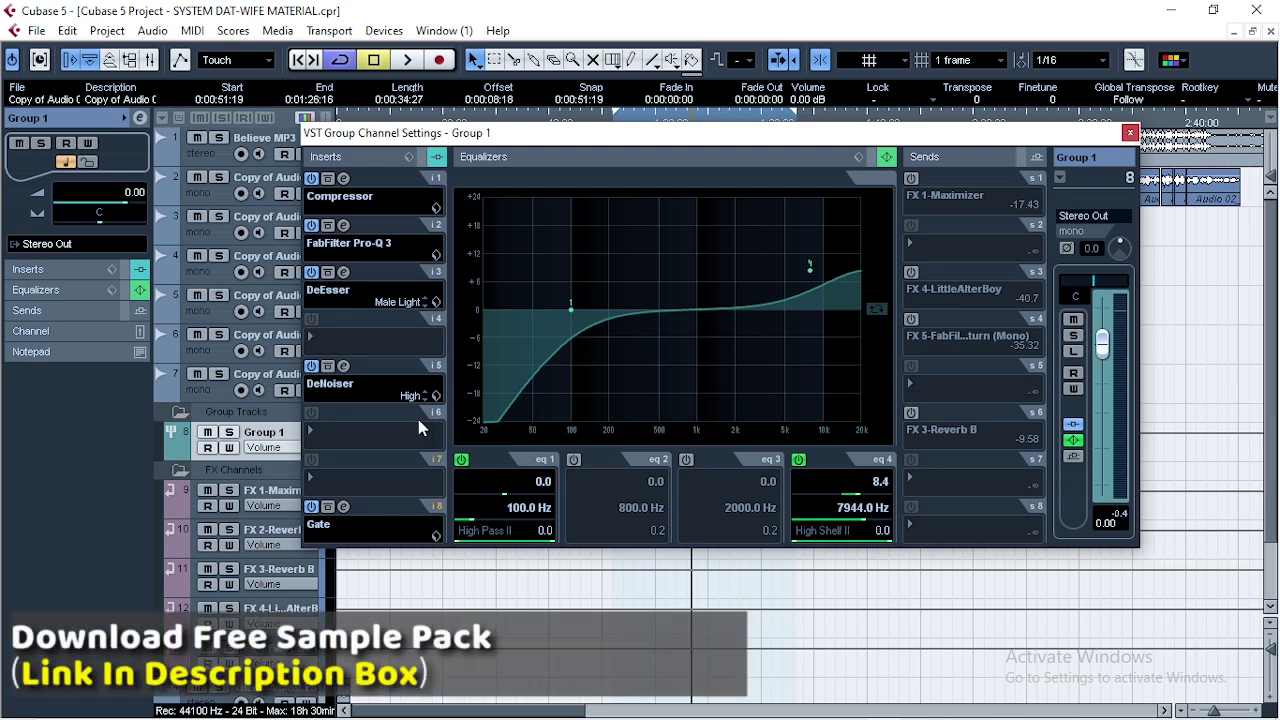
left_click_drag(684, 143, 709, 376)
Open the Auto-Tune 8.1 editor on Copy of Audio 02 (Db Minor, Soprano, speed 7) and play
left_click(293, 320)
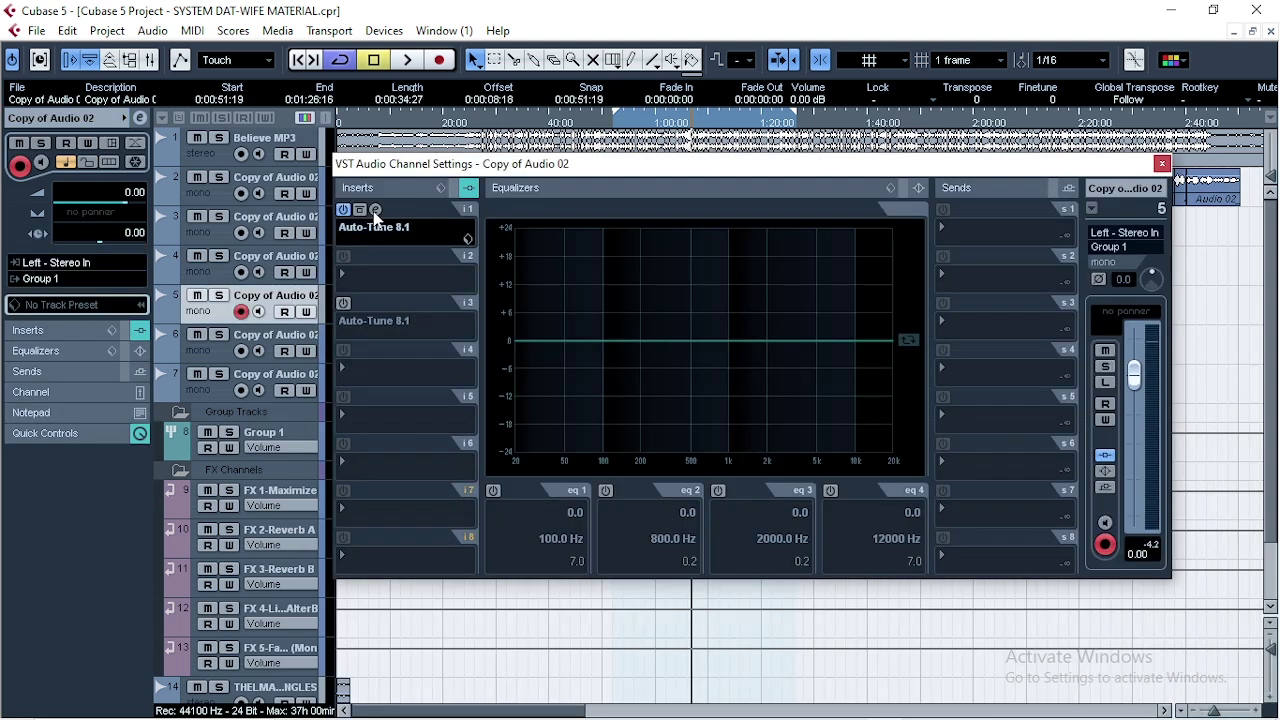
left_click(372, 215)
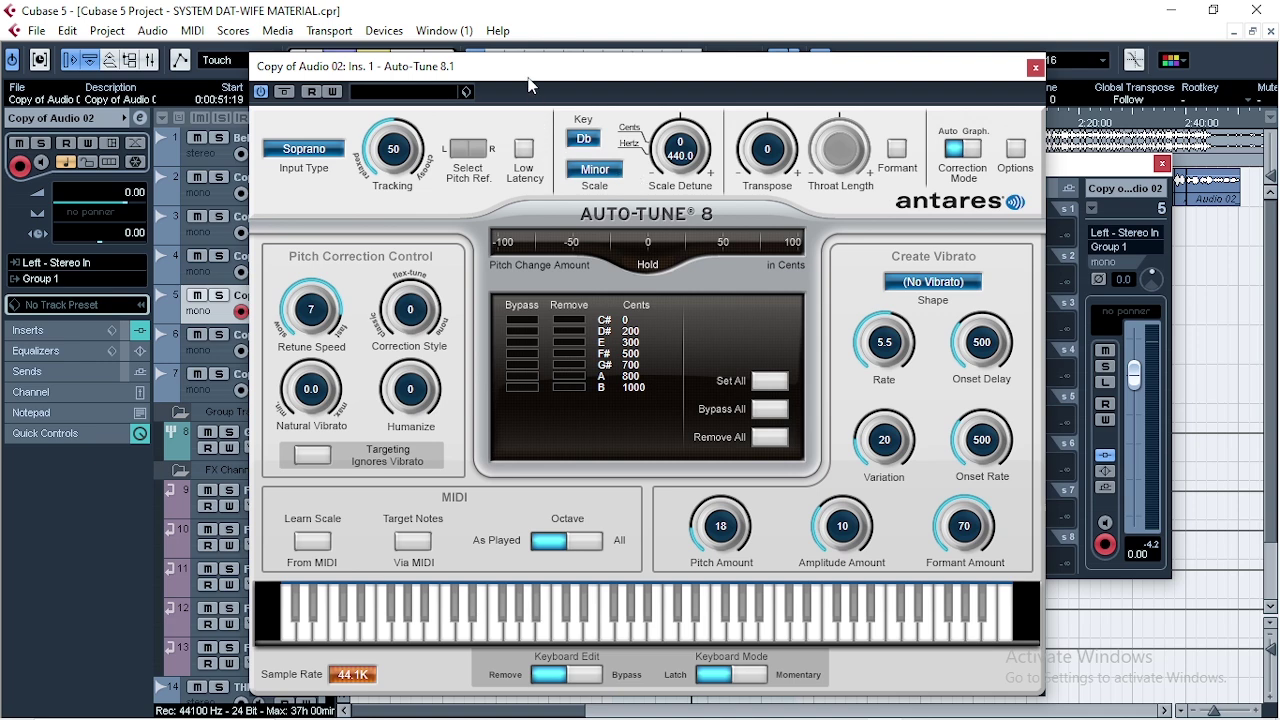
left_click_drag(527, 77, 630, 137)
key("space")
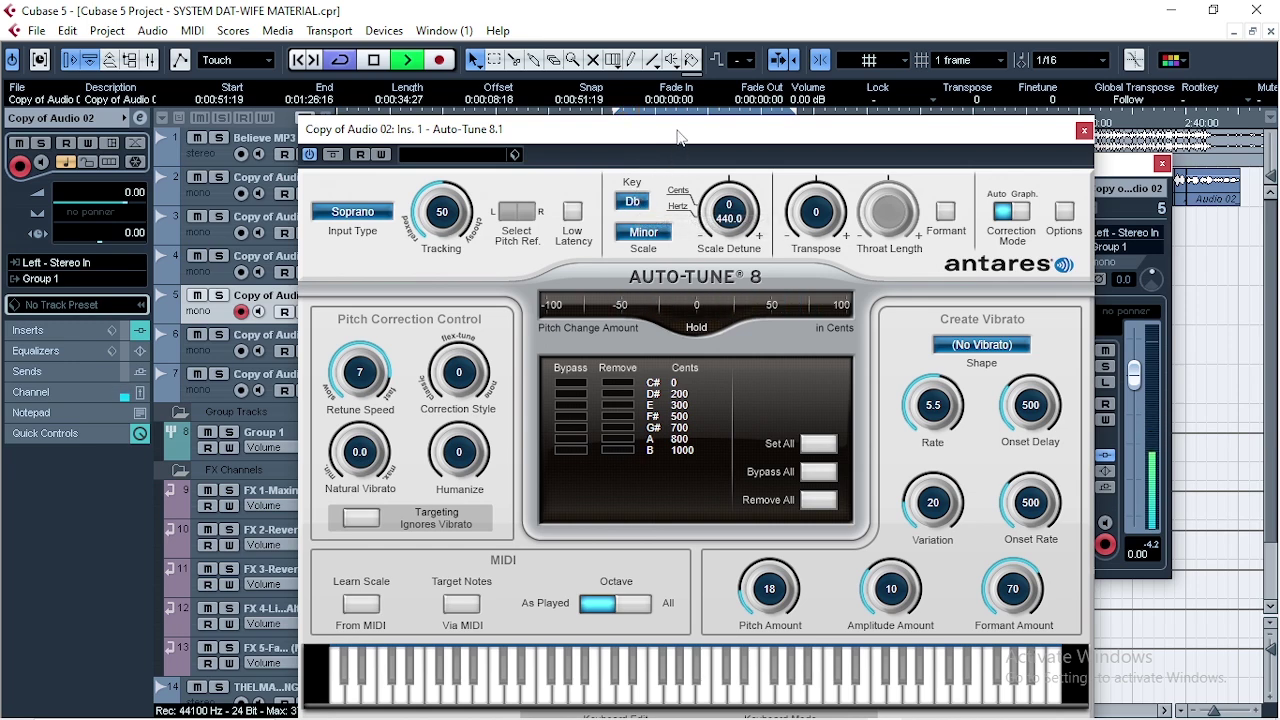
Change Auto-Tune's correction key to A after comparing with Db, so the scale reads A Minor
left_click_drag(680, 138, 679, 110)
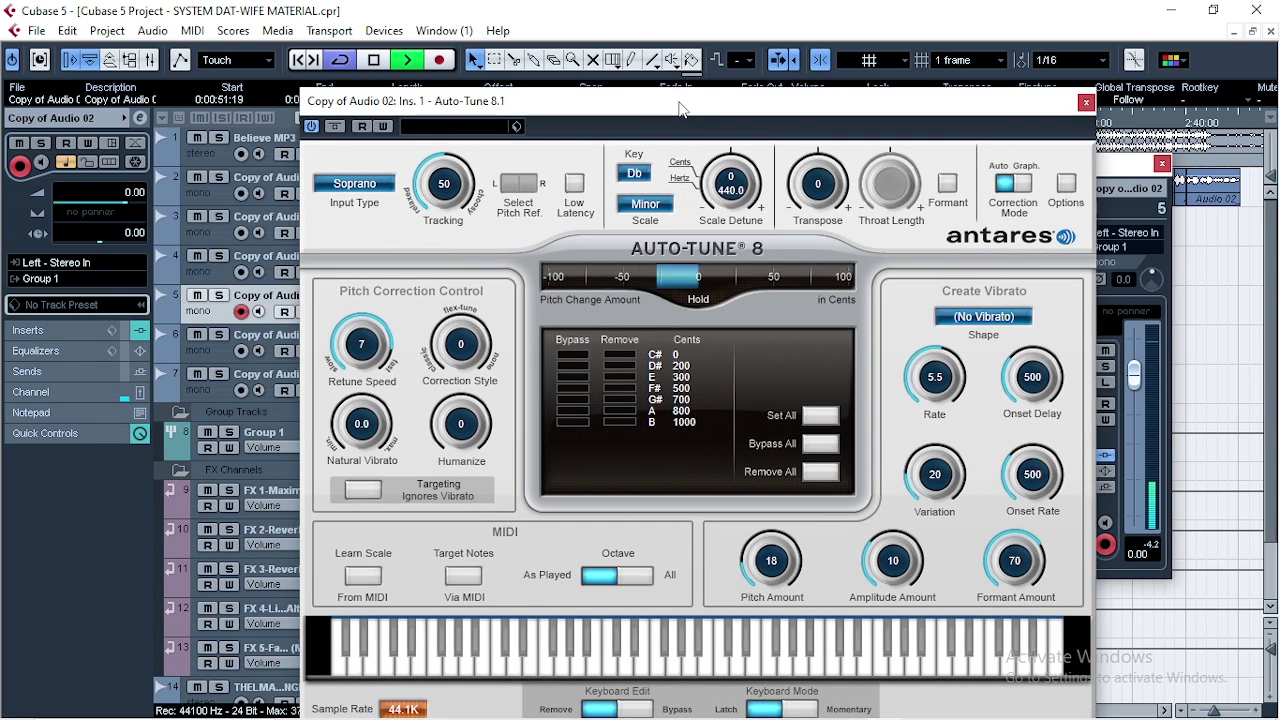
left_click(646, 180)
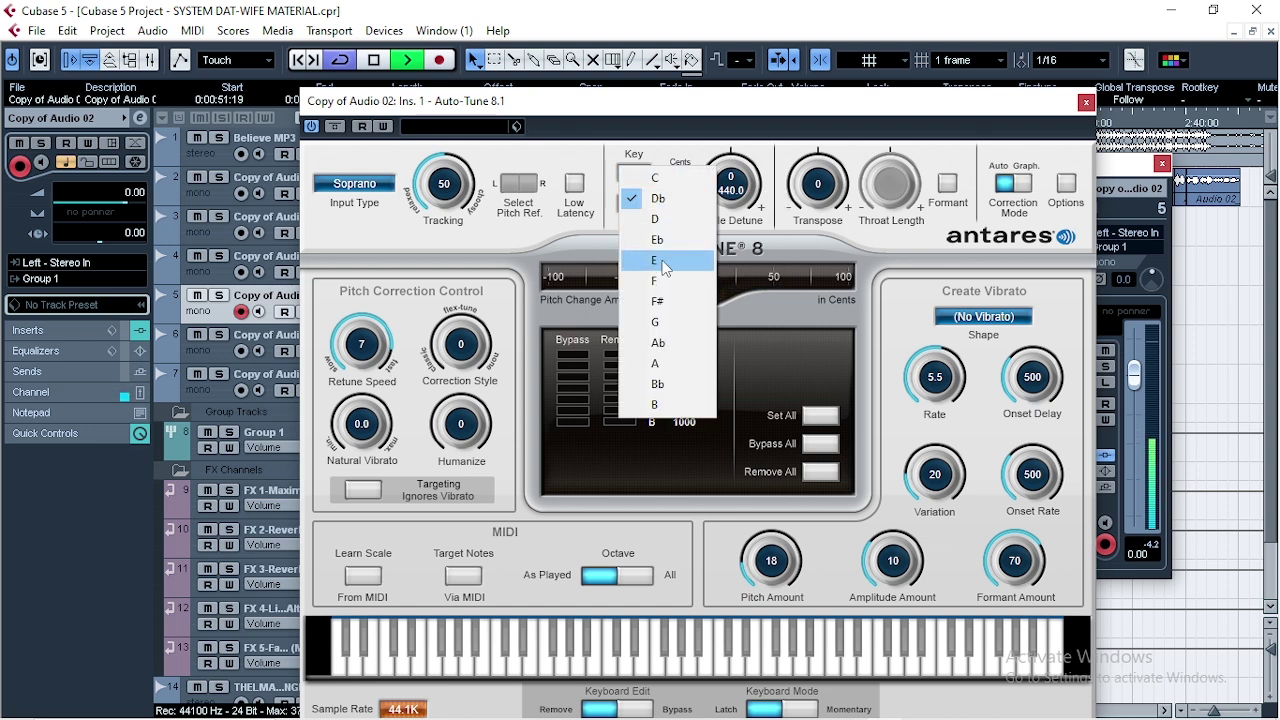
left_click(657, 362)
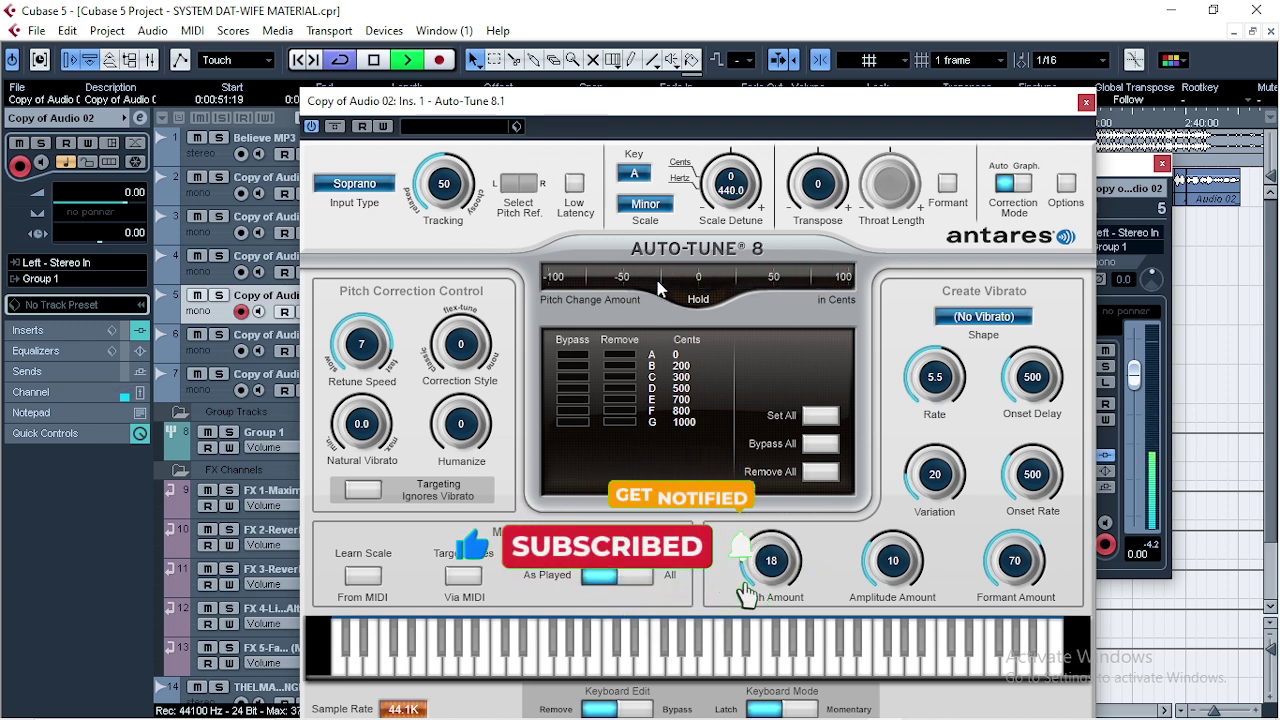
left_click(639, 181)
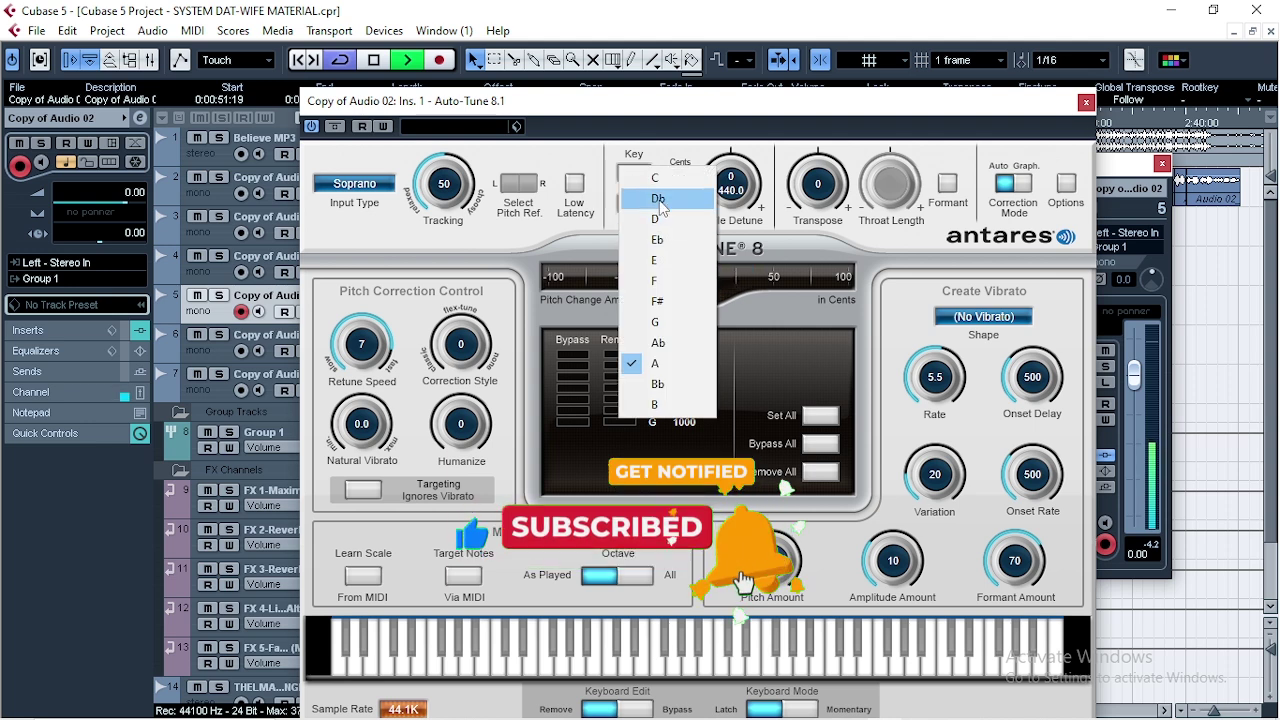
left_click(659, 201)
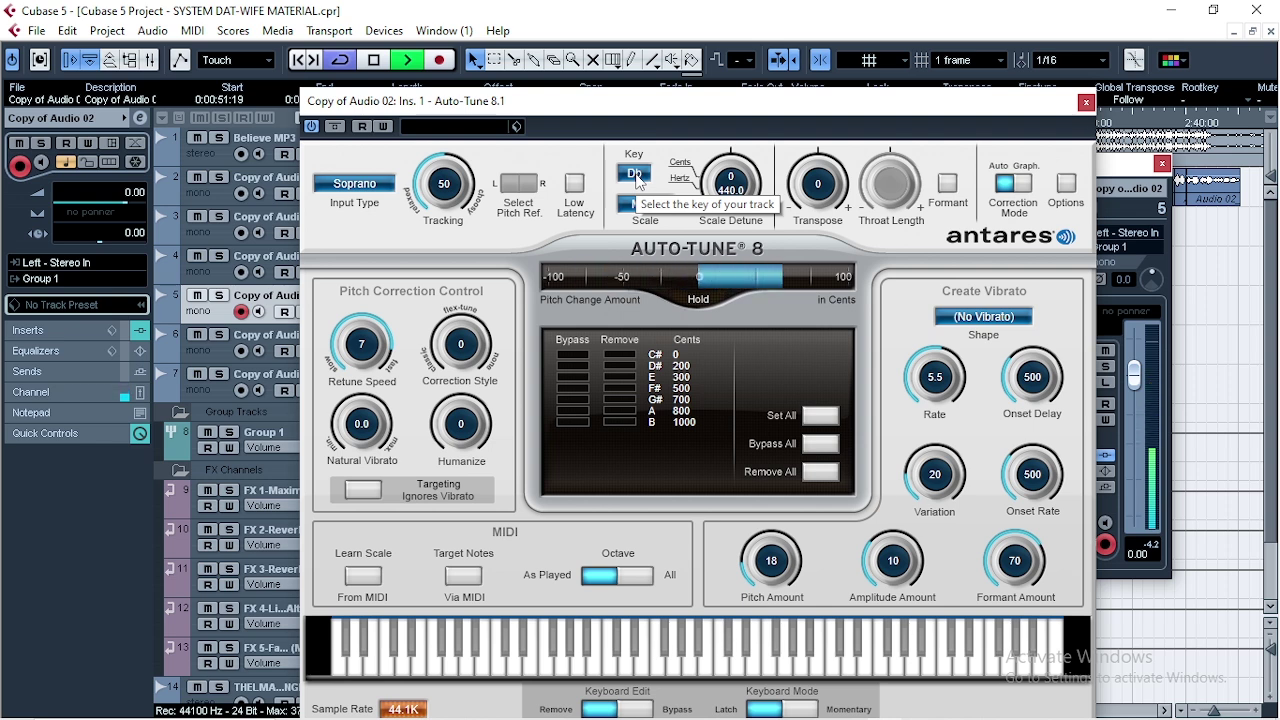
key("space")
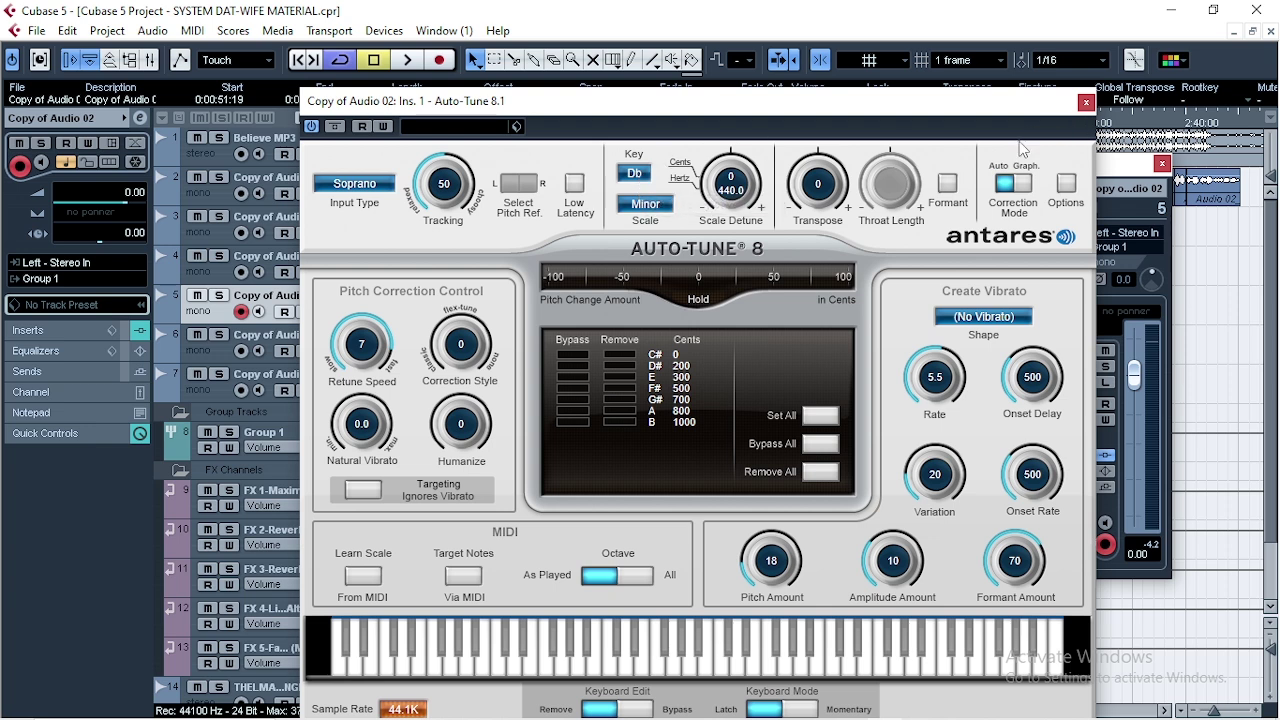
left_click(638, 178)
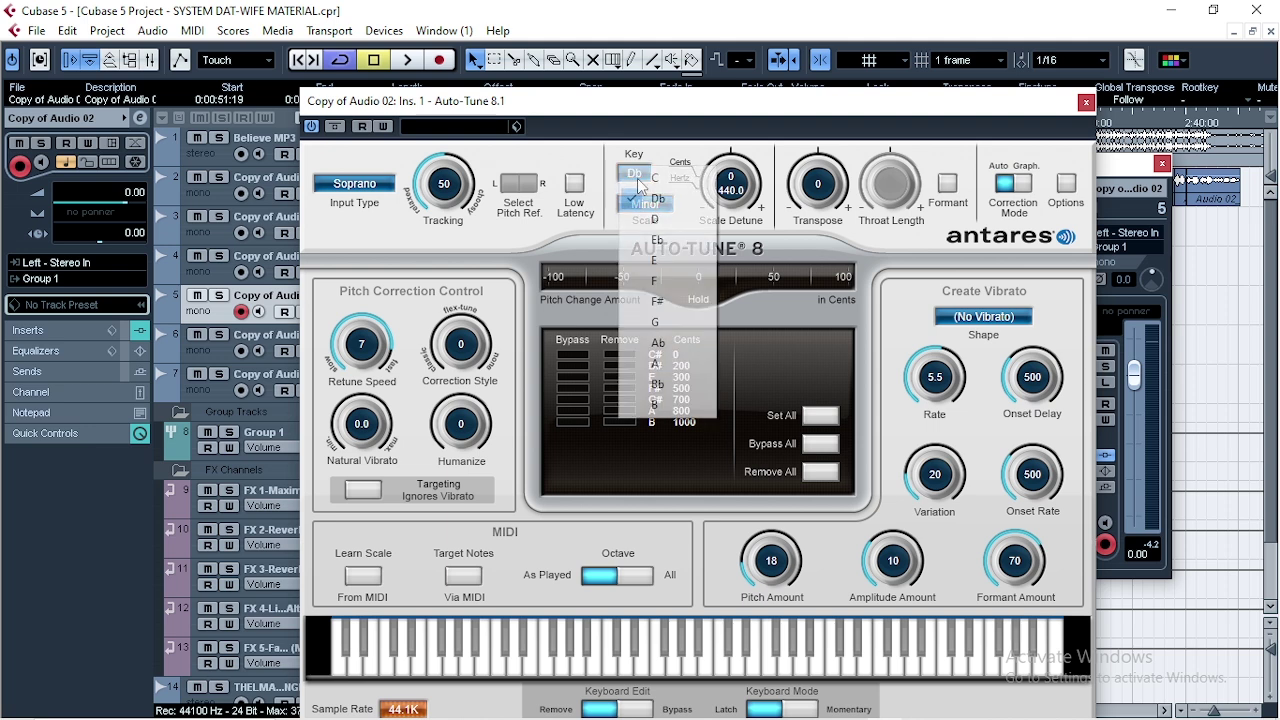
left_click(663, 366)
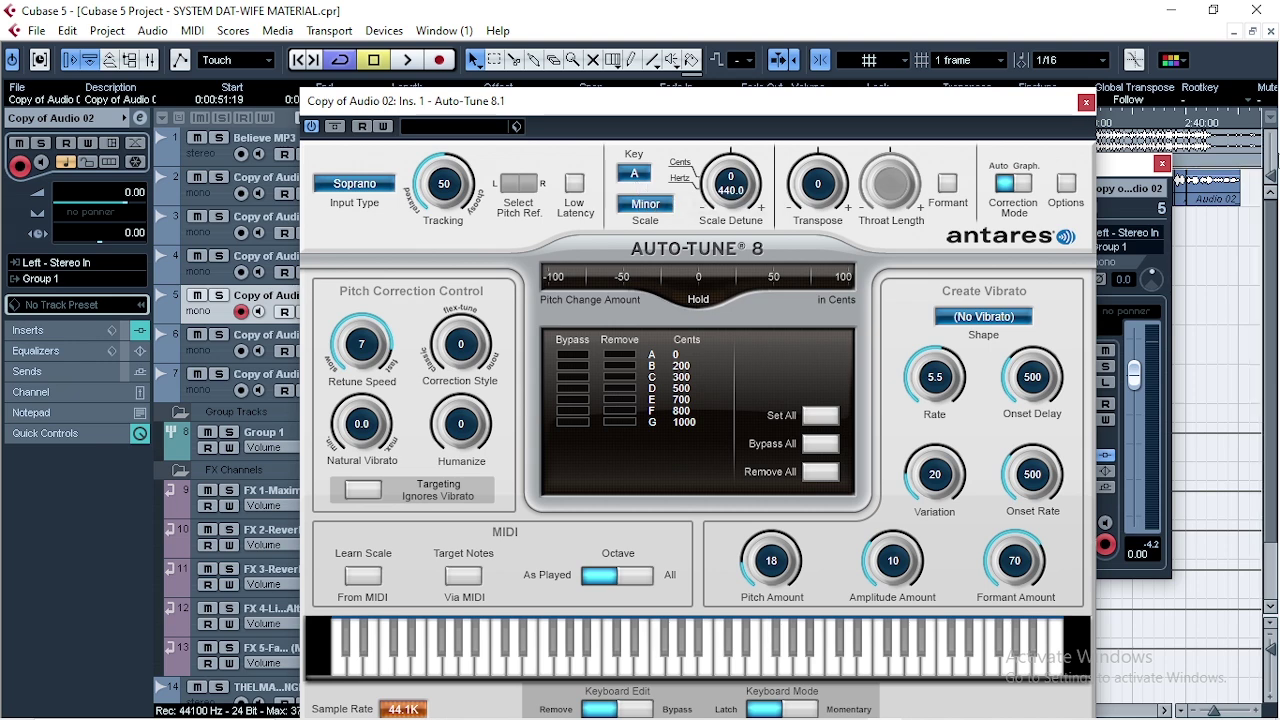
Close Auto-Tune and its channel settings, then review the Maximizer plugin on FX 1-Maximizer
left_click(1085, 102)
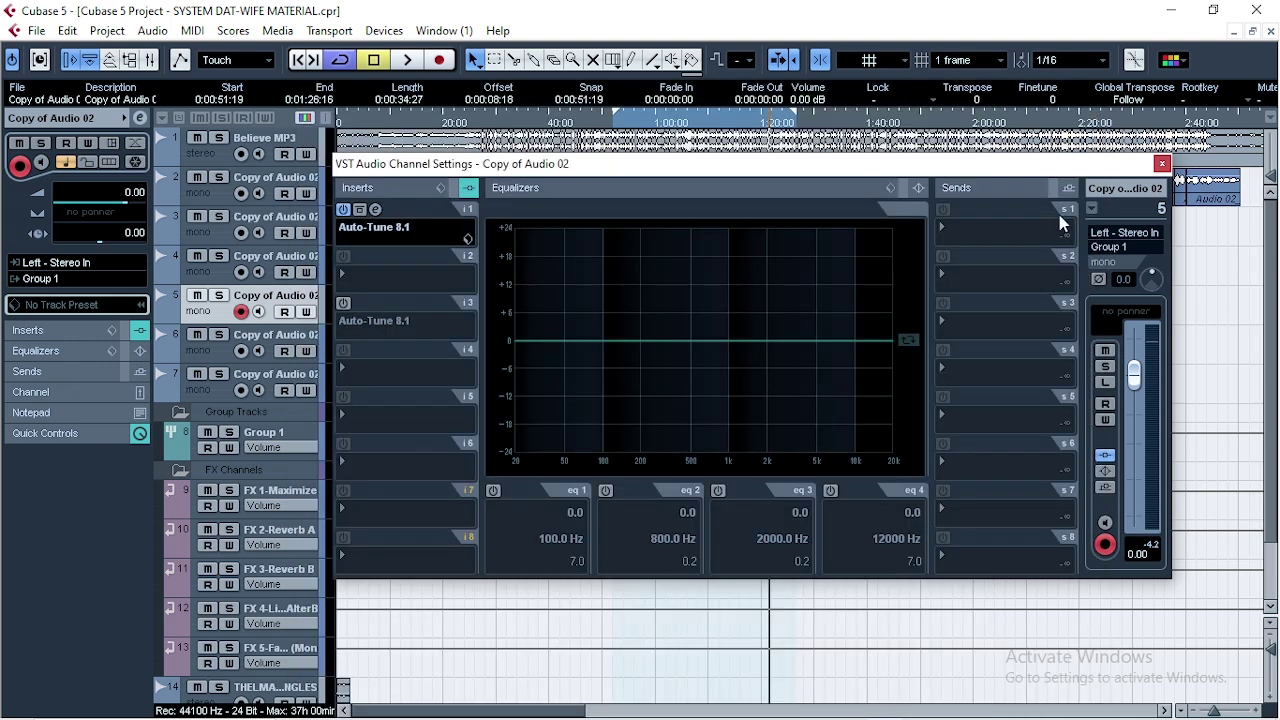
left_click(1163, 166)
left_click(297, 447)
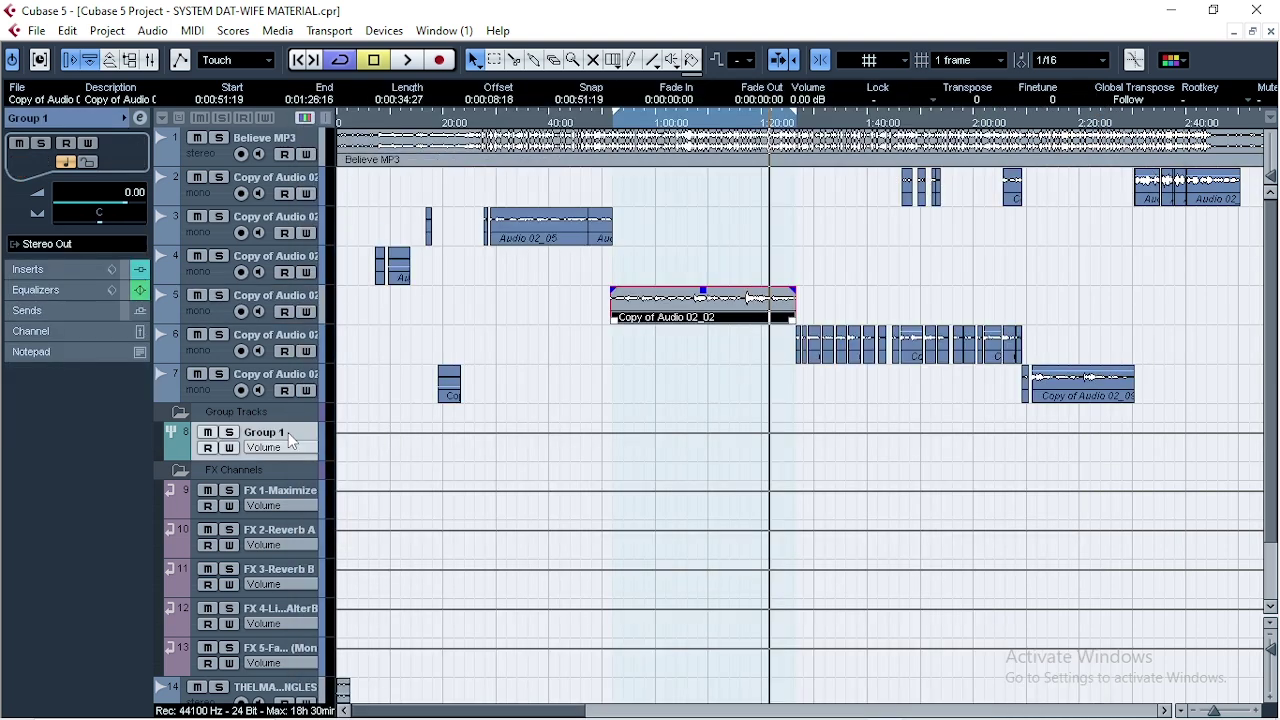
scroll(384, 535, "down", 2)
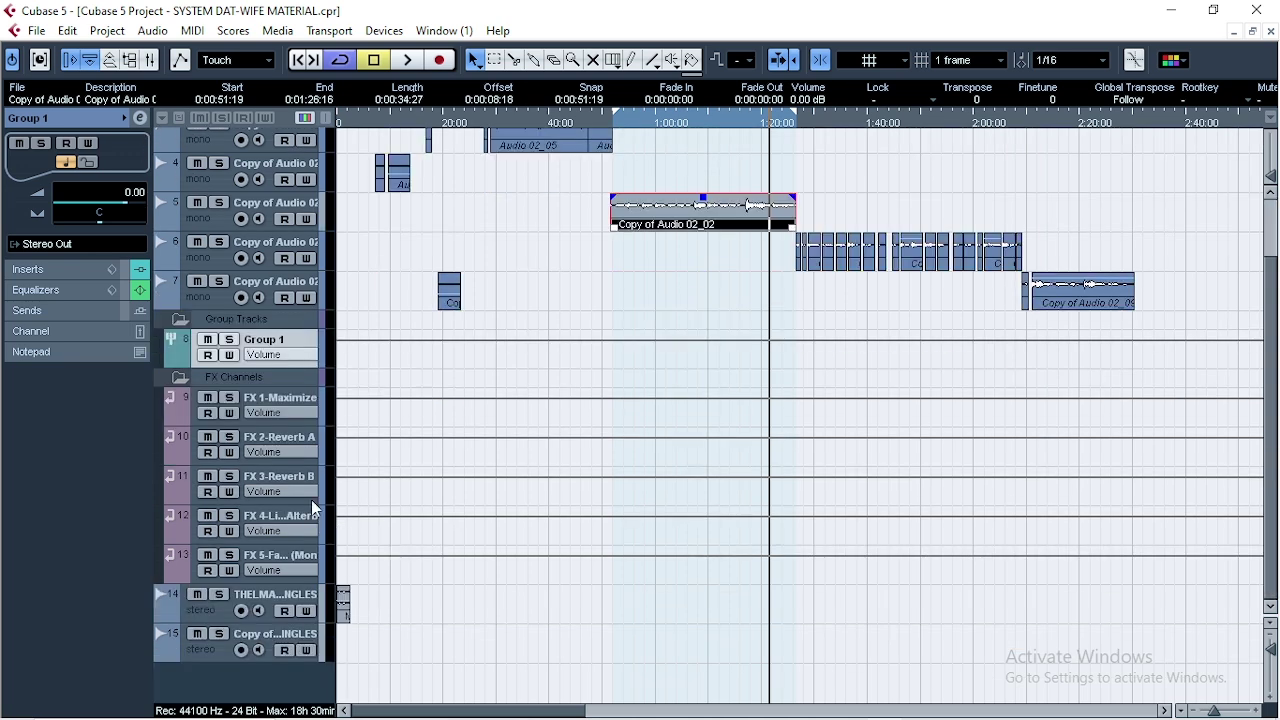
left_click(286, 400)
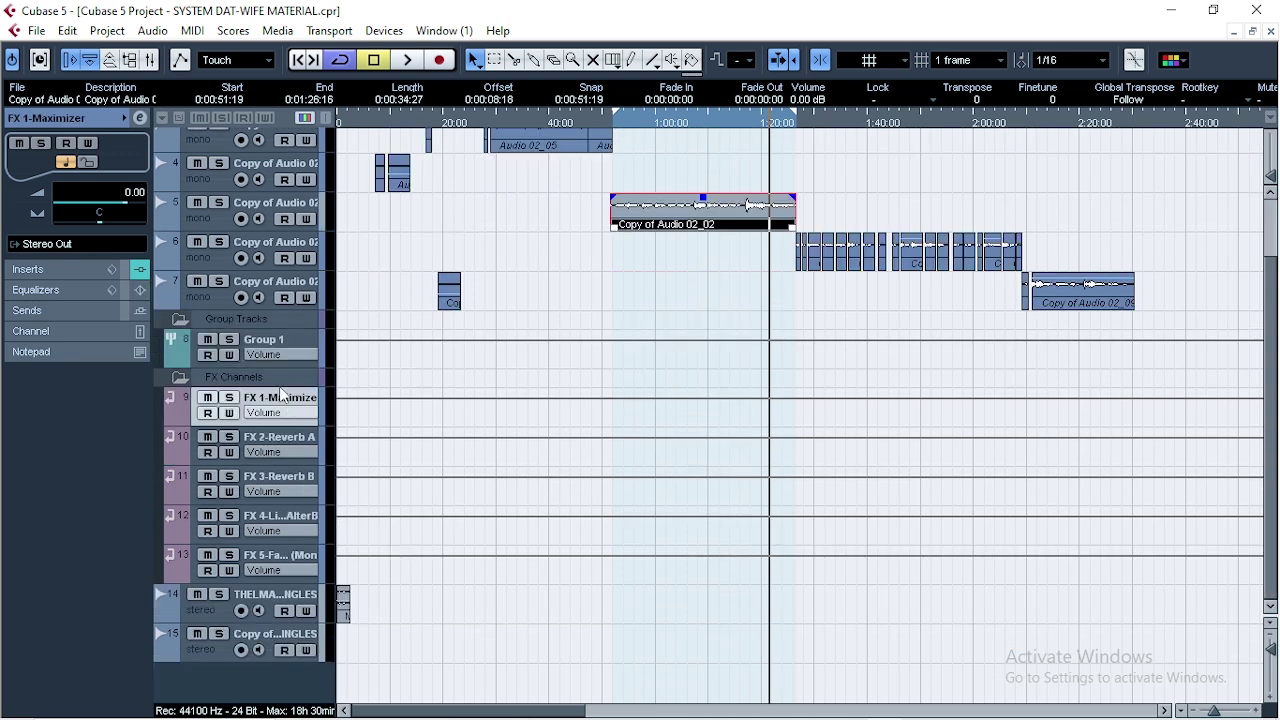
left_click(140, 118)
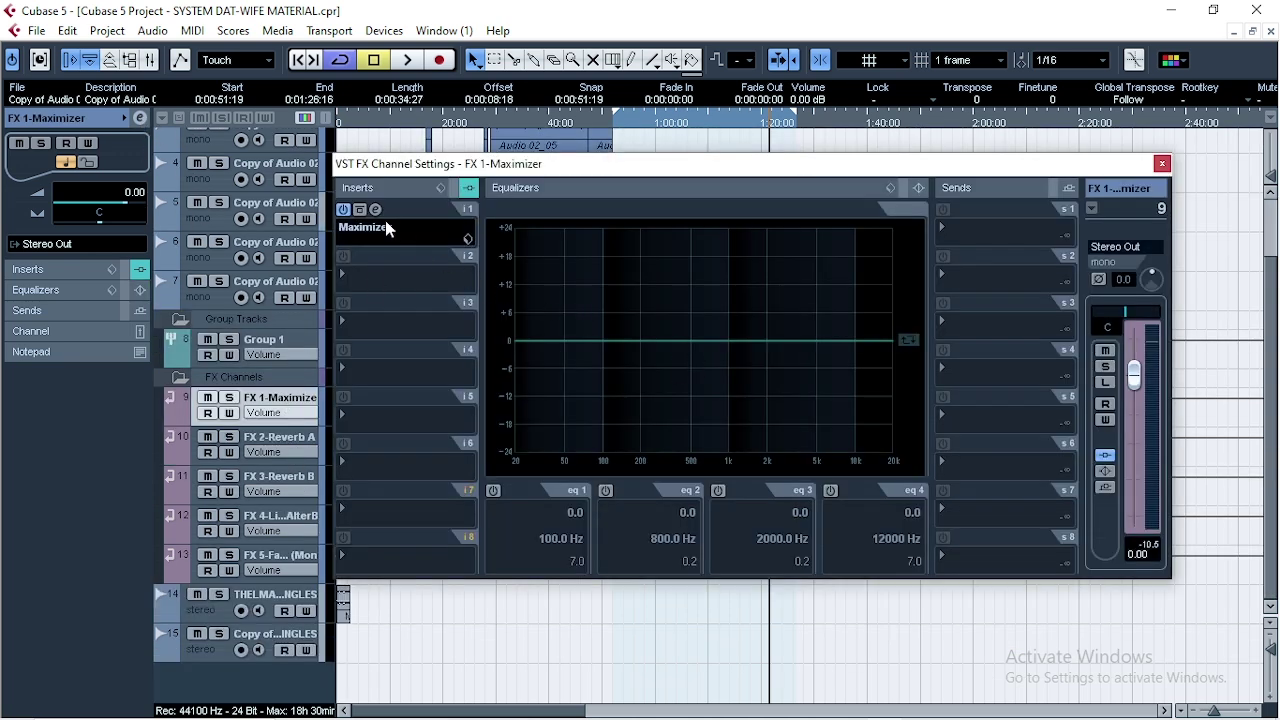
left_click(377, 211)
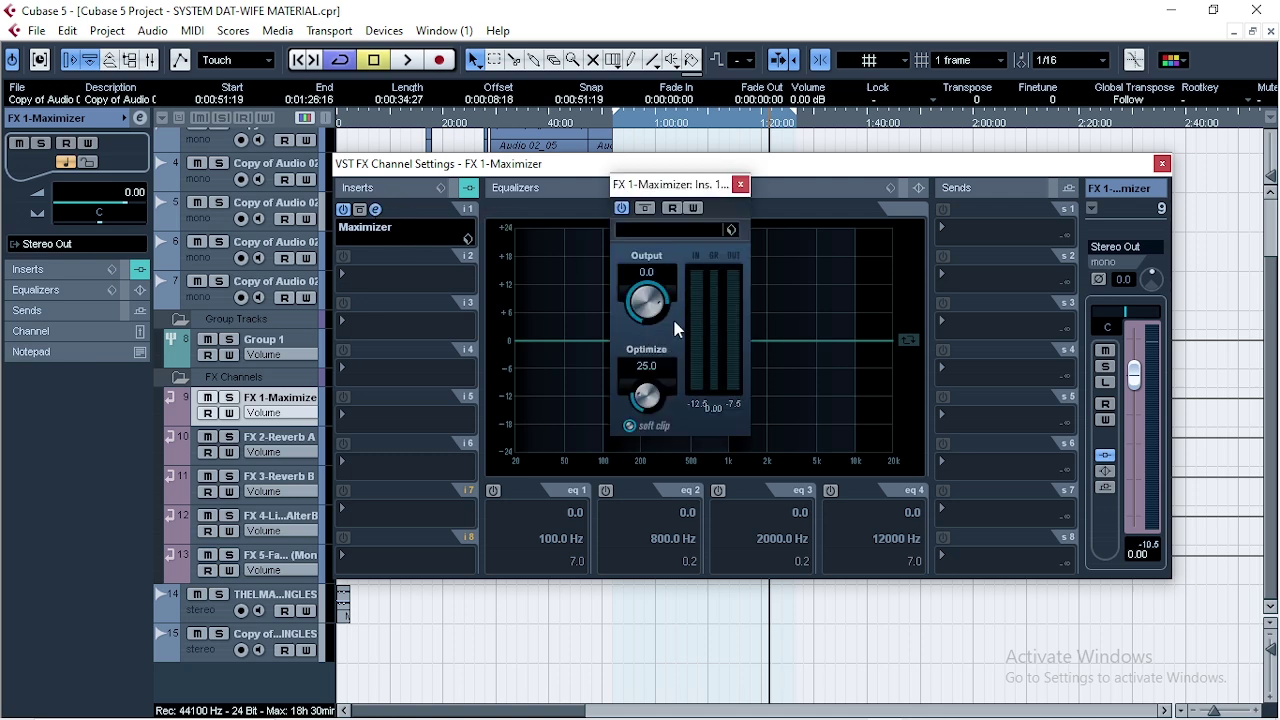
left_click(740, 184)
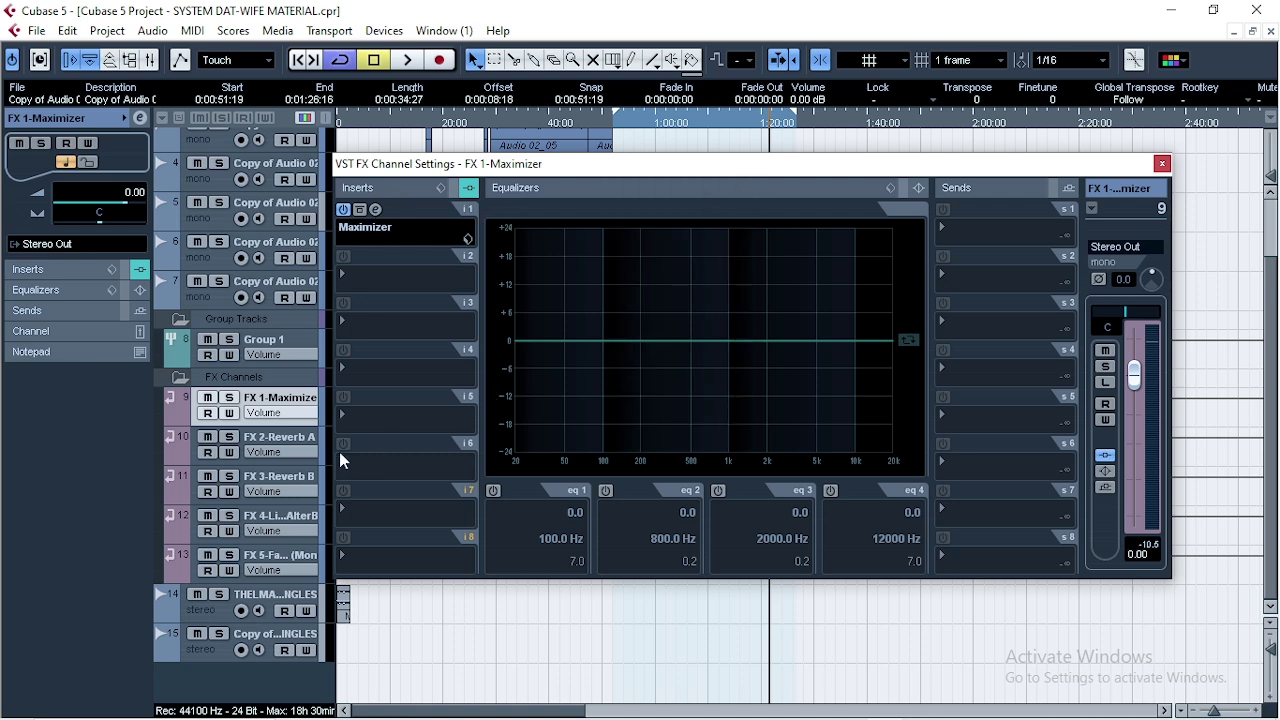
Review the reverb plugins on FX 2-Reverb A and FX 3-Reverb B, including Reverb B's presets
left_click(295, 445)
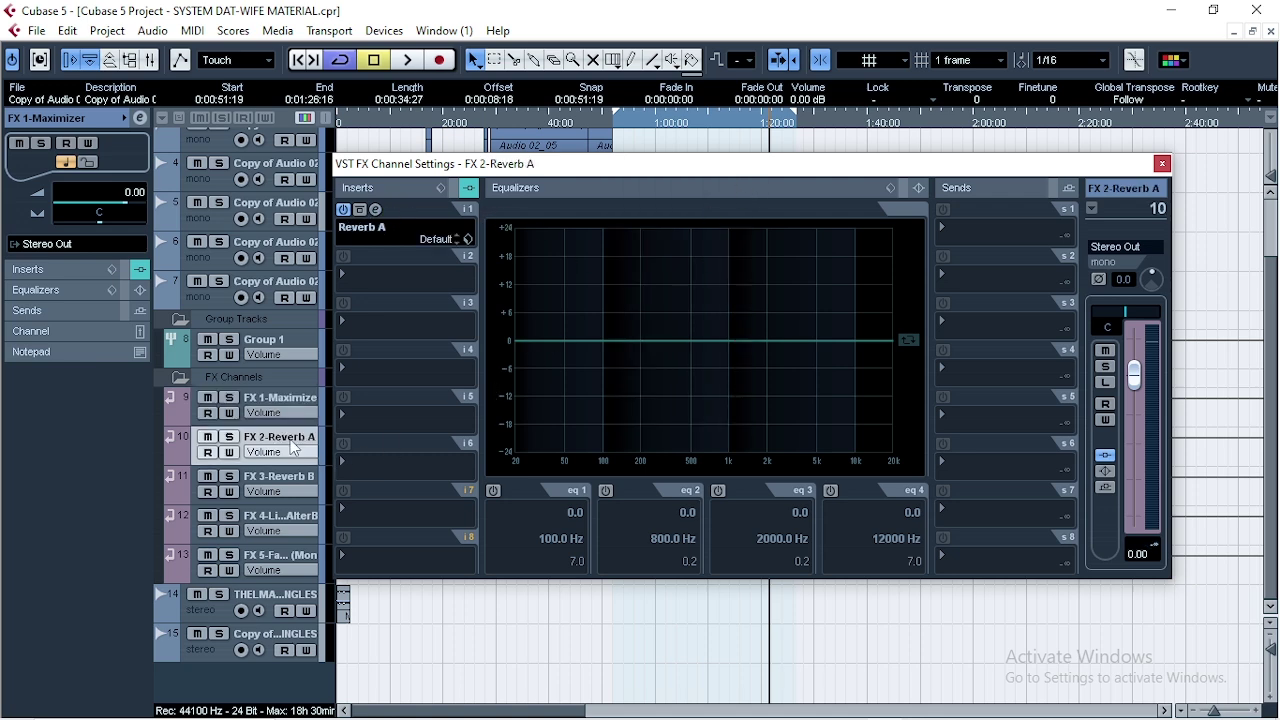
left_click(376, 210)
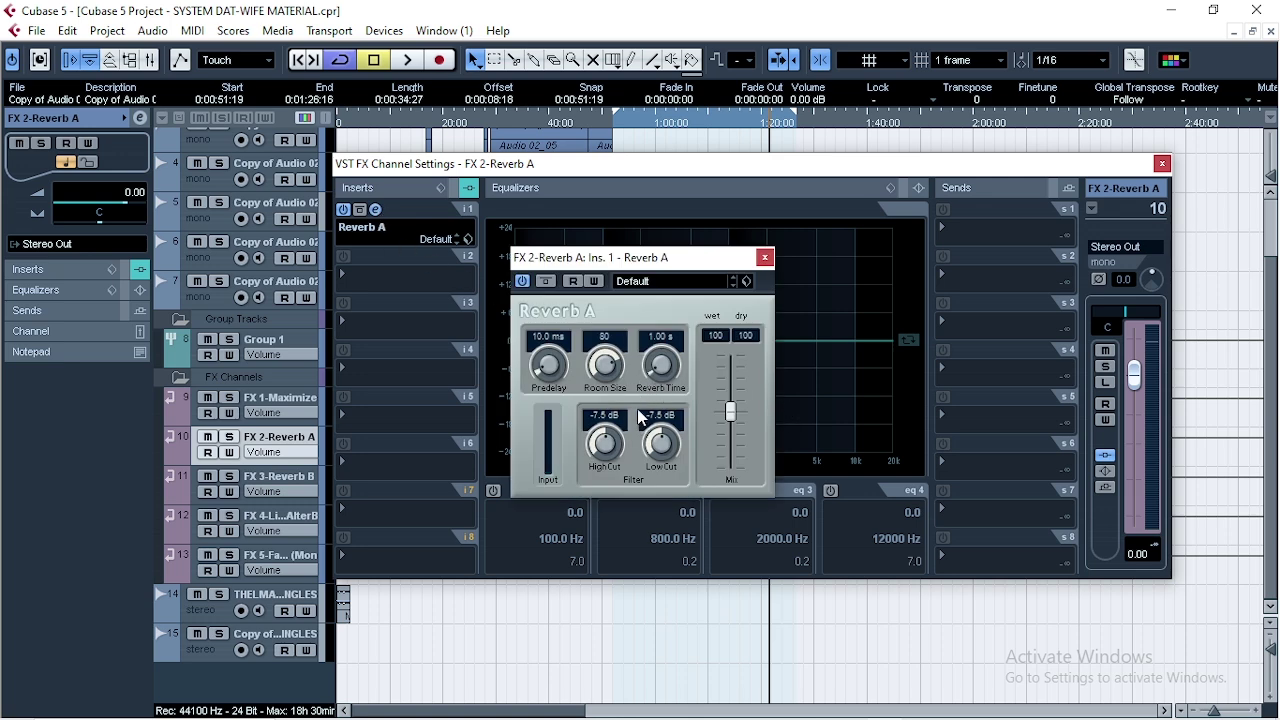
left_click(266, 486)
left_click(376, 210)
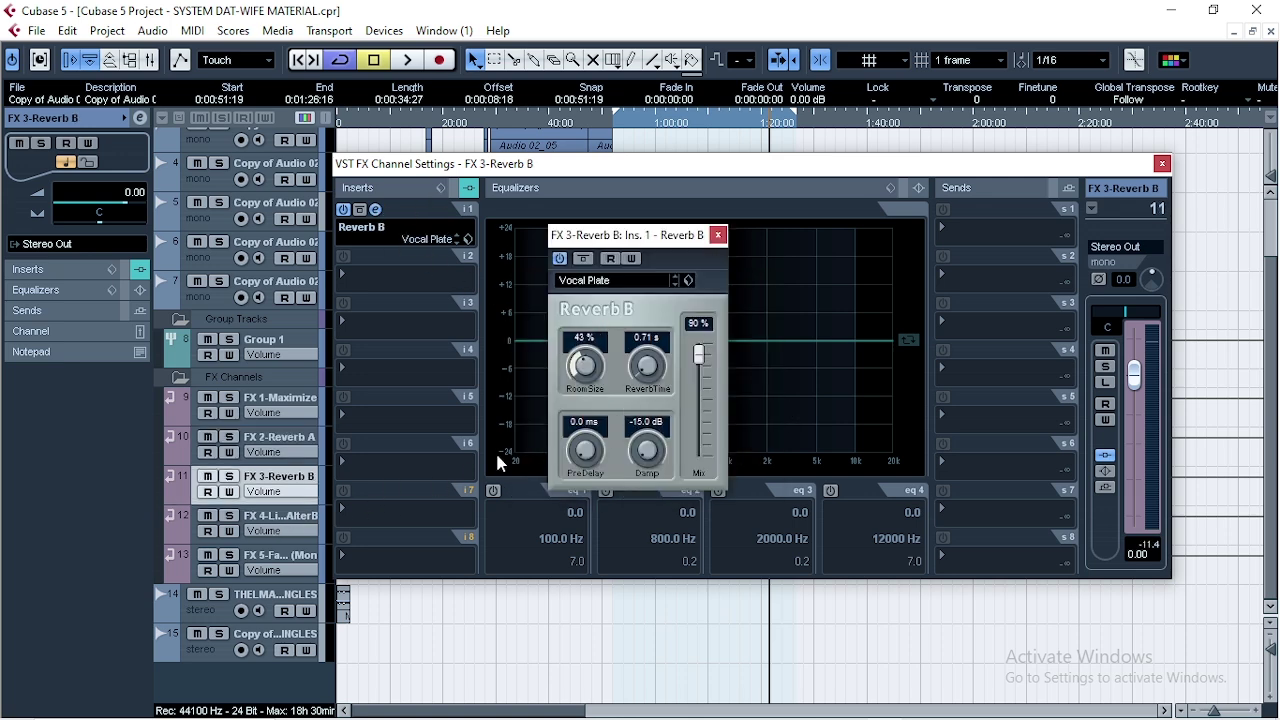
left_click(602, 280)
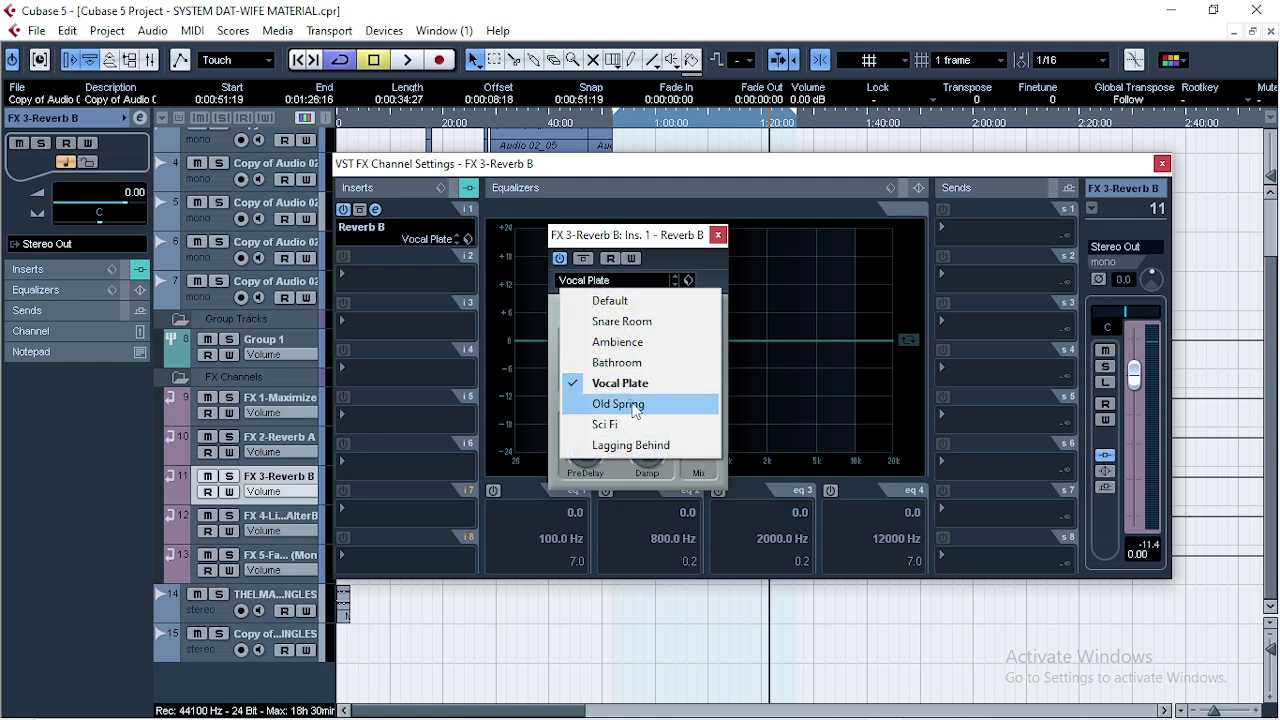
left_click(718, 235)
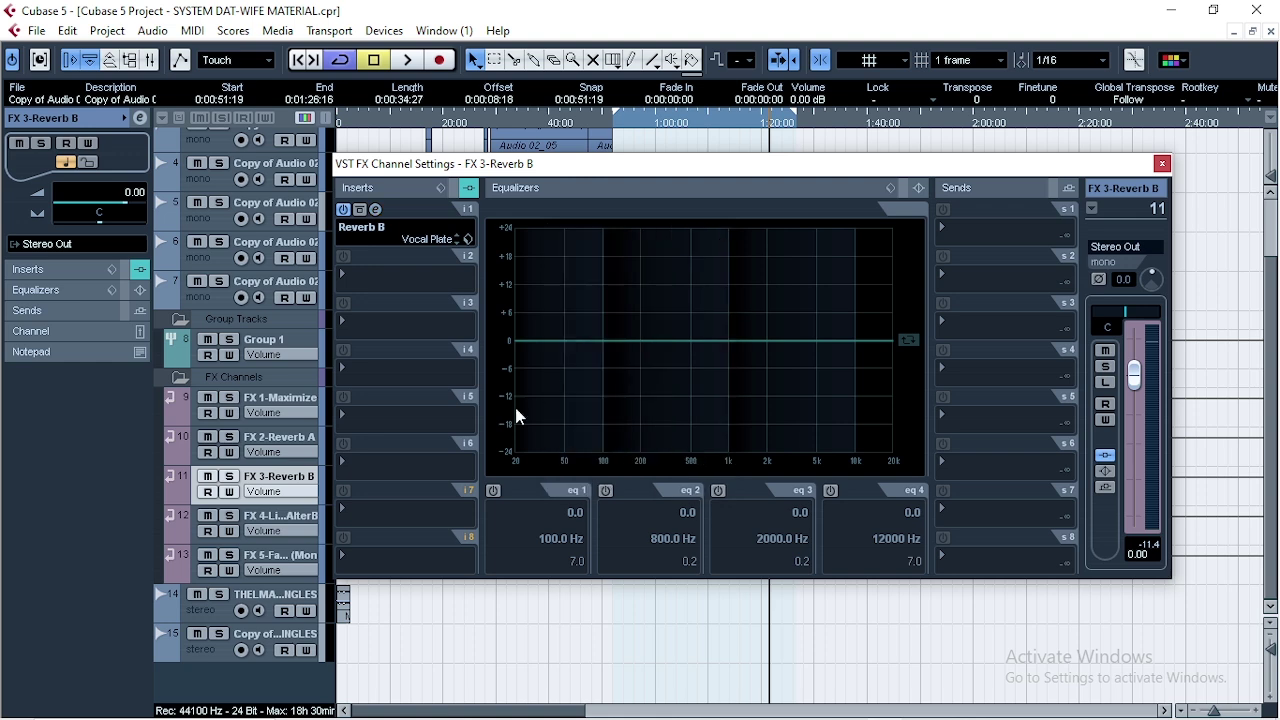
Review the LittleAlterBoy and FabFilter Saturn plugins on FX 4 and the Saturn channel
left_click(300, 525)
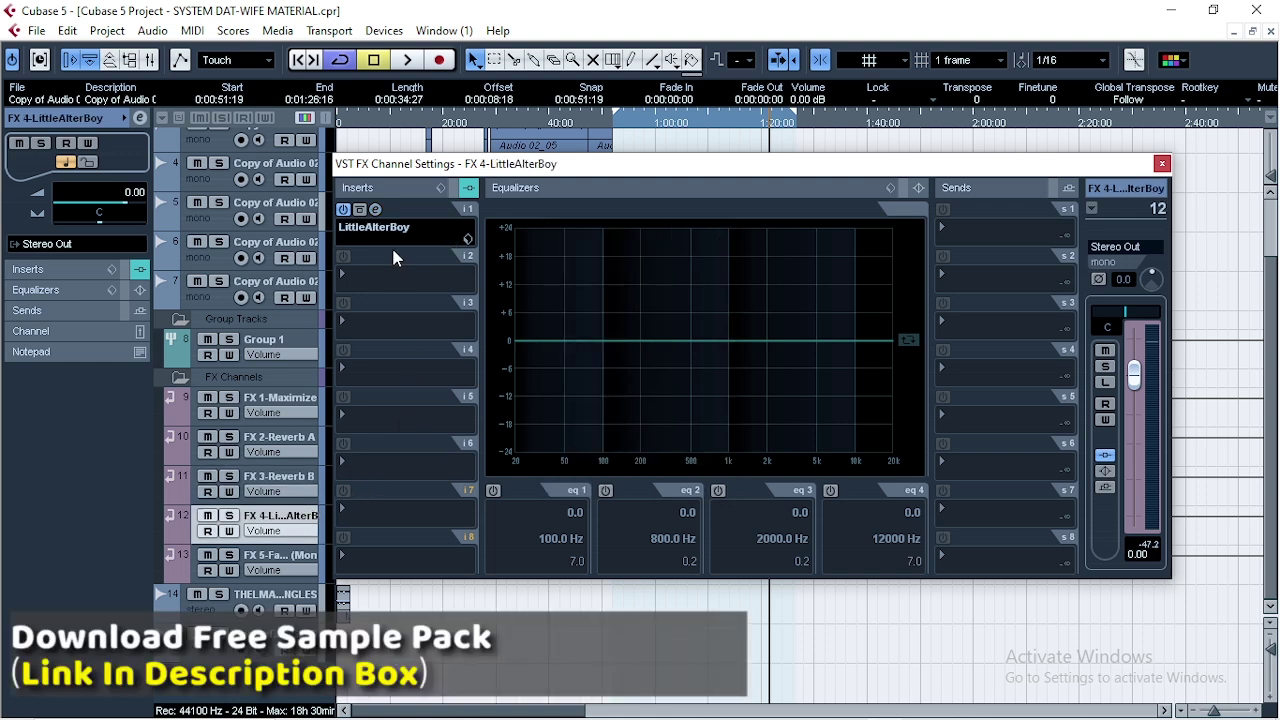
left_click(376, 211)
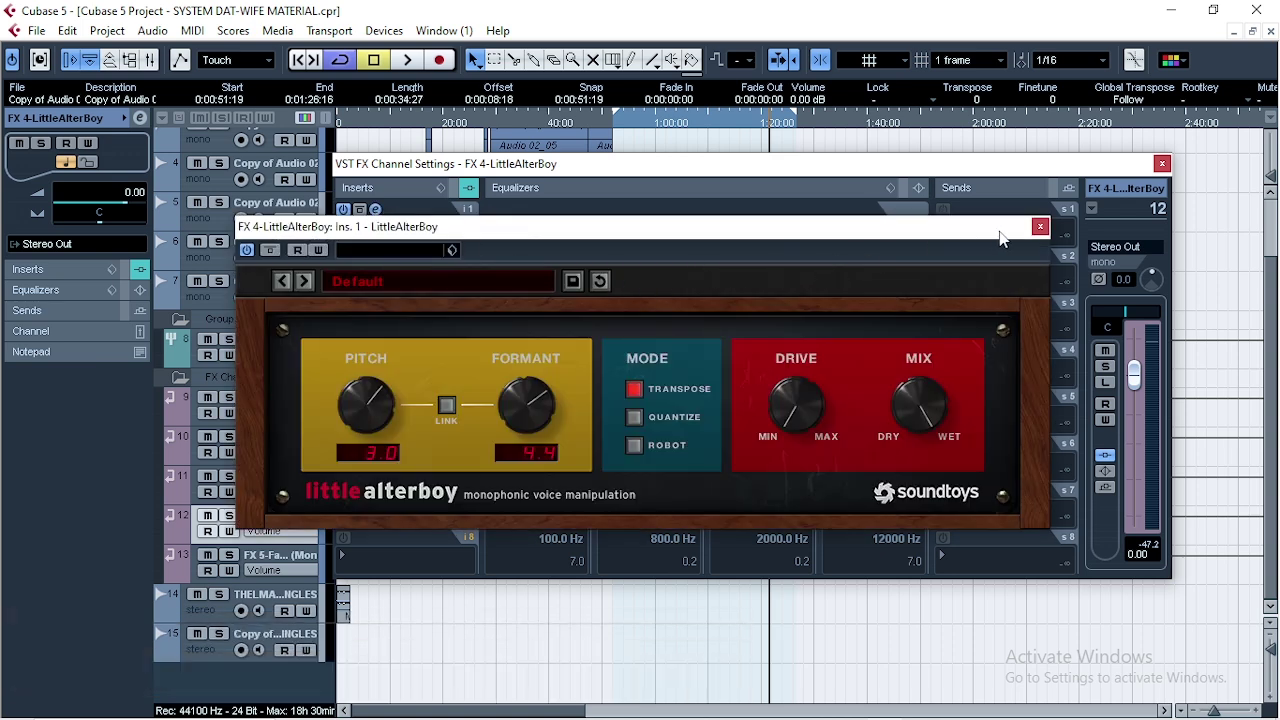
left_click(1040, 226)
left_click(278, 574)
left_click(376, 211)
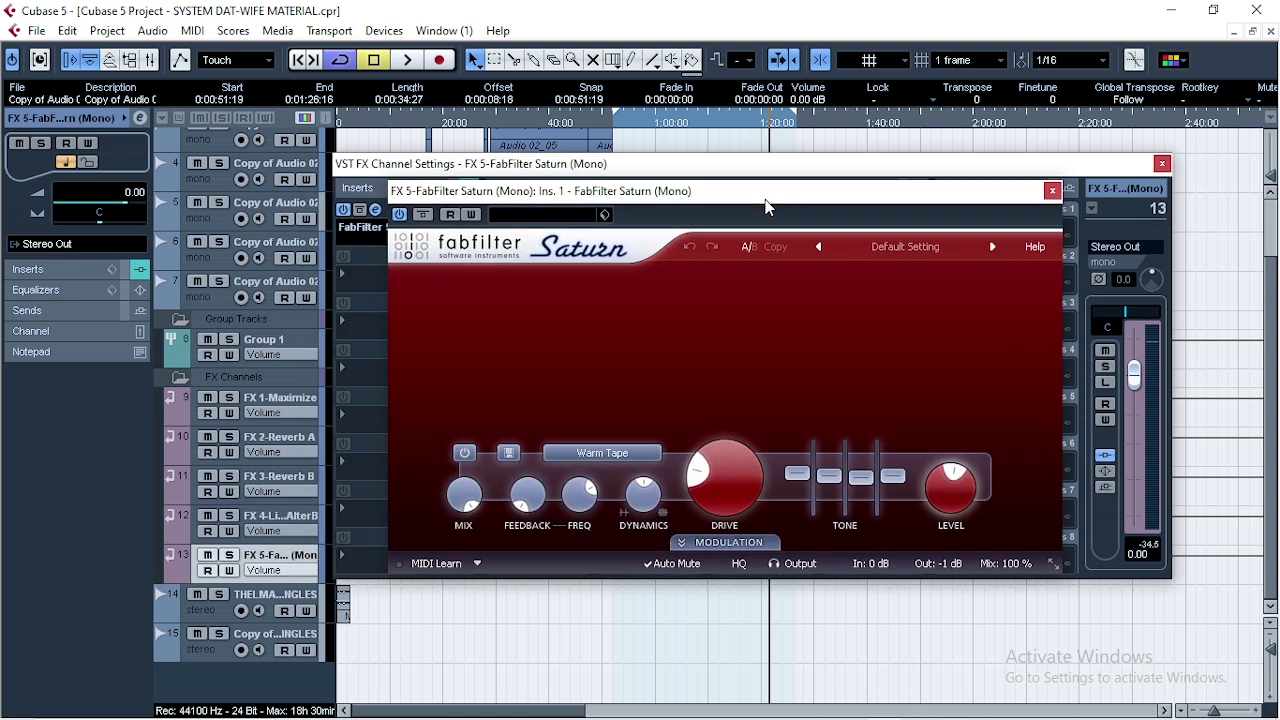
left_click(1052, 192)
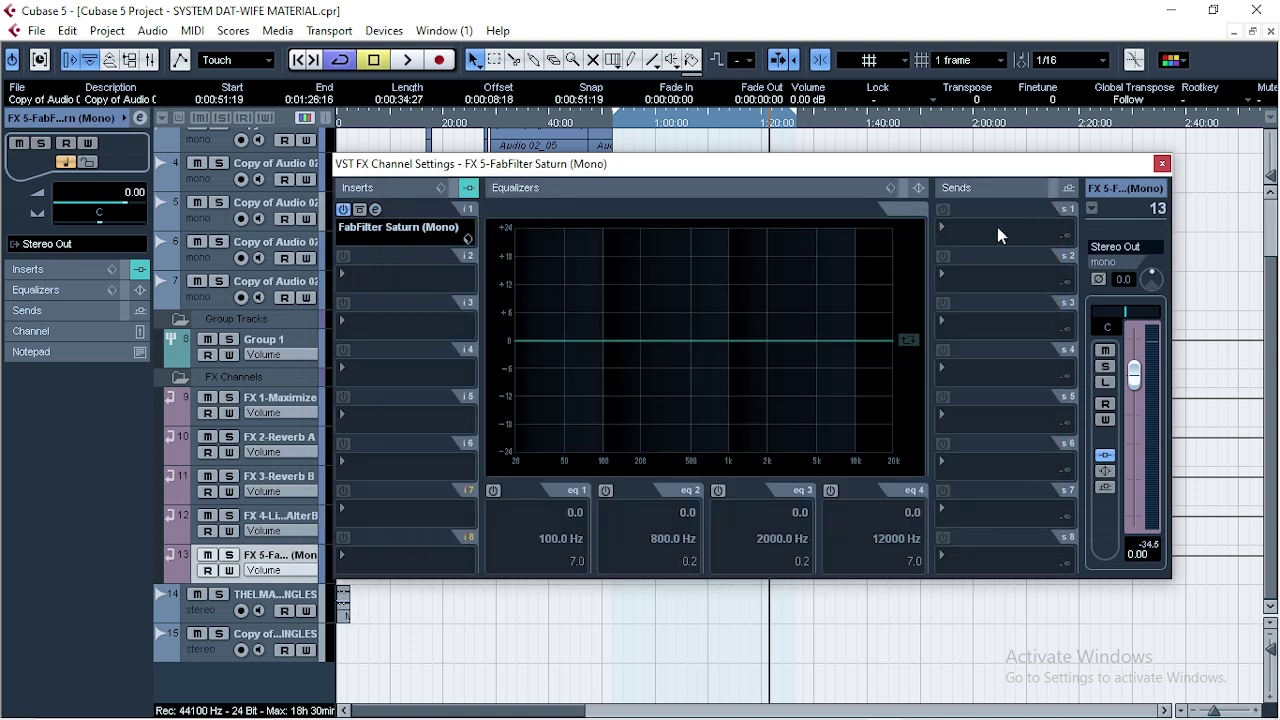
Bring up Group 1's channel settings and check its Compressor insert
left_click(1162, 164)
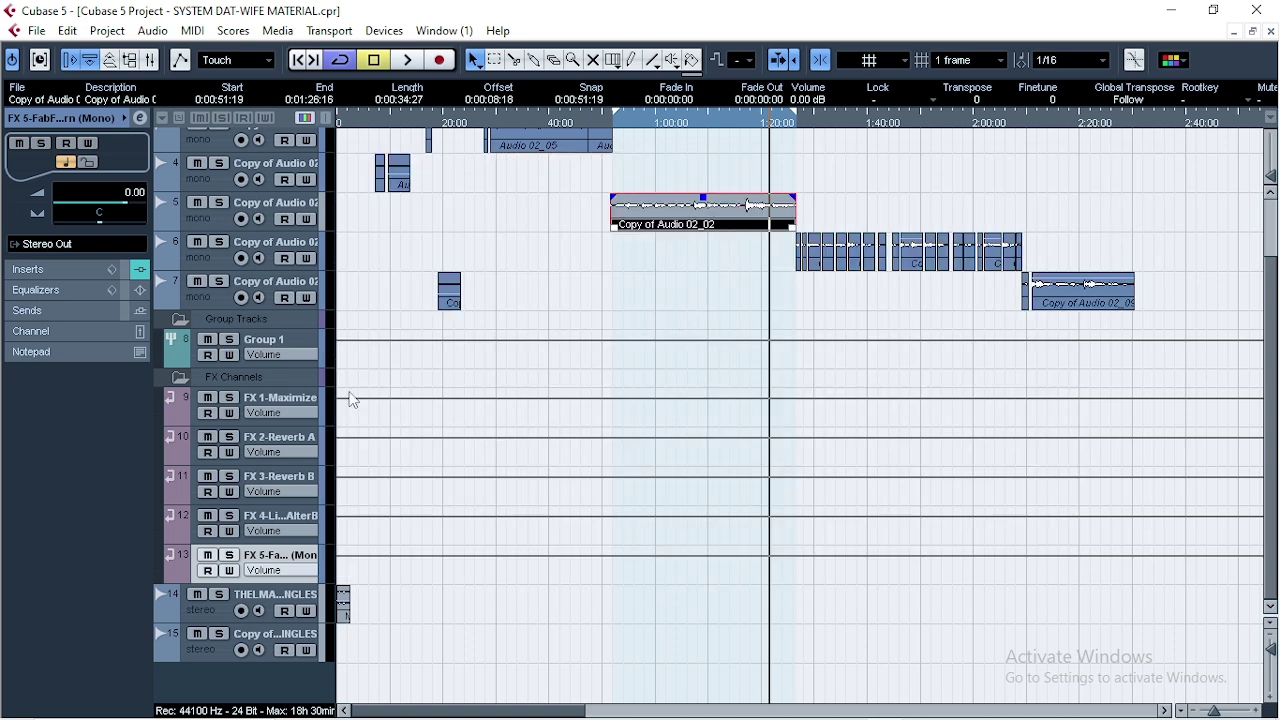
left_click(302, 347)
left_click(140, 118)
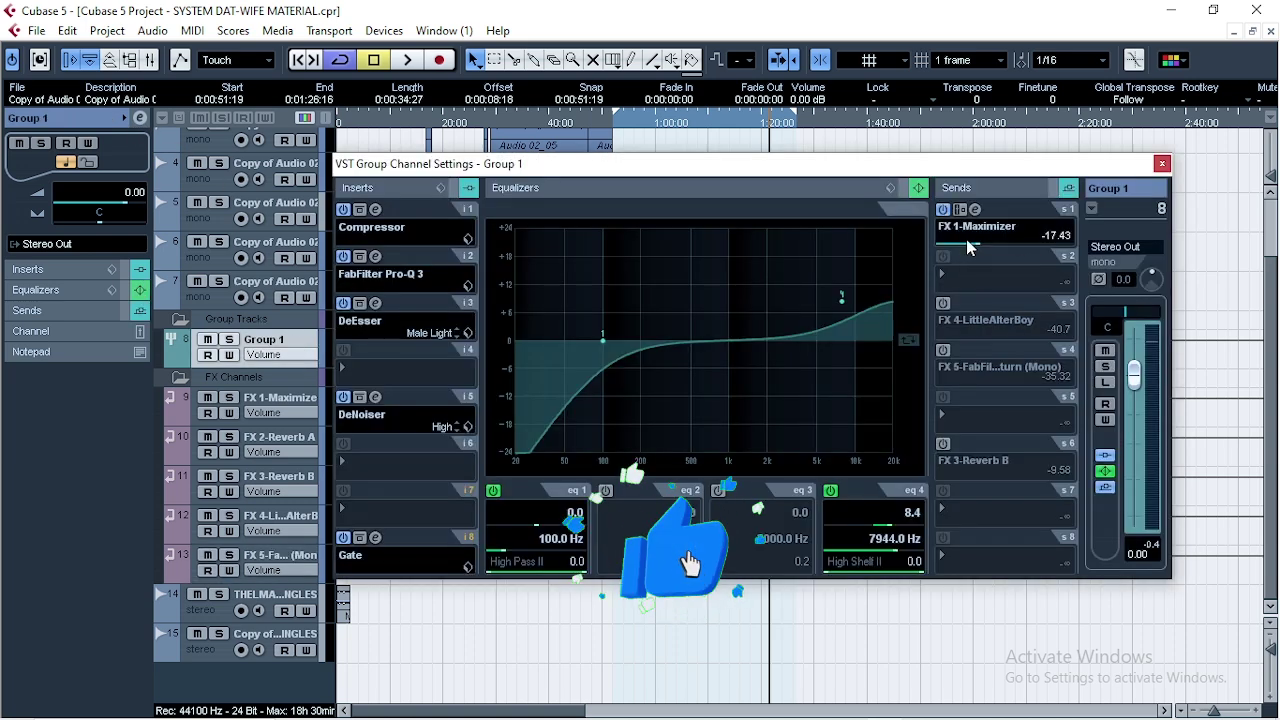
left_click(375, 210)
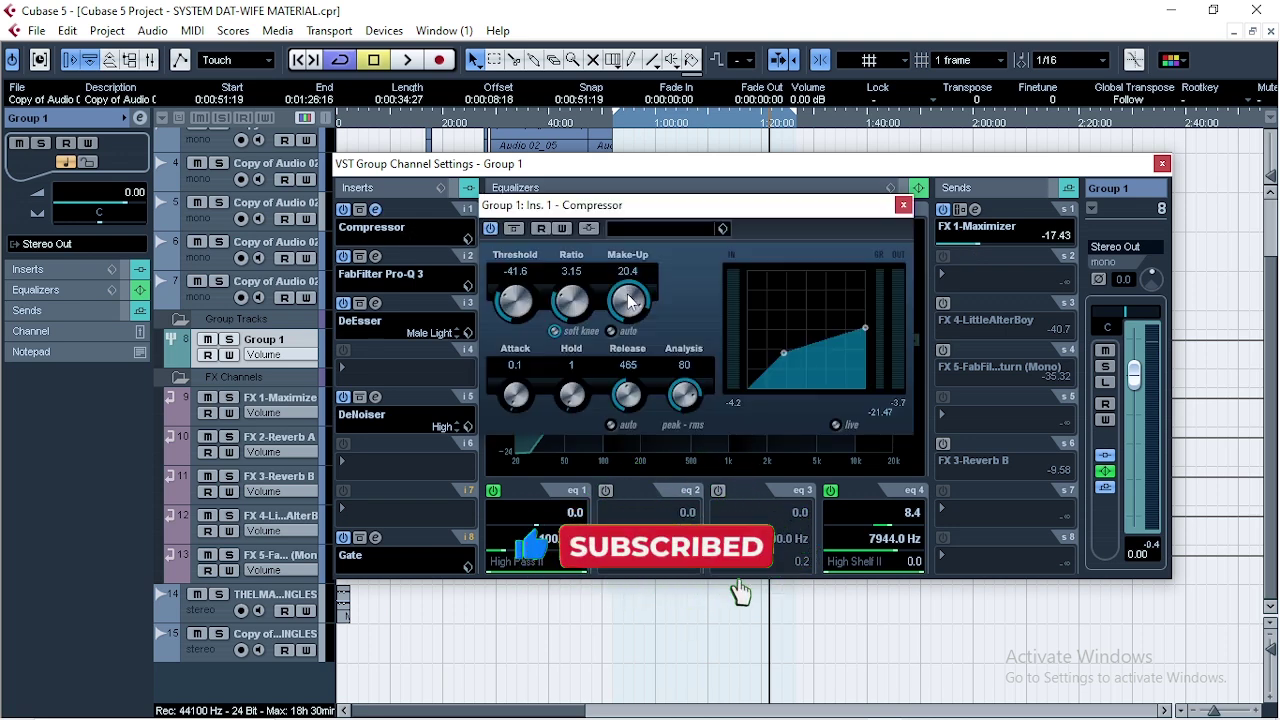
left_click(903, 205)
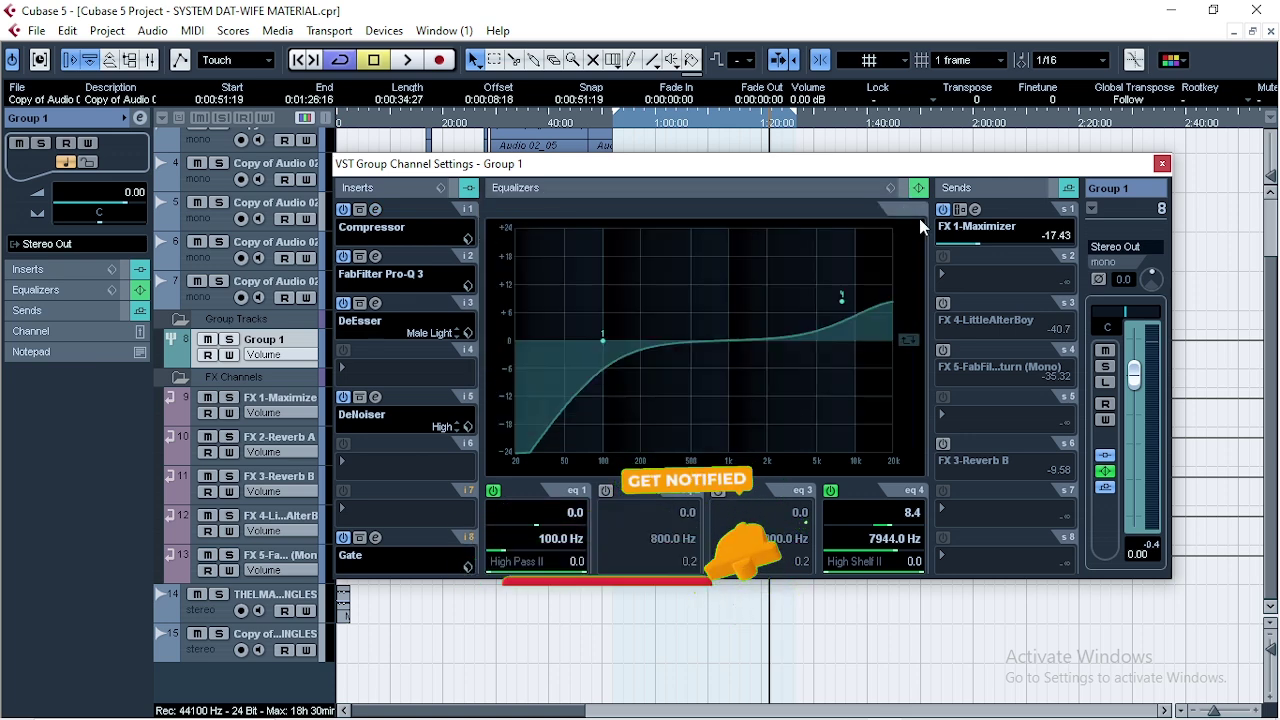
Activate Group 1's FX 1-Maximizer send and set it to about -19.17 while auditioning
left_click(970, 243)
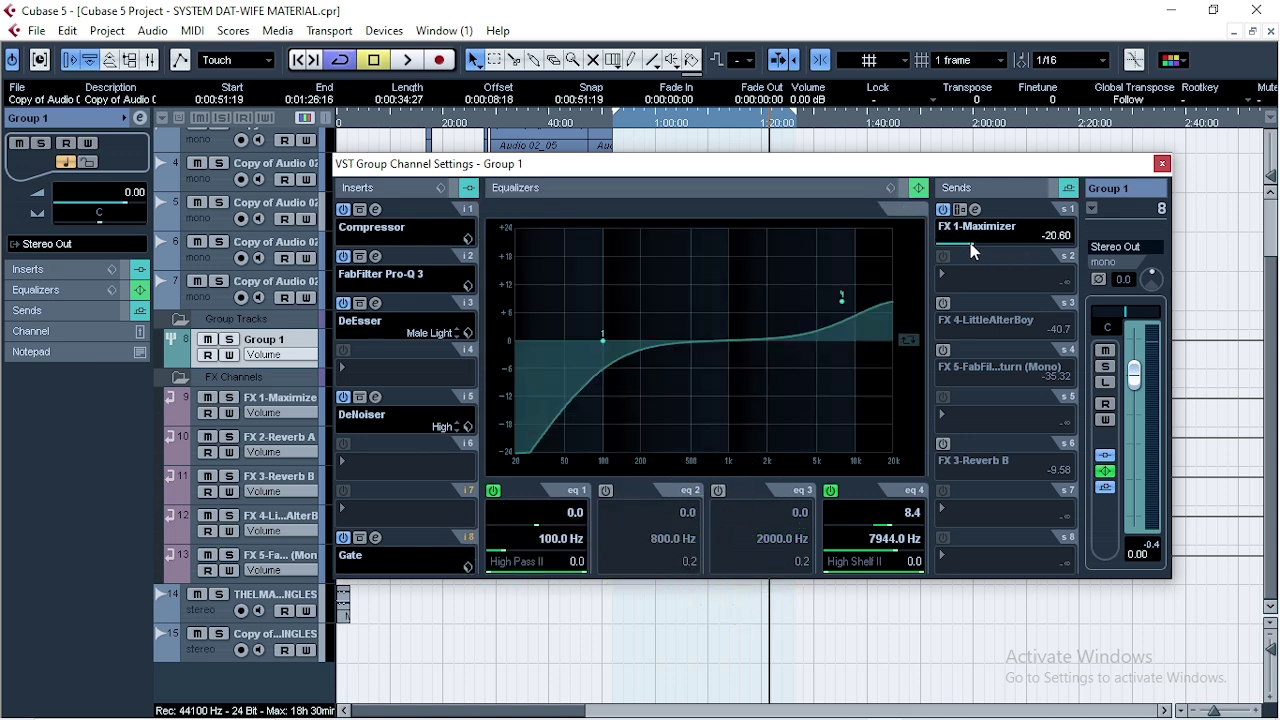
key("space")
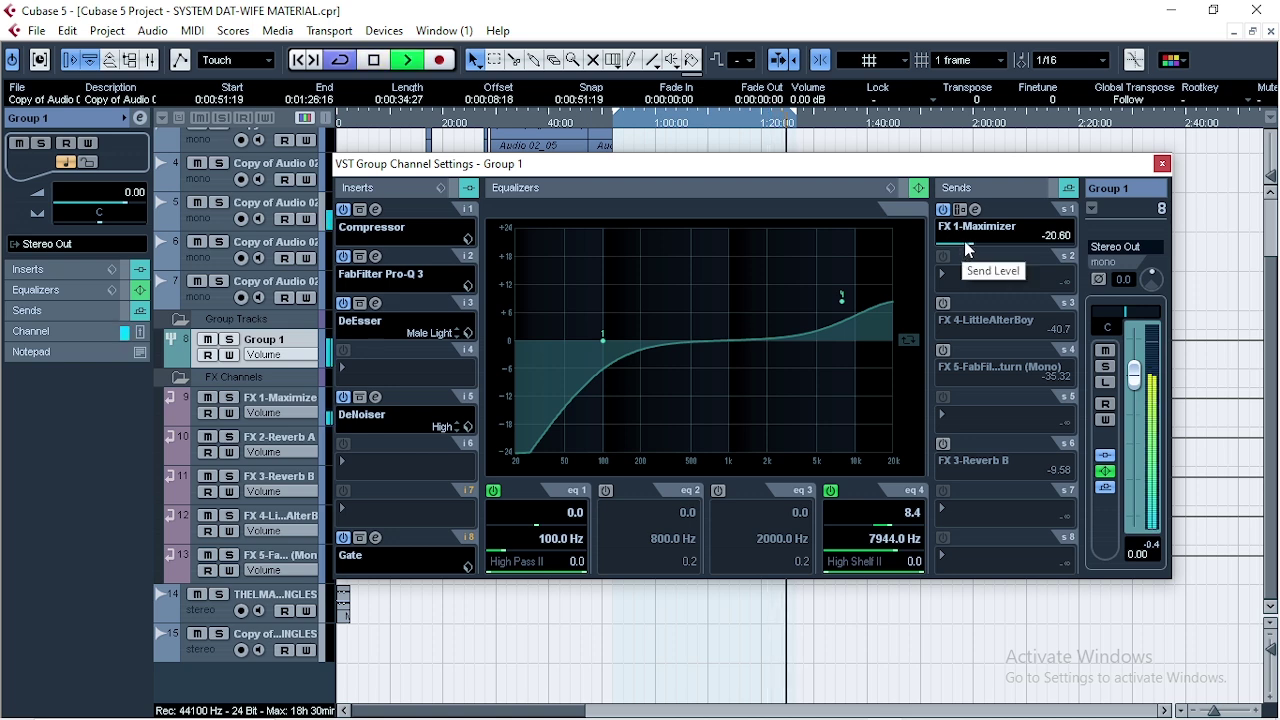
key("space")
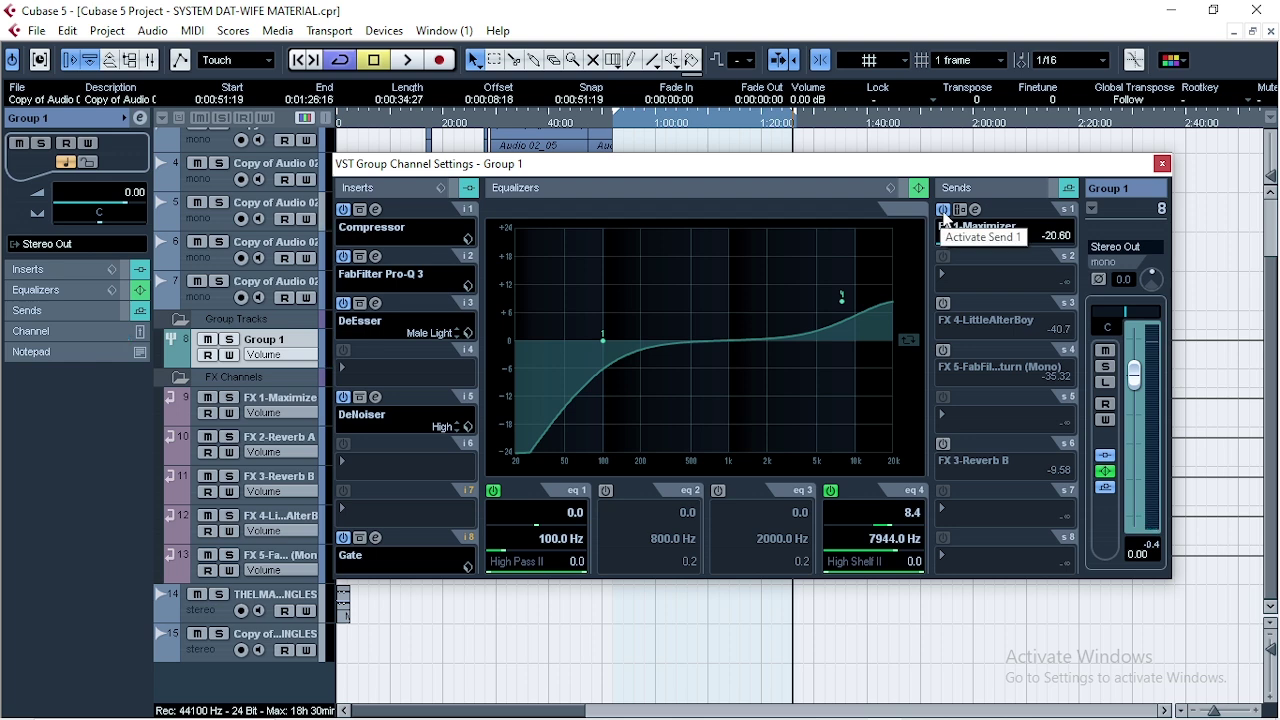
key("space")
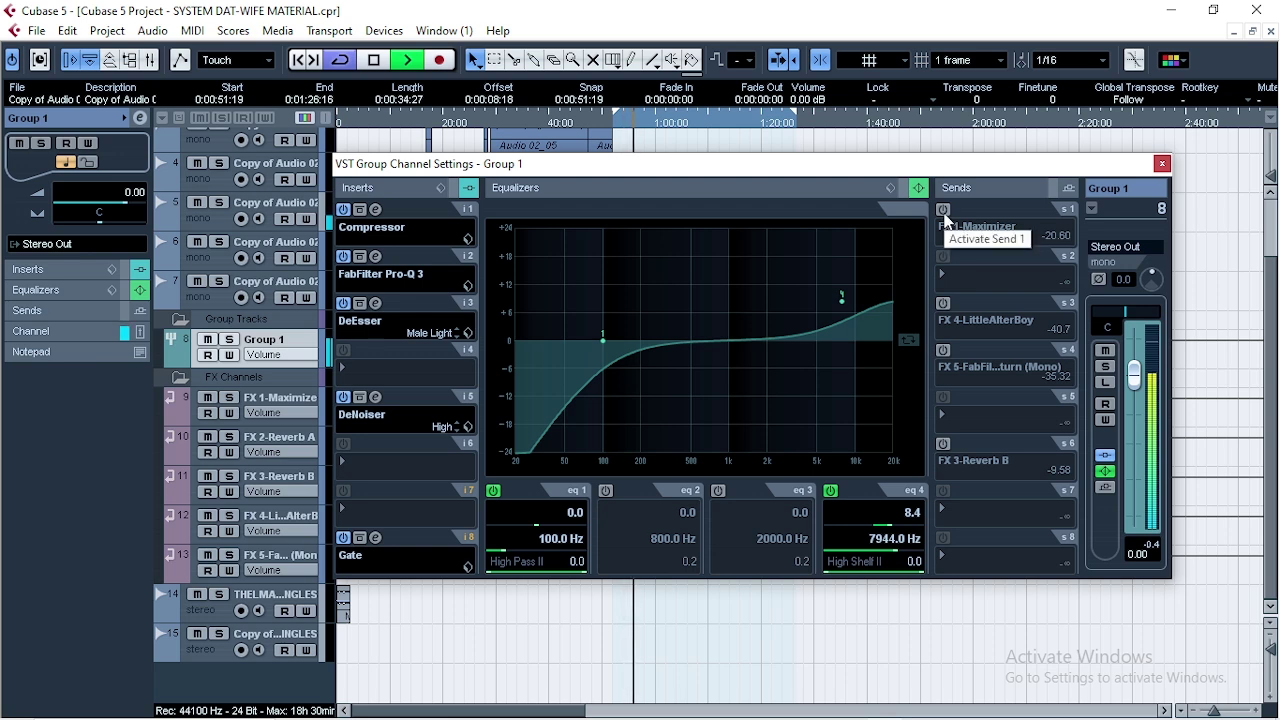
key("space")
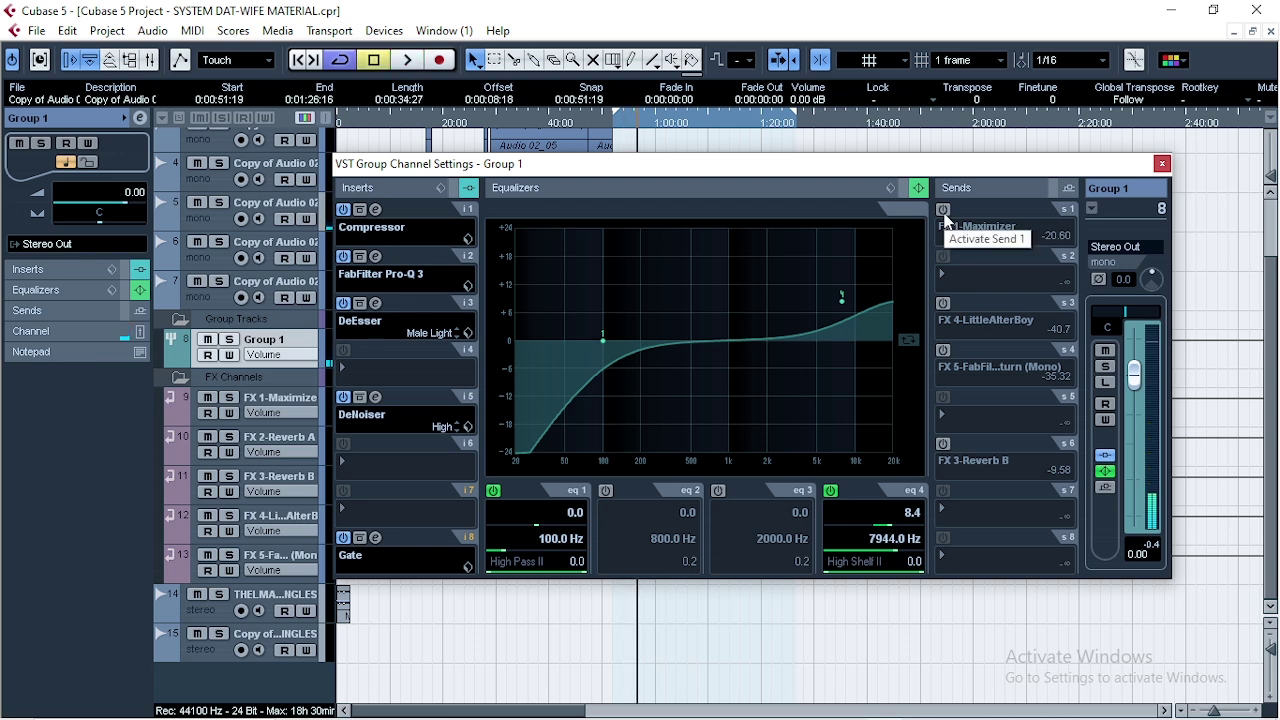
left_click(944, 211)
key("space")
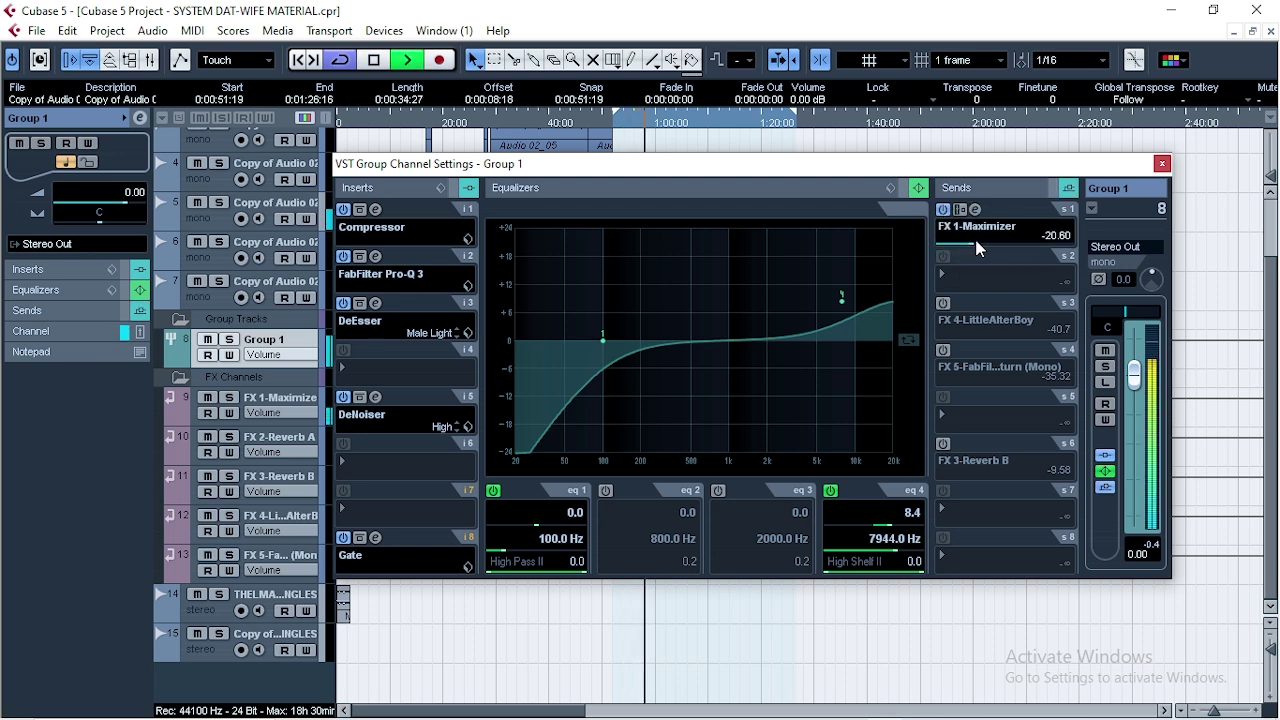
mouse_move(970, 244)
left_mouse_down()
mouse_move(1022, 246)
mouse_move(979, 244)
left_mouse_up()
key("space")
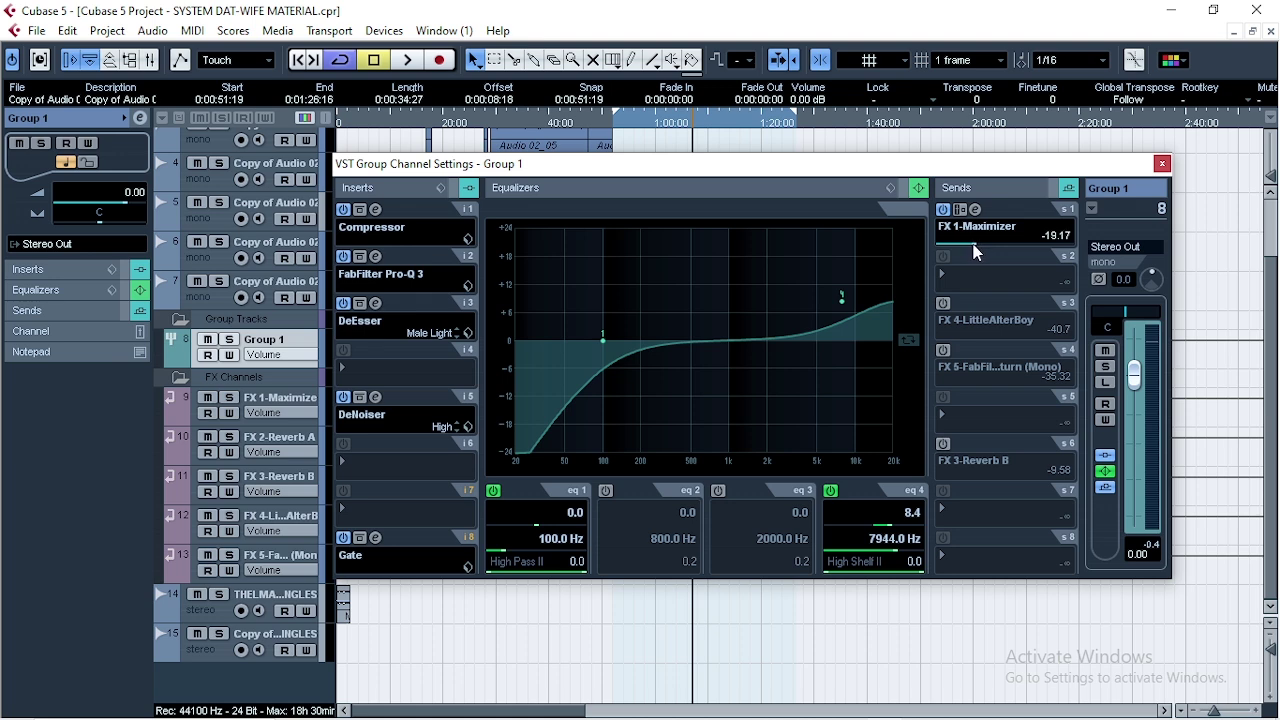
key("space")
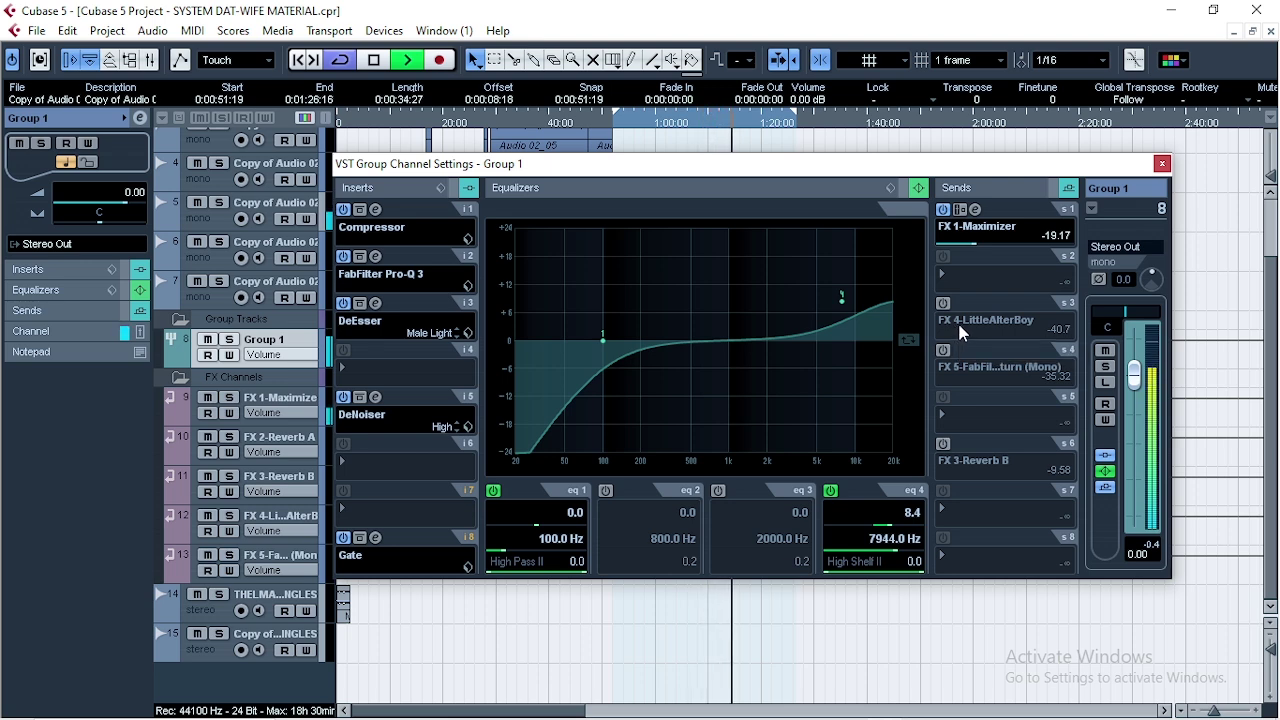
Enable Group 1 sends to FX 4-LittleAlterBoy (-40.7) and FX 5-FabFilter Saturn (-35.32), checking each plugin
key("space")
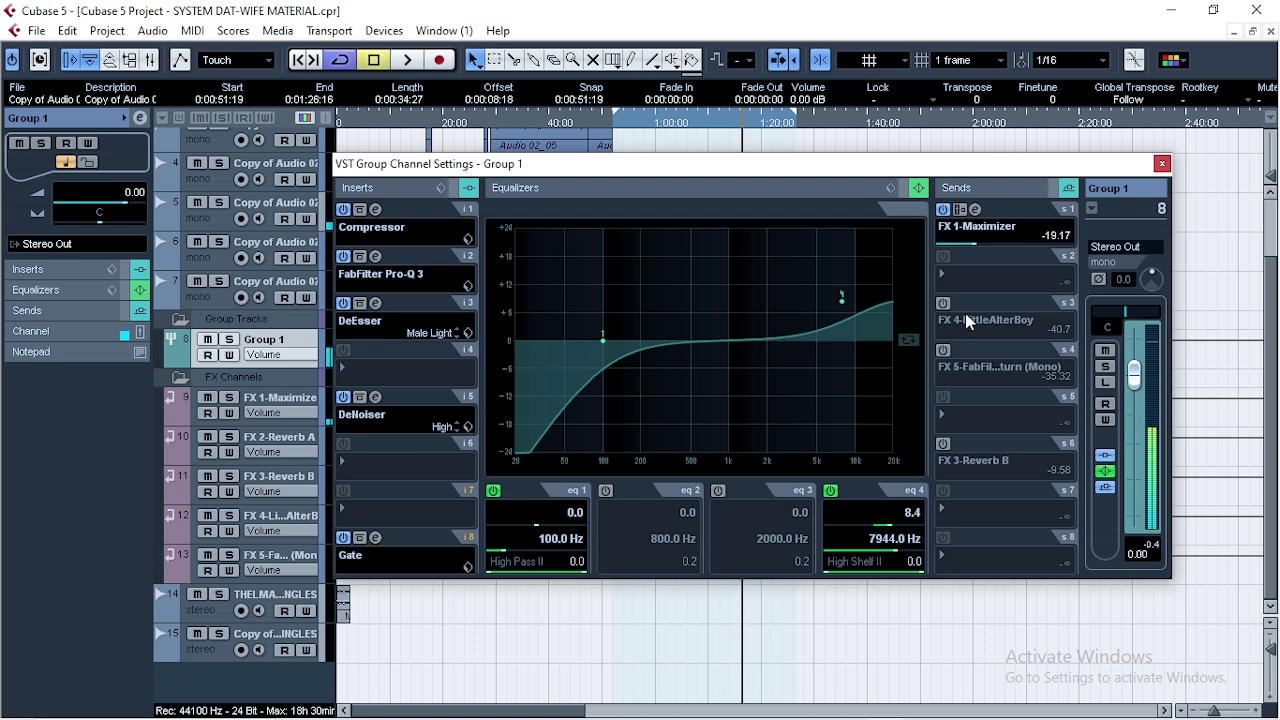
left_click(942, 303)
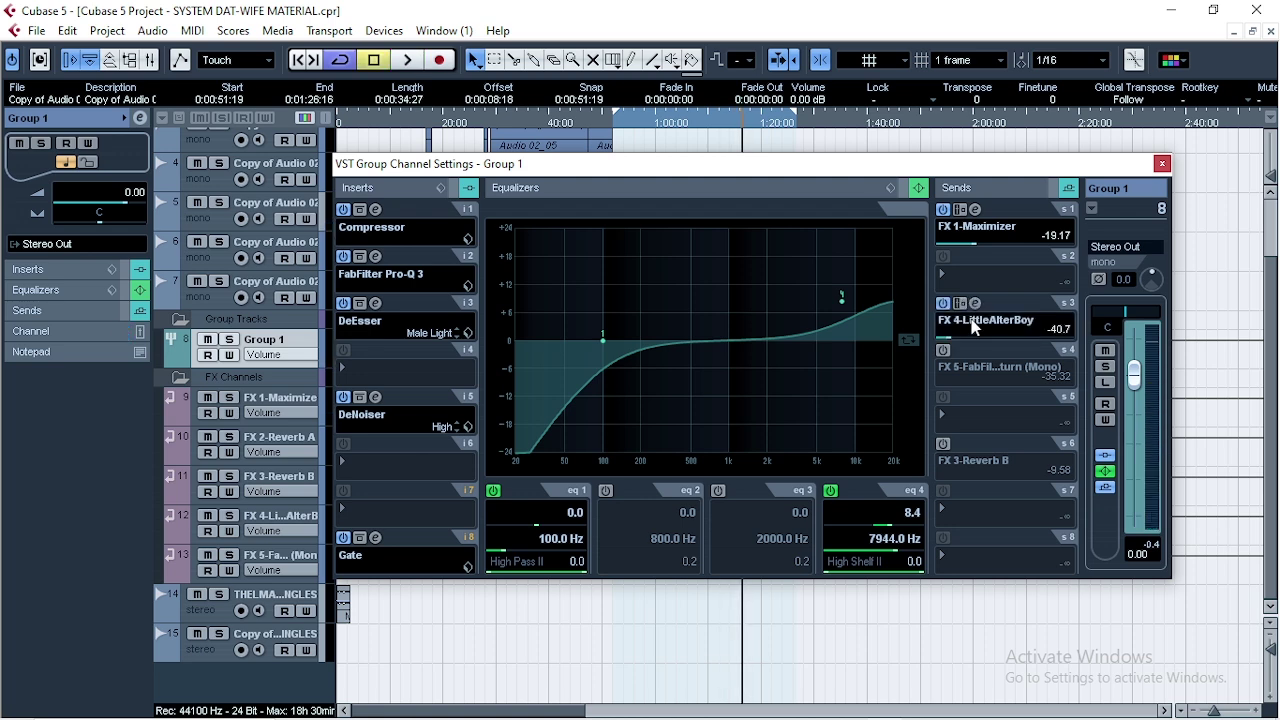
left_click(975, 304)
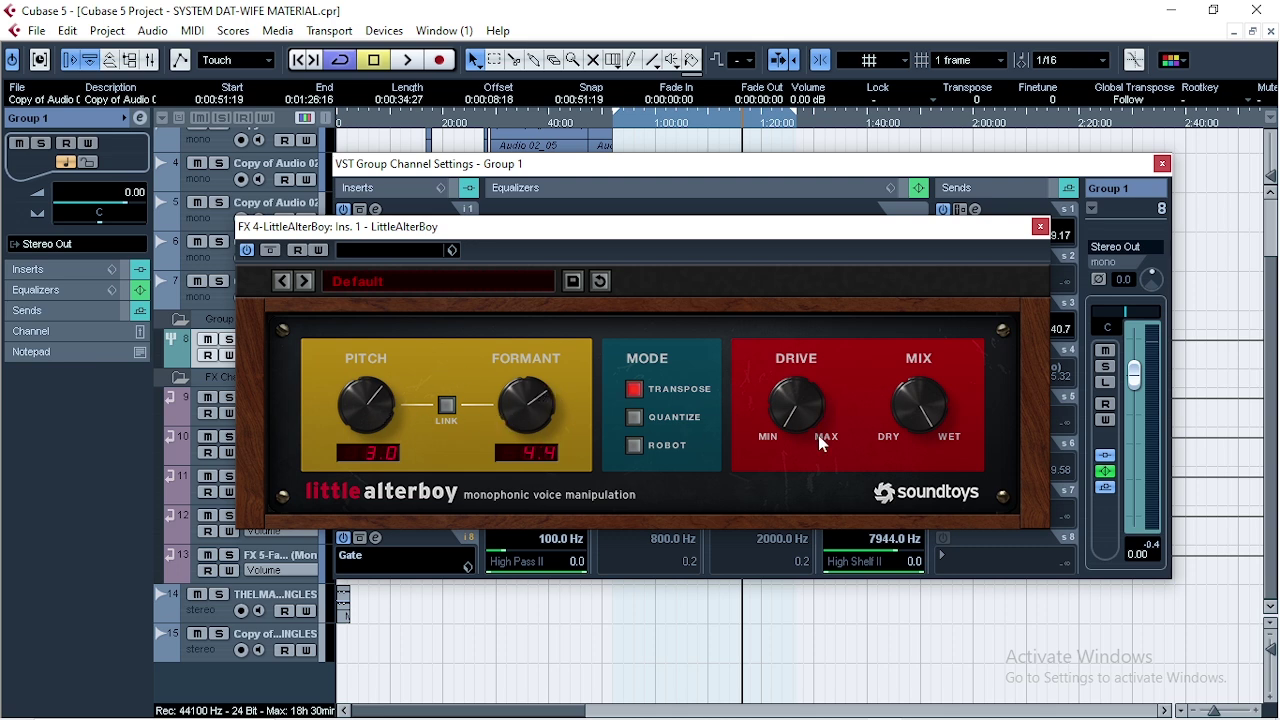
left_click(1041, 227)
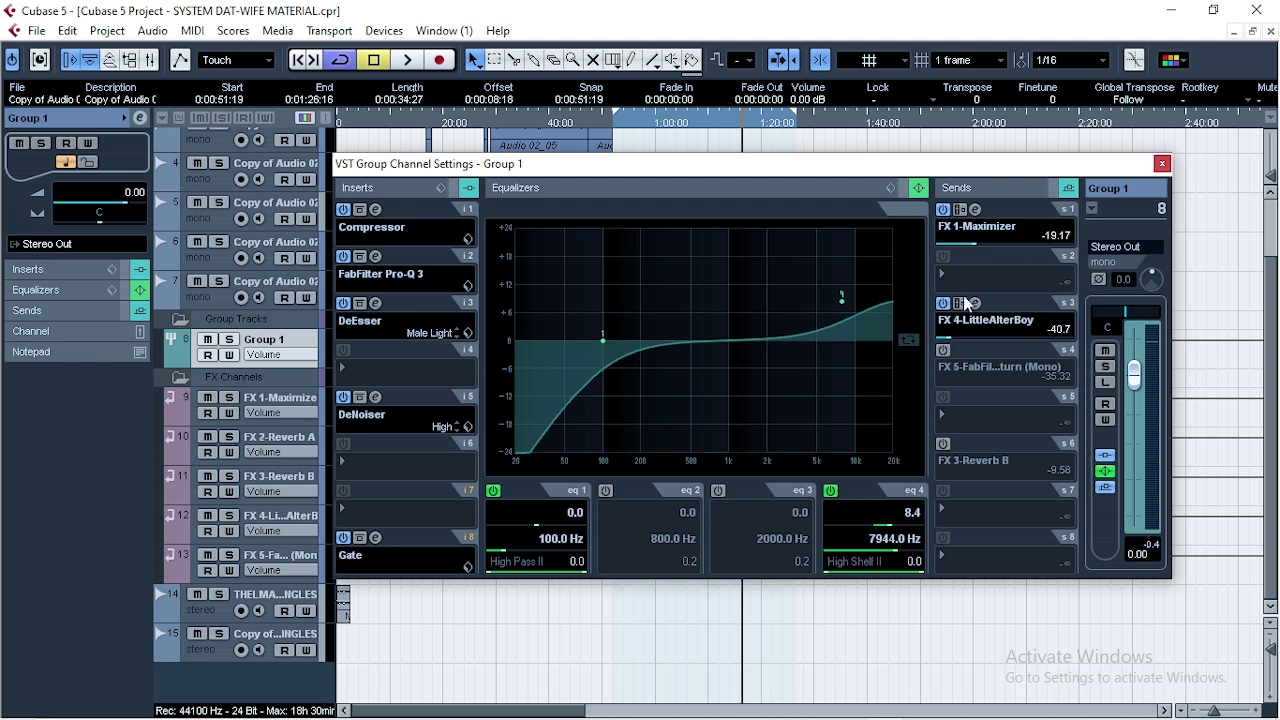
left_click(944, 351)
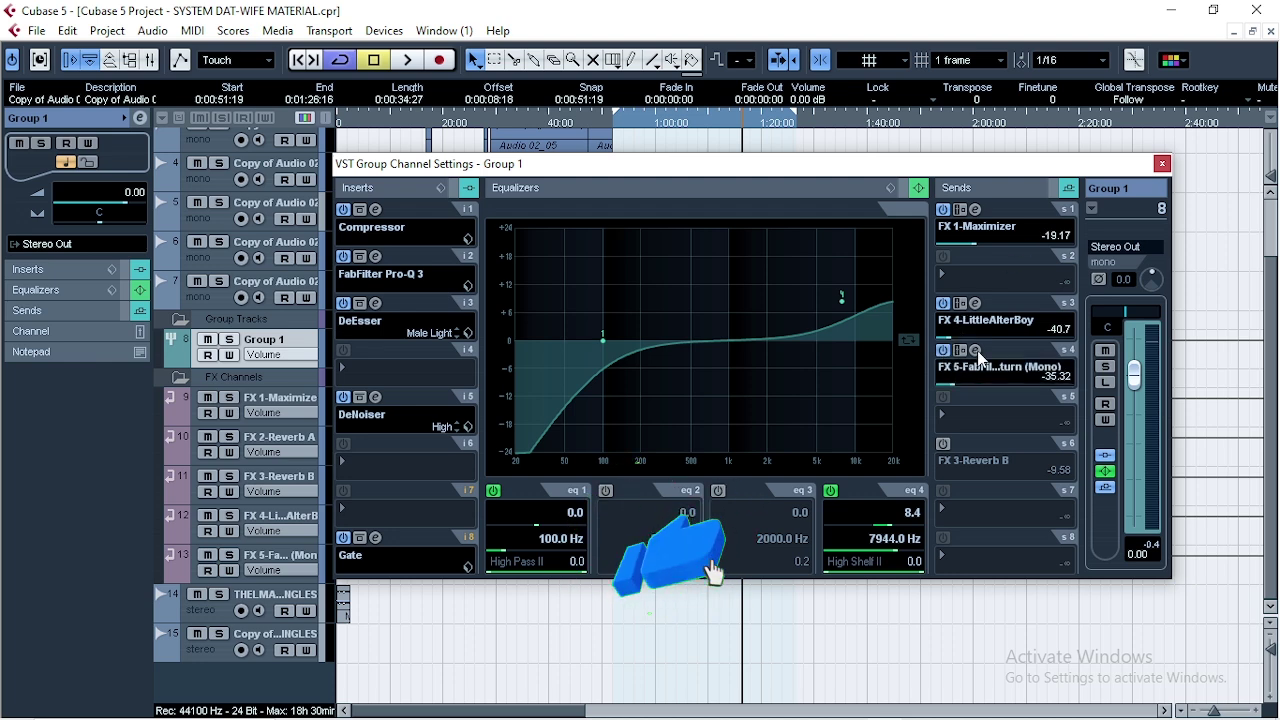
left_click(976, 351)
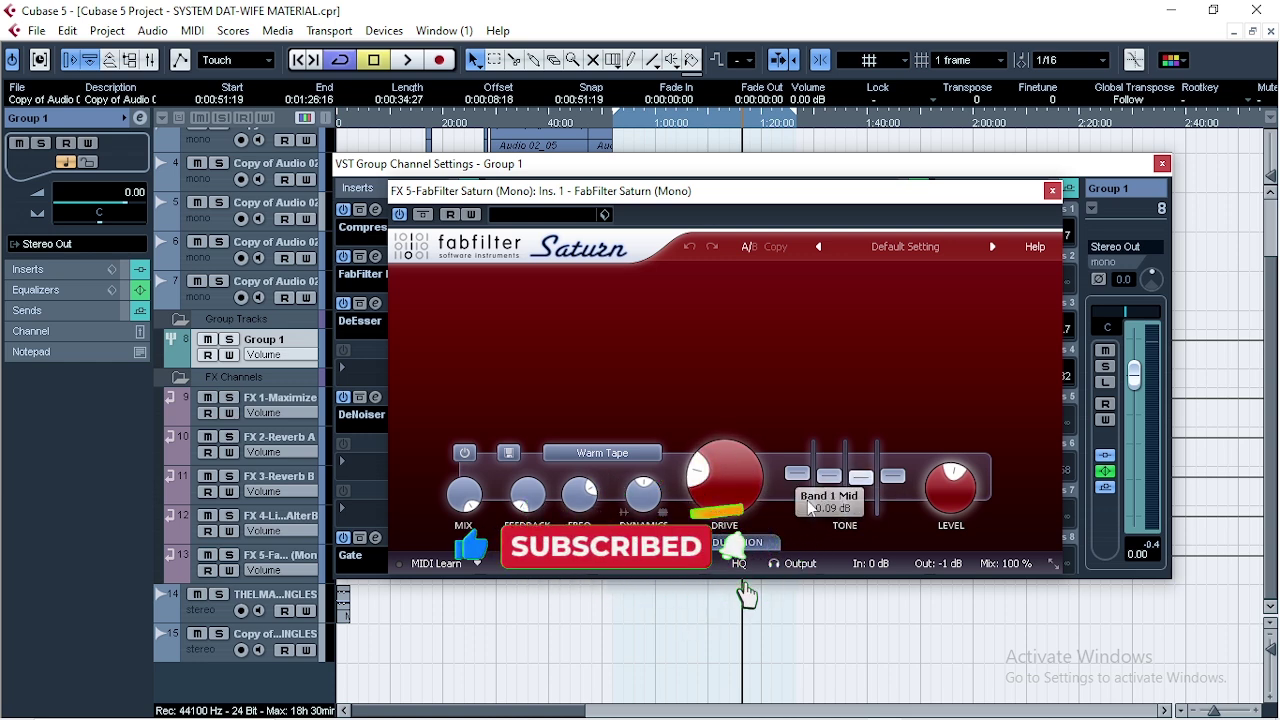
left_click(1052, 191)
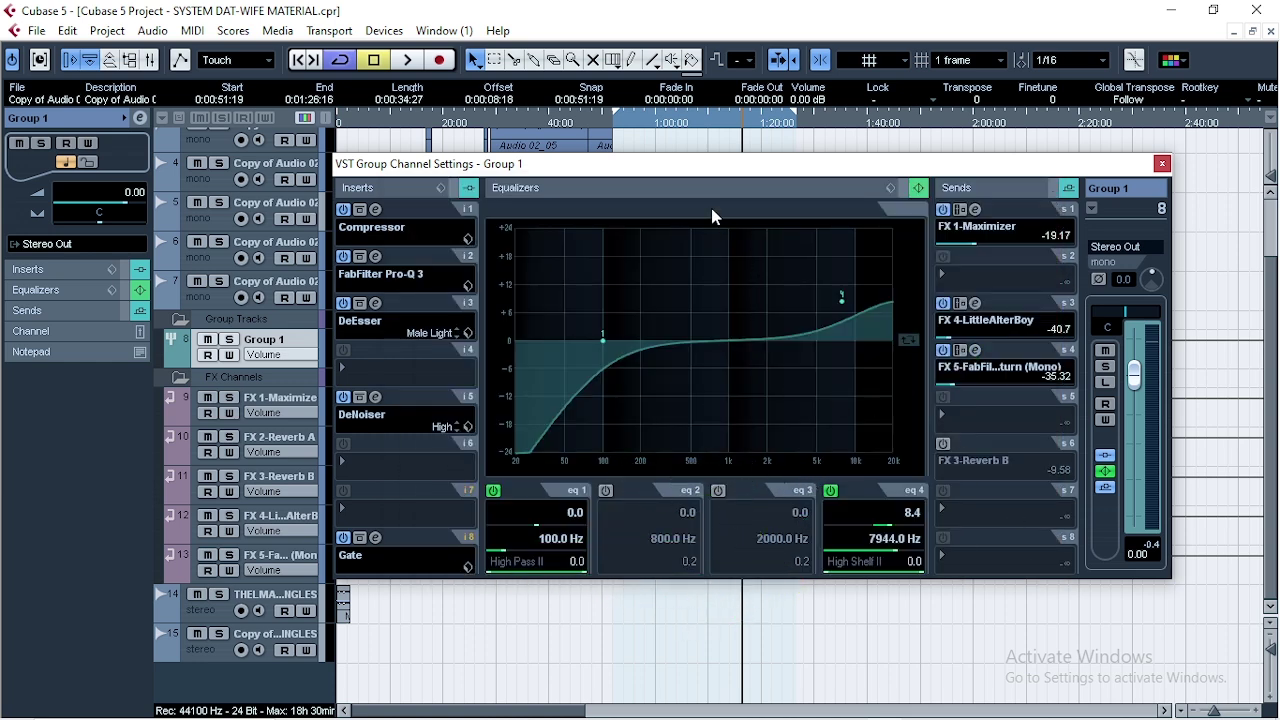
Raise the Group 1 Maximizer send to -17.43 during playback
key("space")
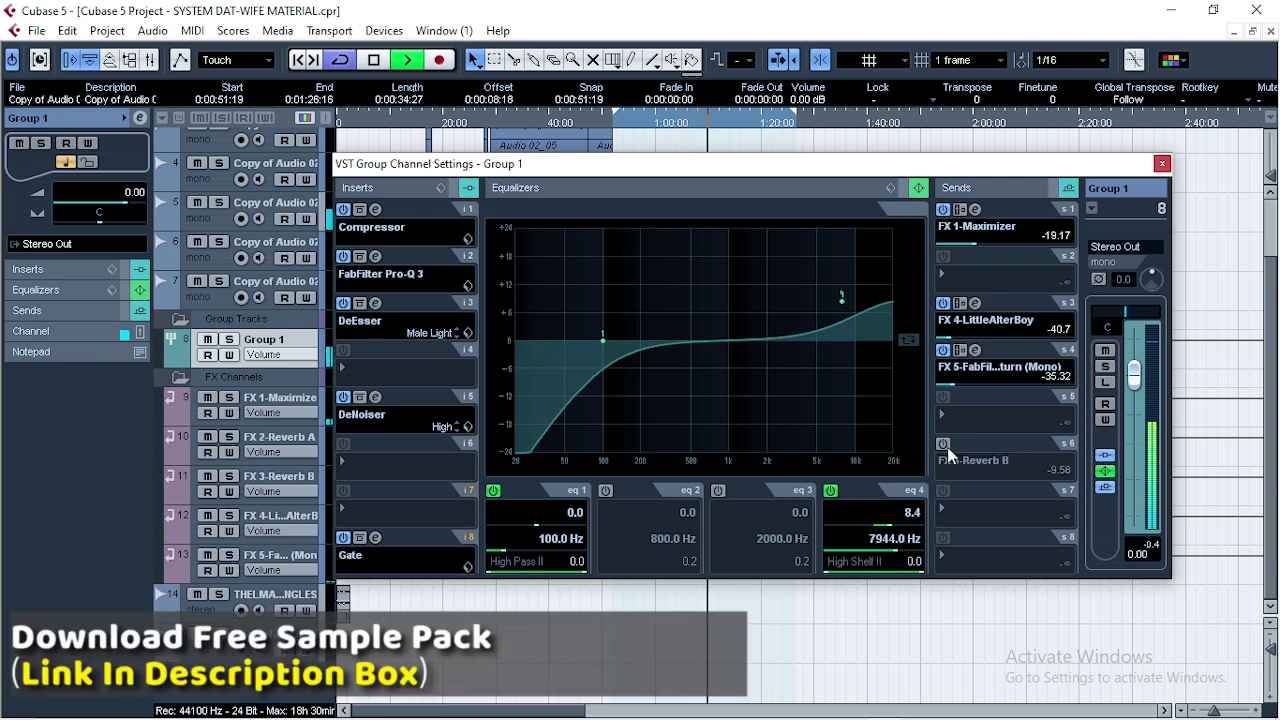
left_click(976, 244)
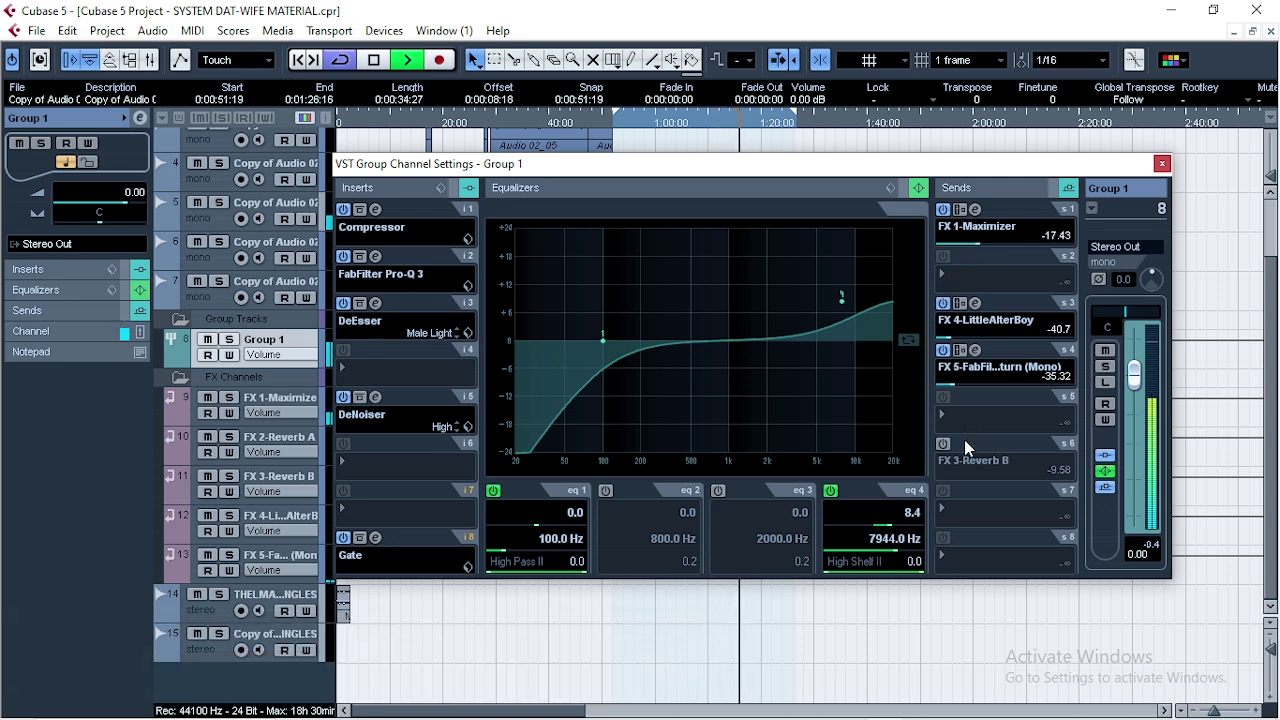
key("space")
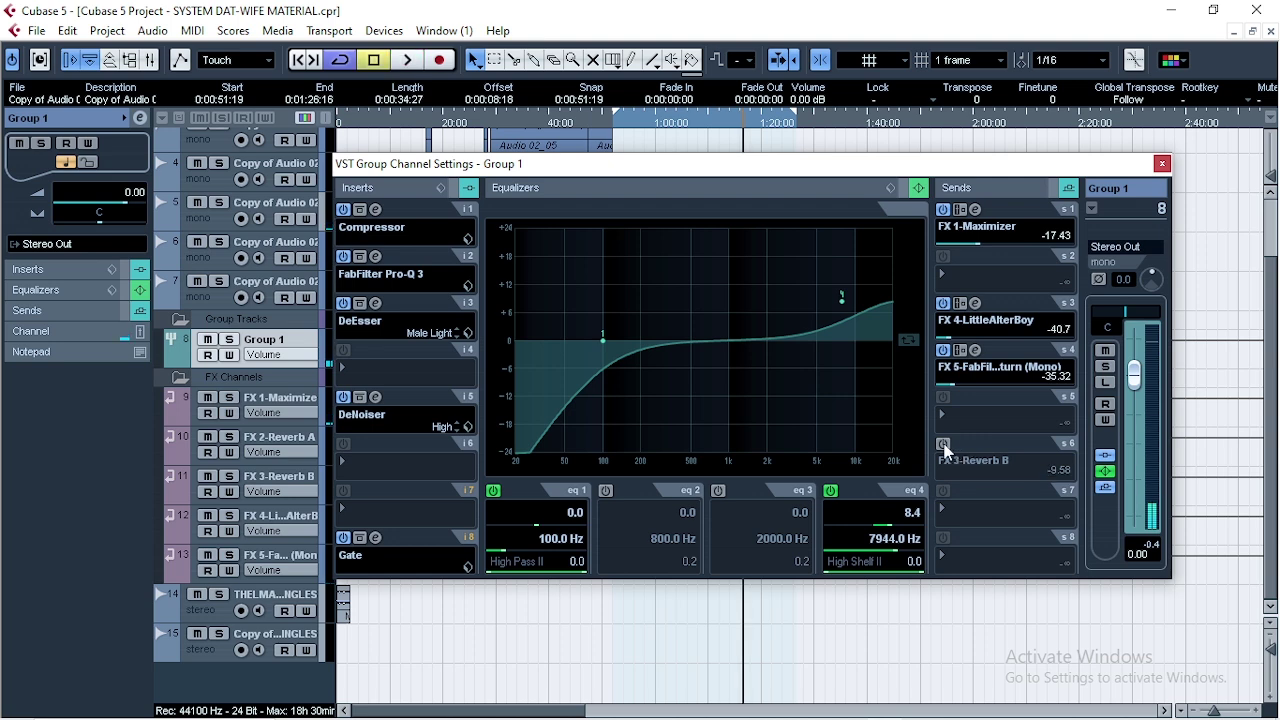
Activate the FX 3-Reverb B send at -16.62 and set Reverb B's room size to 100%
left_click(944, 446)
left_click(975, 446)
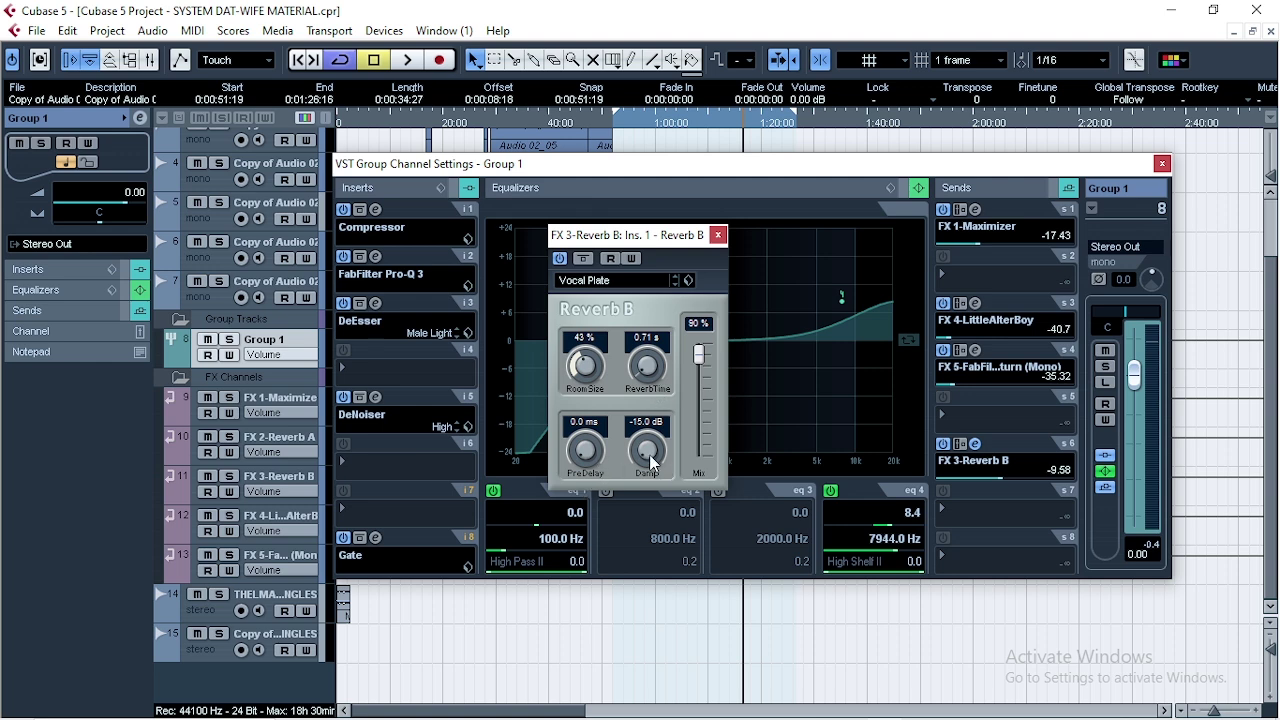
key("space")
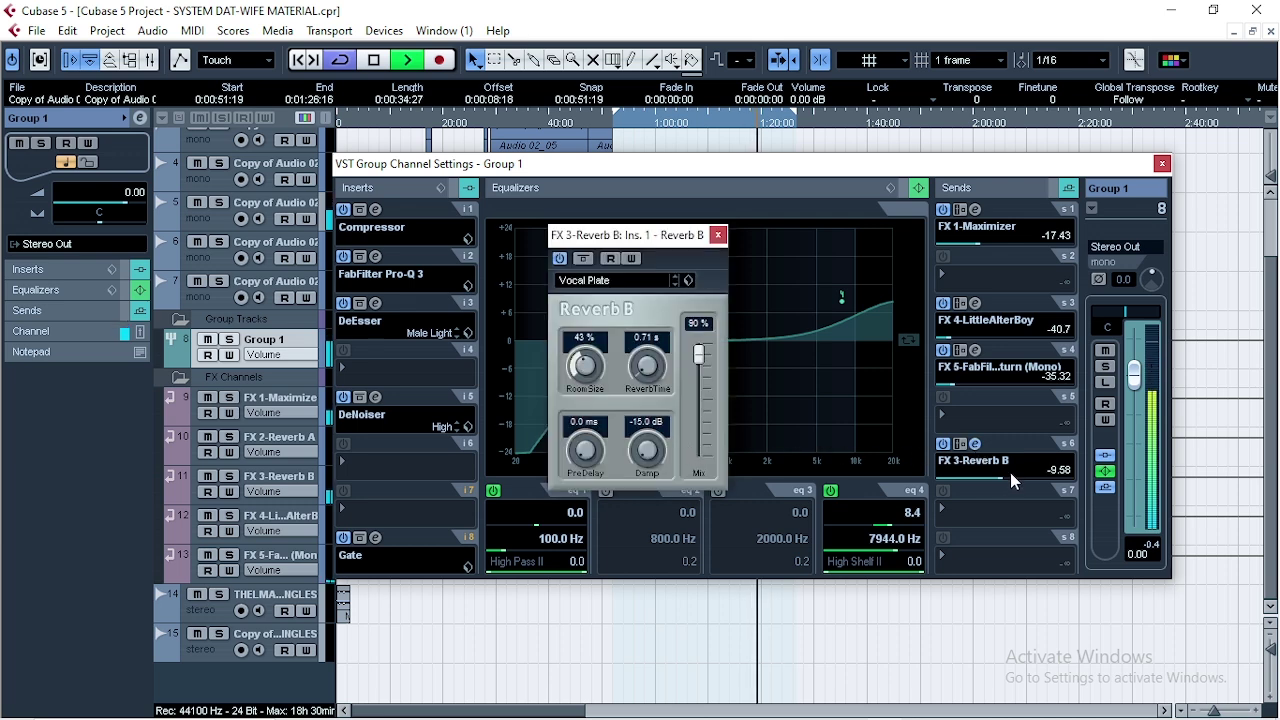
left_click_drag(1010, 476, 979, 487)
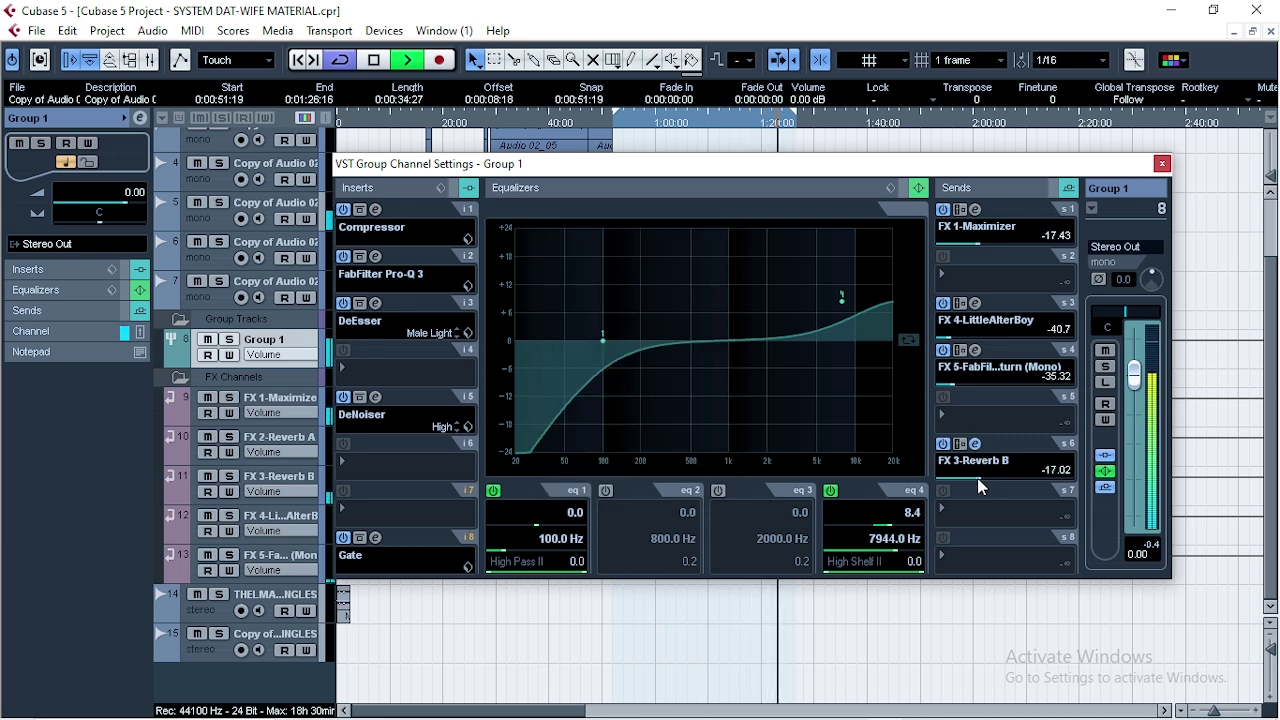
left_click(980, 487)
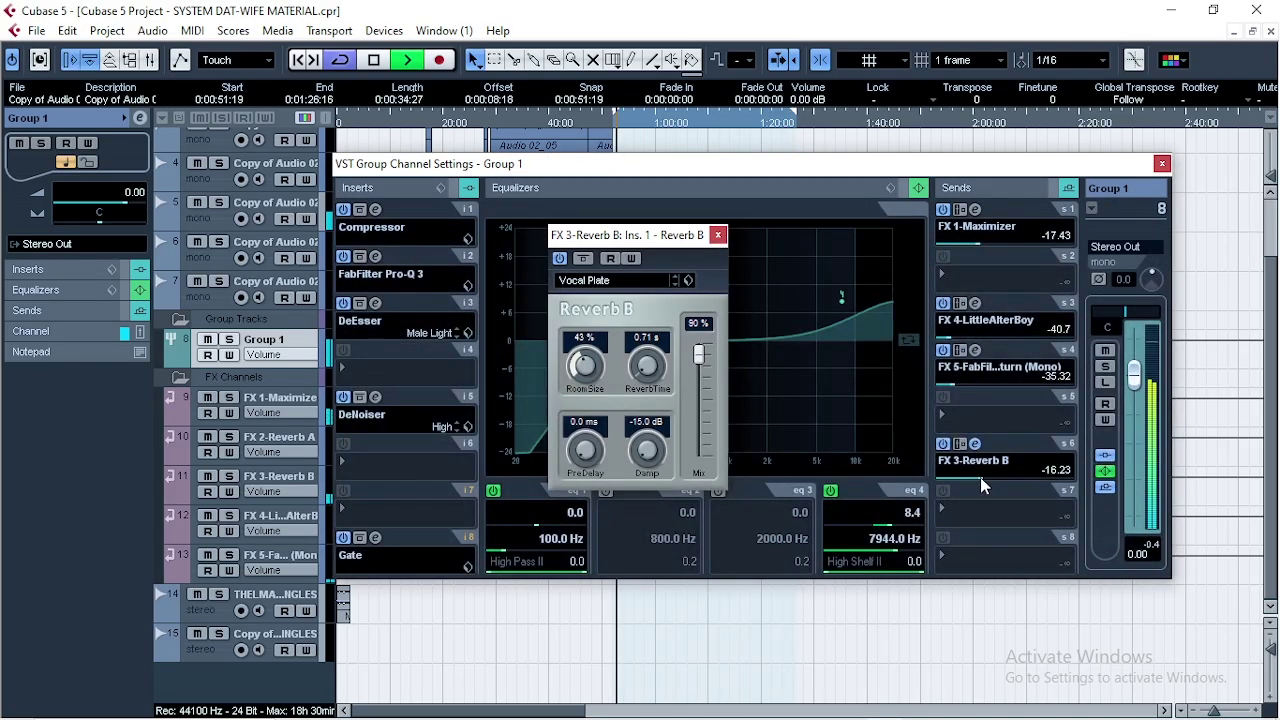
left_click(980, 477)
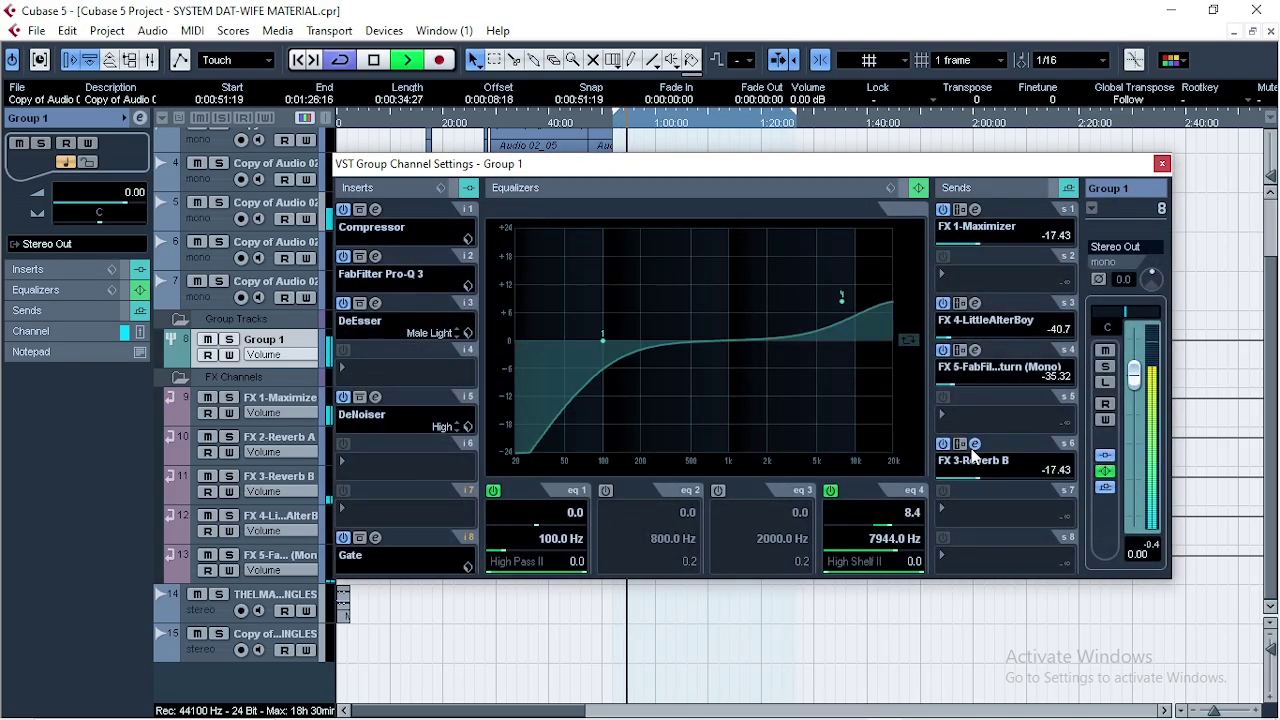
left_click(974, 446)
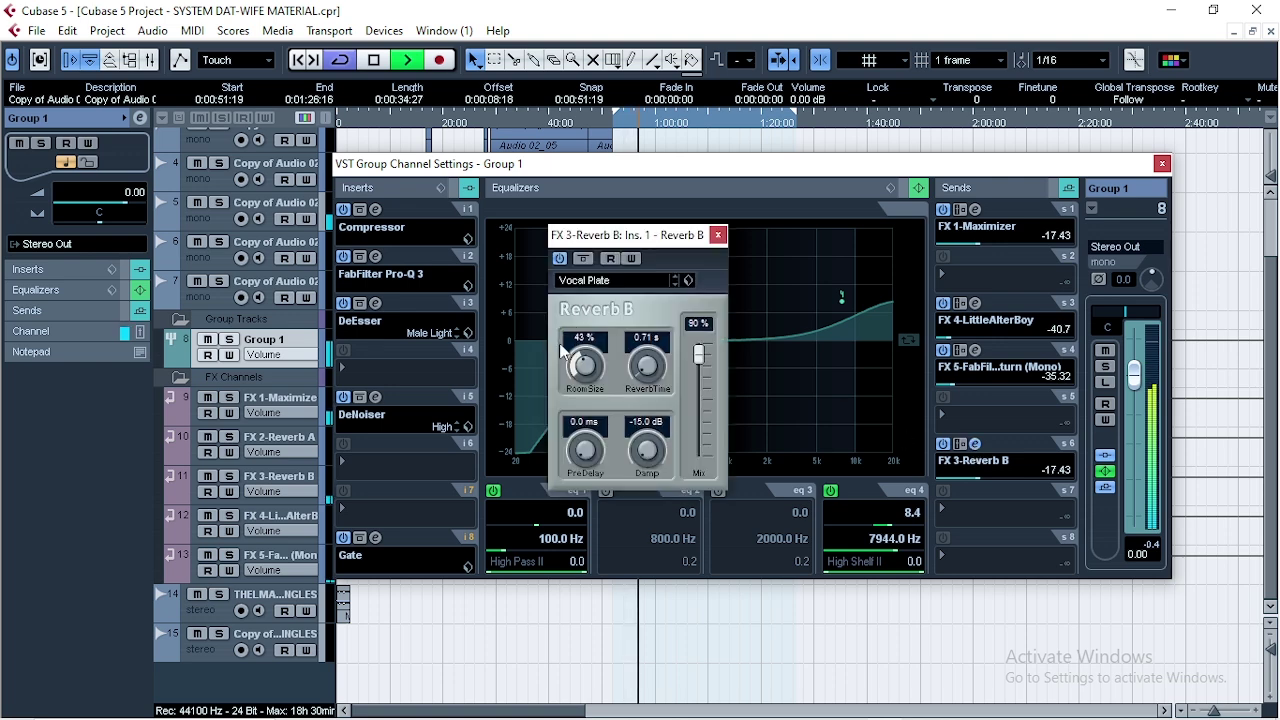
left_click_drag(590, 372, 617, 367)
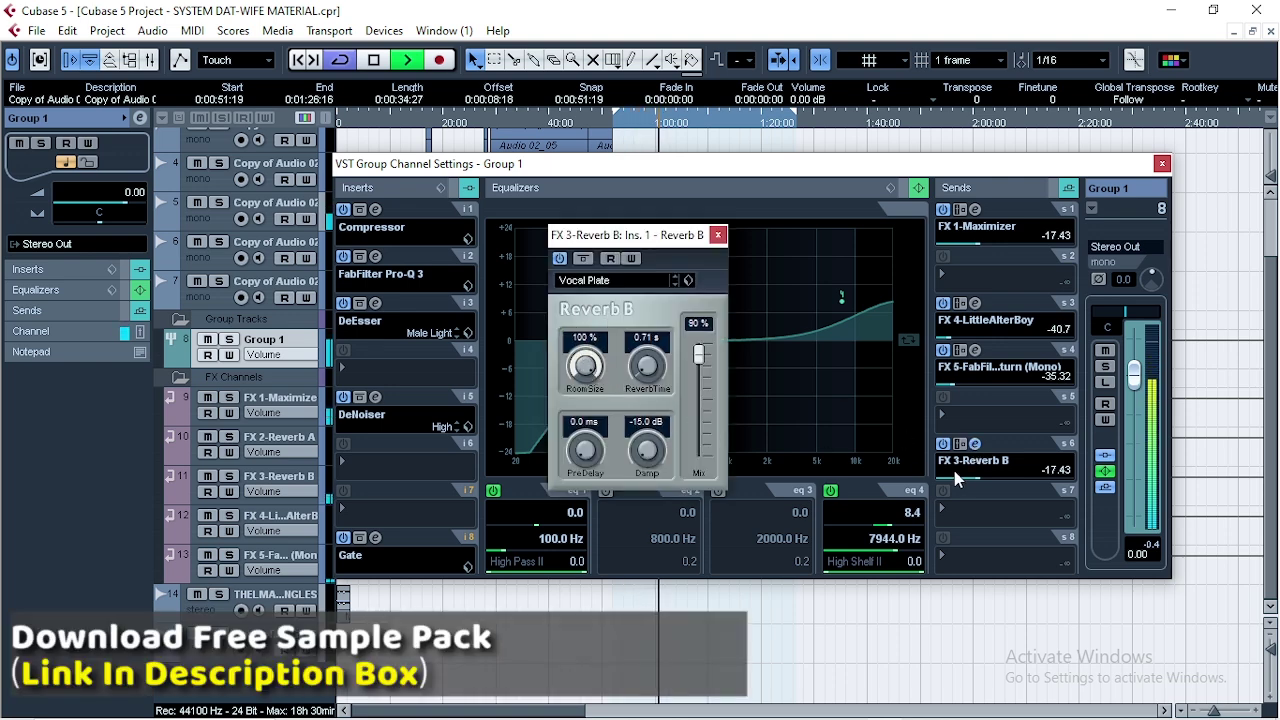
left_click_drag(965, 480, 979, 486)
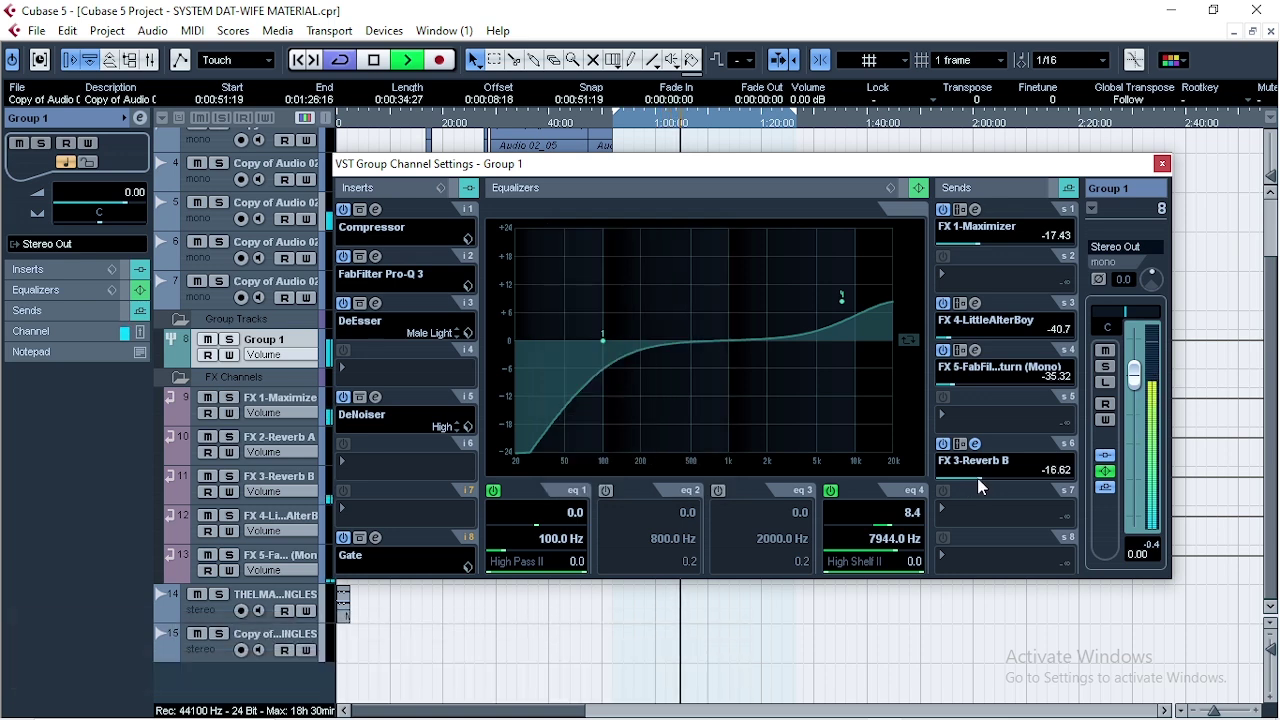
Move Group 1's eq 4 high-shelf frequency from 7944 Hz up to 8272.0 Hz, then stop playback
left_click(975, 444)
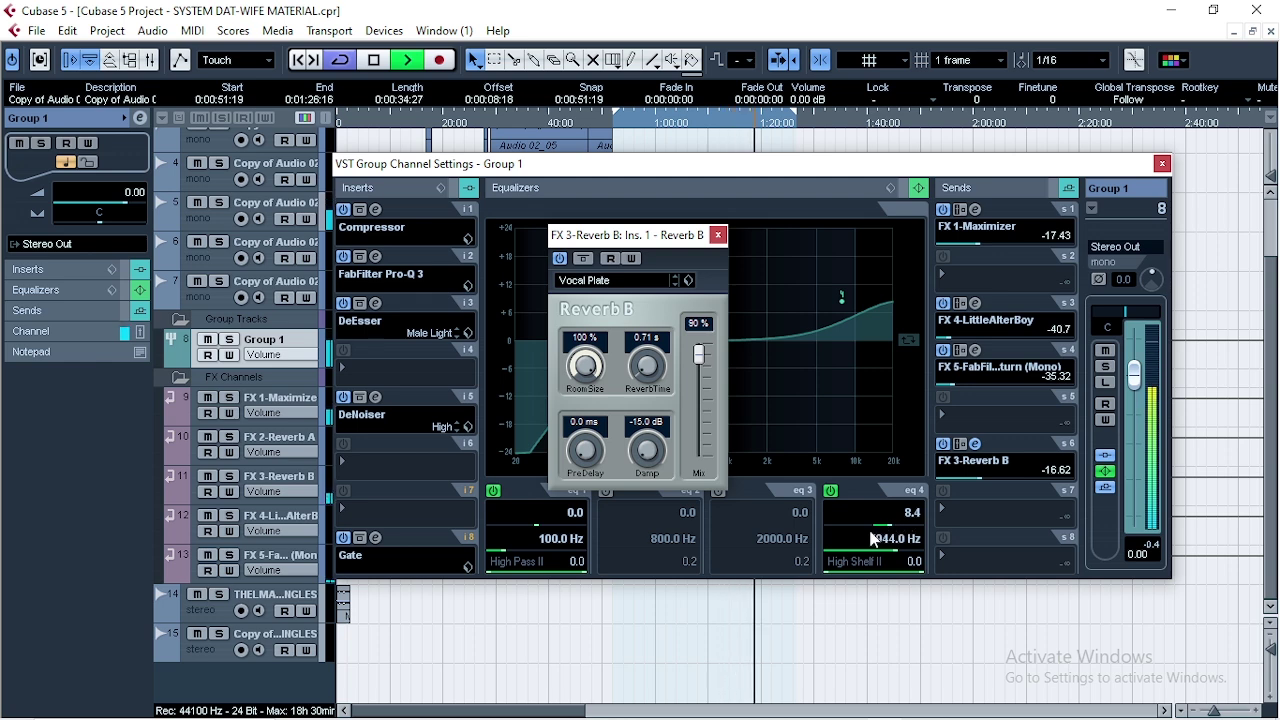
scroll(870, 538, "down", 5)
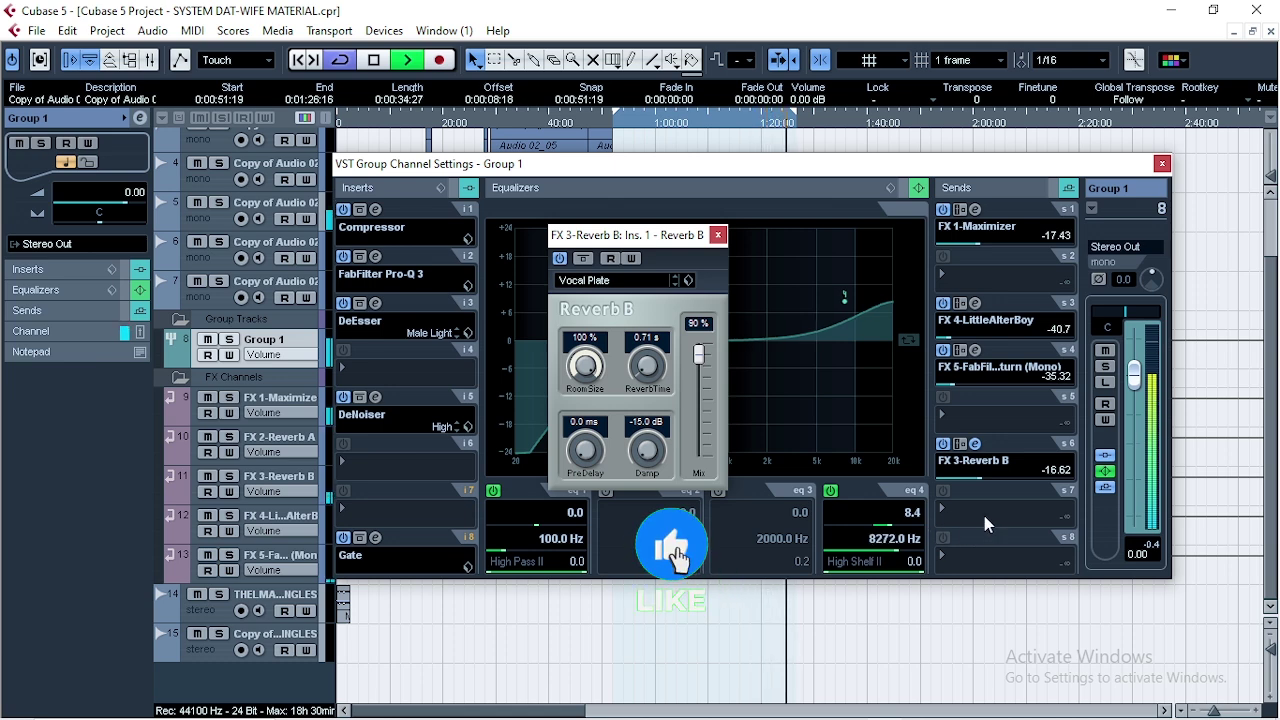
key("space")
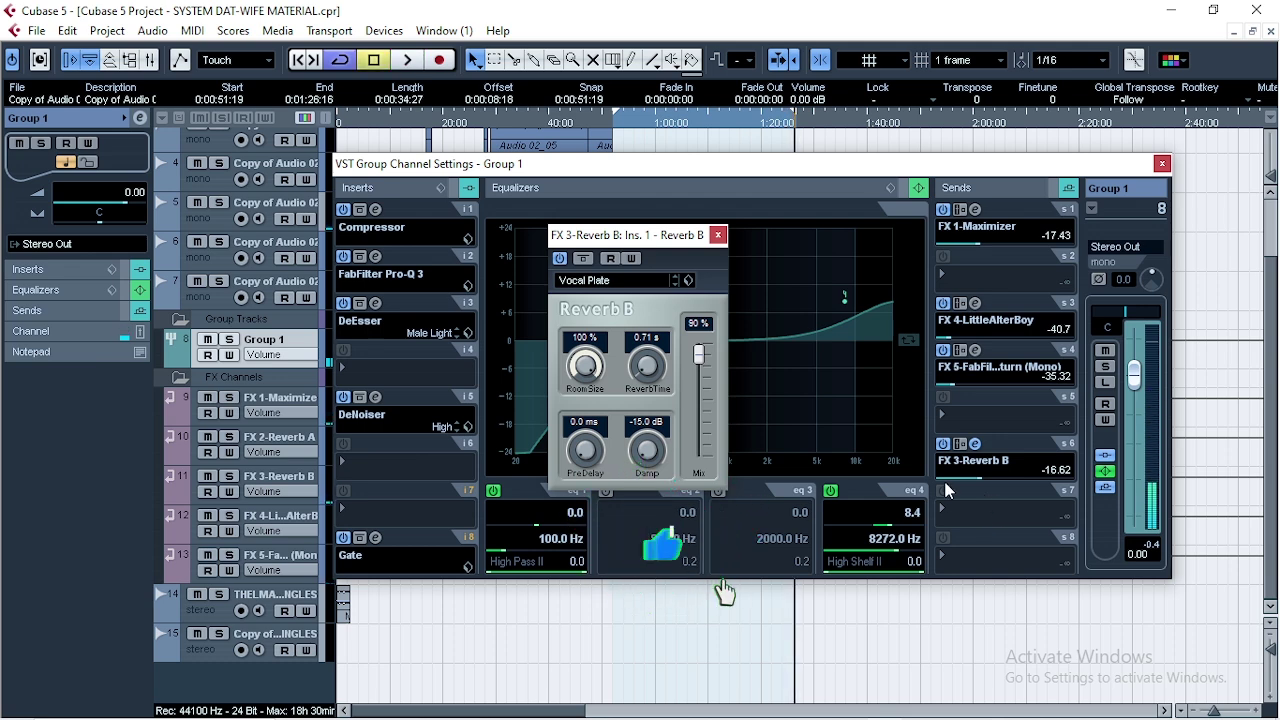
Close the FX 3-Reverb B plugin window, revealing Group 1's full EQ curve
left_click(718, 236)
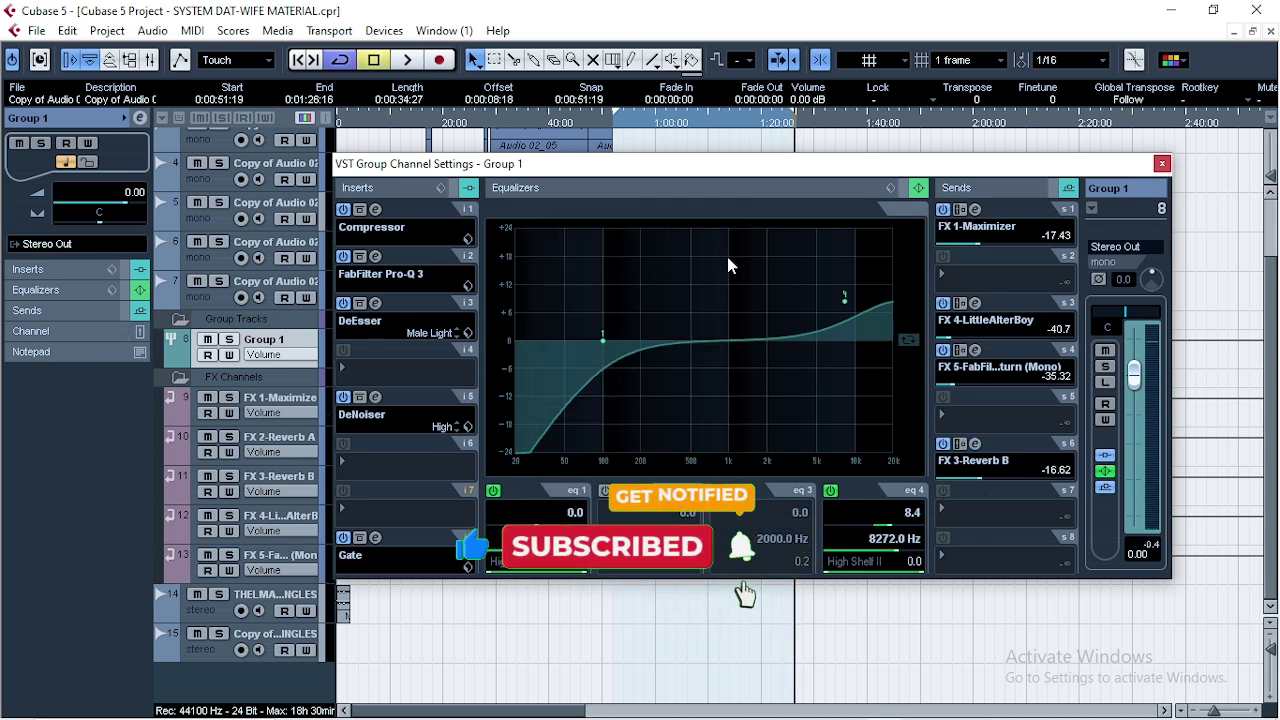